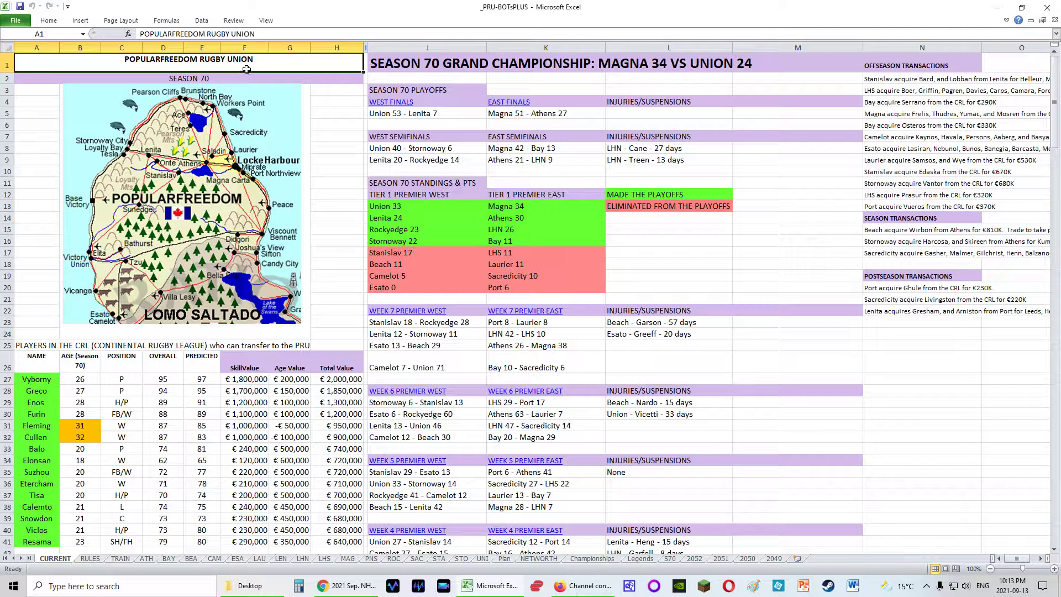
# Review the Season 70 heading, the league map and the list of CRL players who can transfer to the PRU.
pyautogui.click(238, 82)
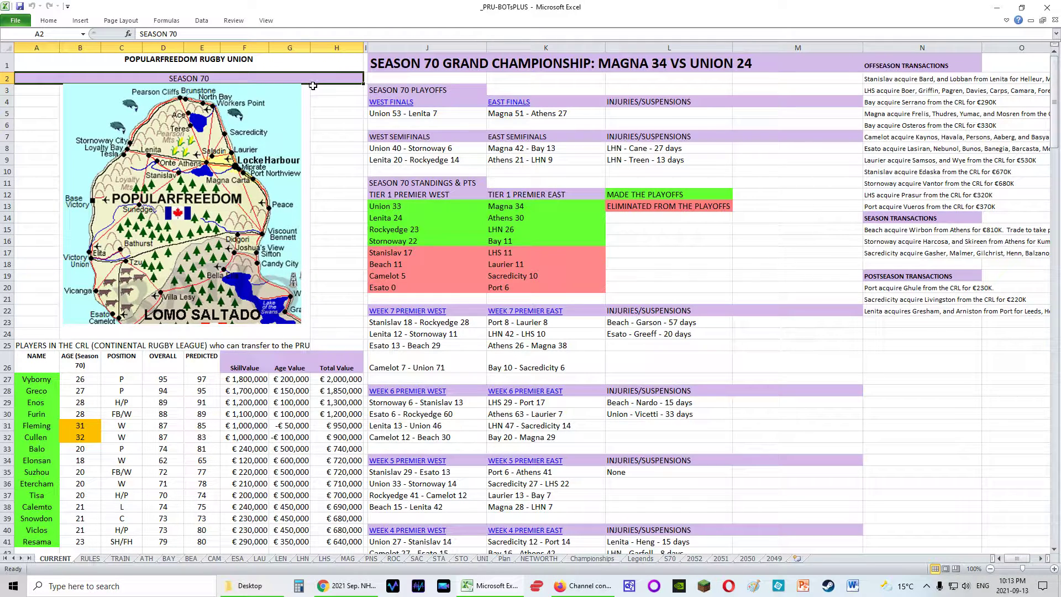
pyautogui.click(235, 176)
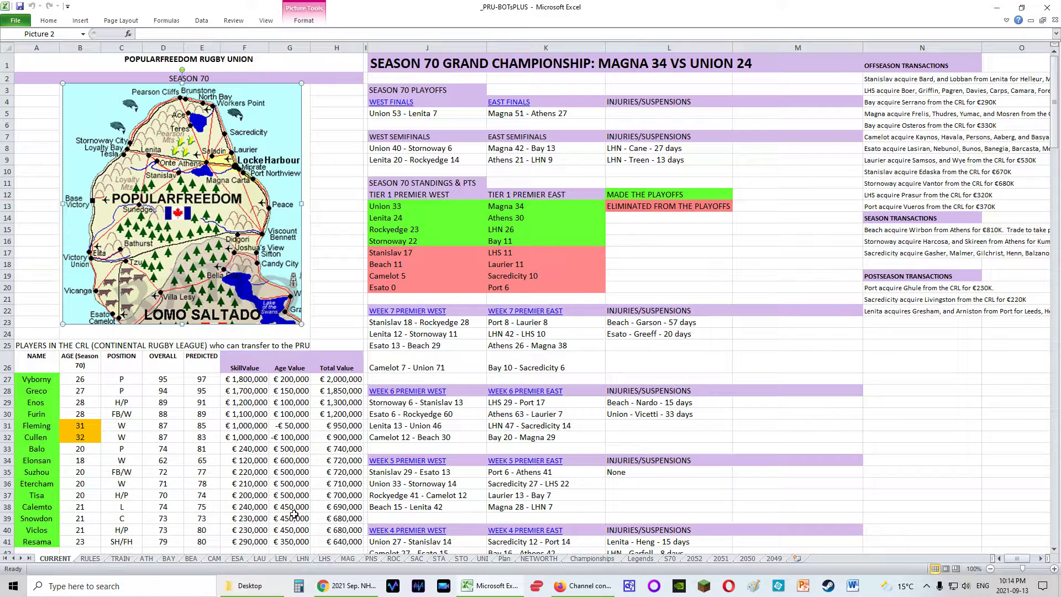
pyautogui.scroll(-3, 315, 483)
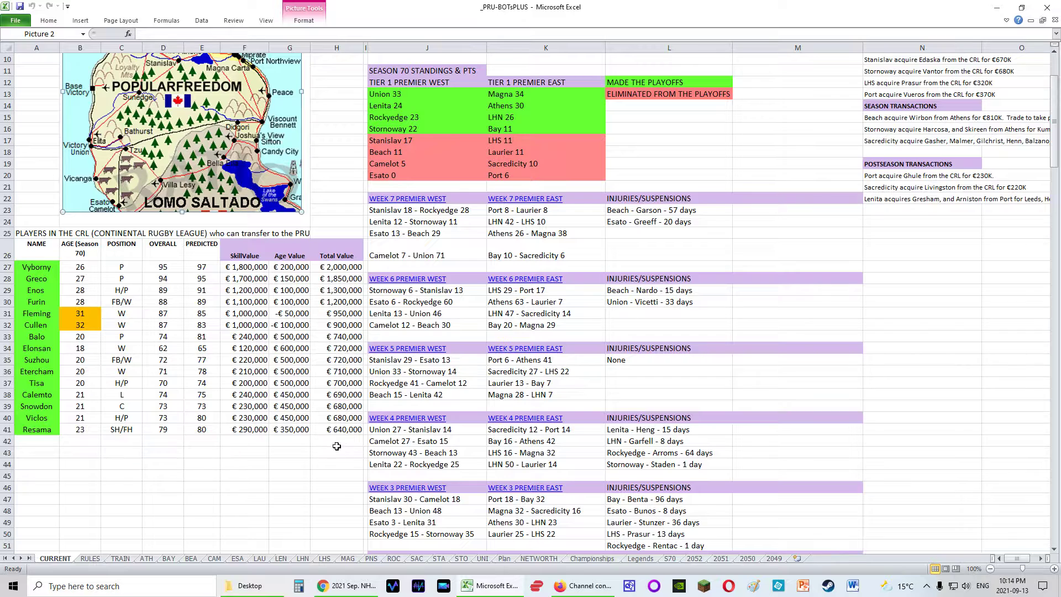
pyautogui.scroll(3, 332, 456)
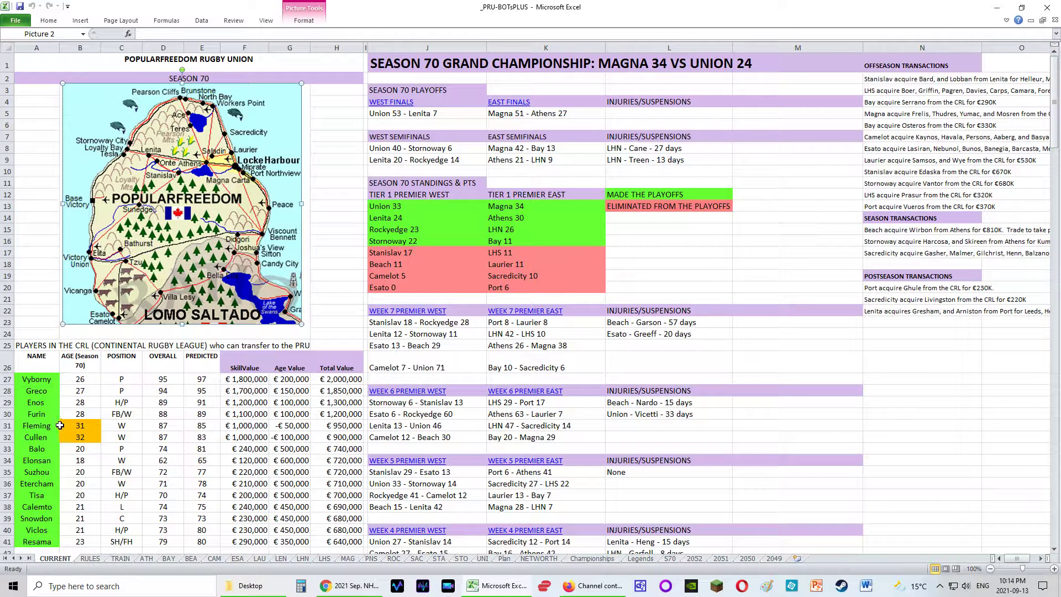
# Check the grand championship heading in J1 against the S70 sheet and return to the CURRENT sheet.
pyautogui.click(442, 69)
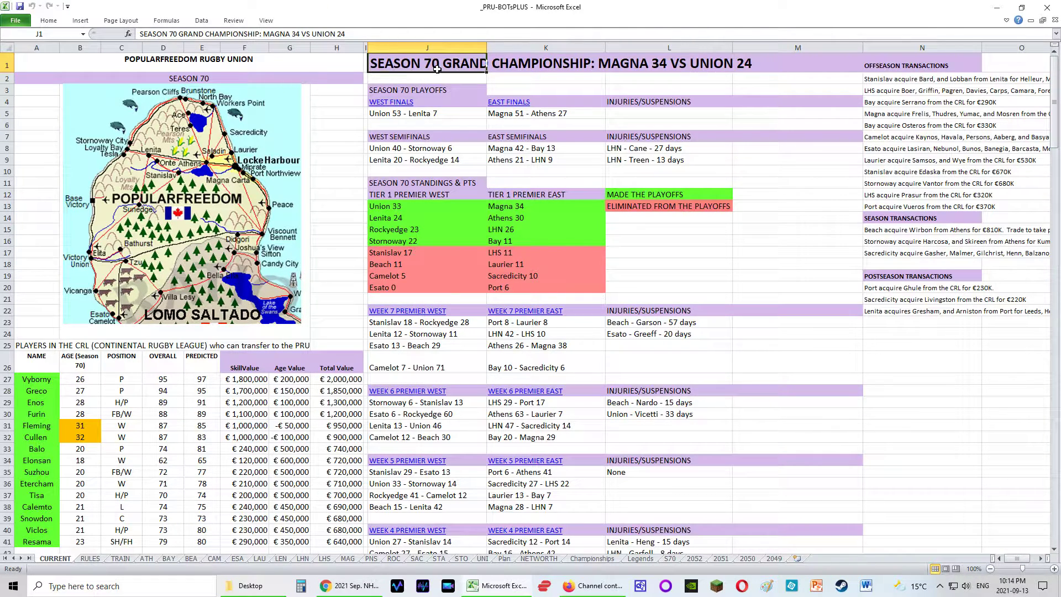
pyautogui.click(670, 558)
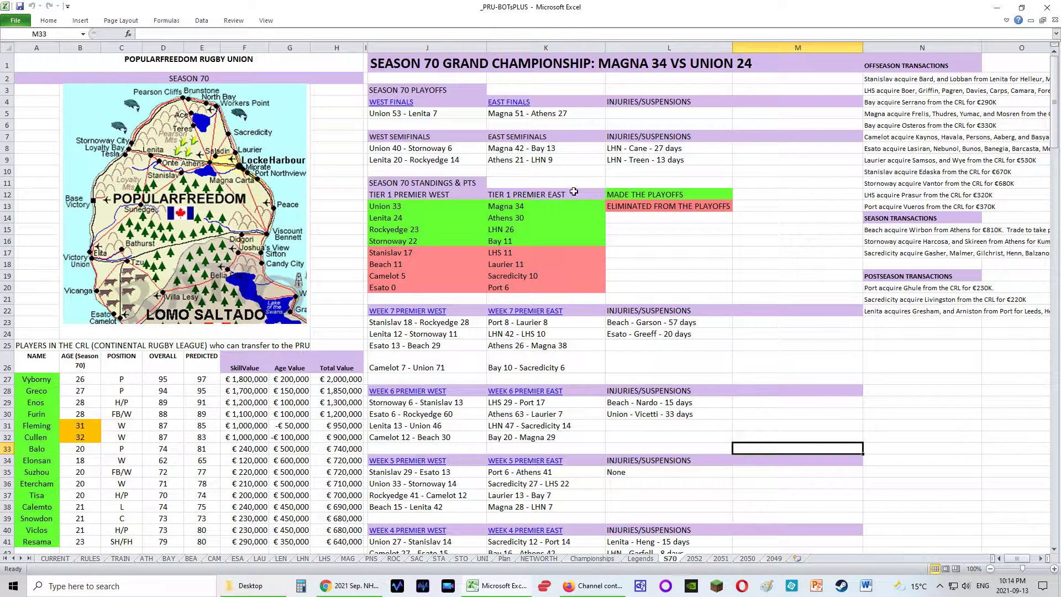
pyautogui.click(56, 559)
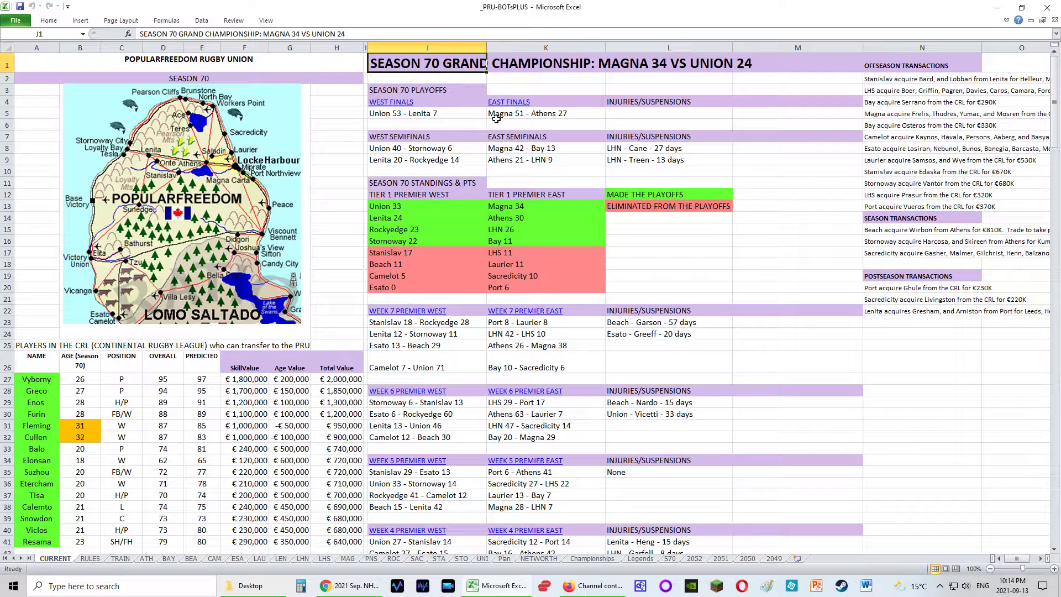
# Look over the offseason, season and postseason transaction lists and the Week 6 injuries and suspensions.
pyautogui.click(916, 69)
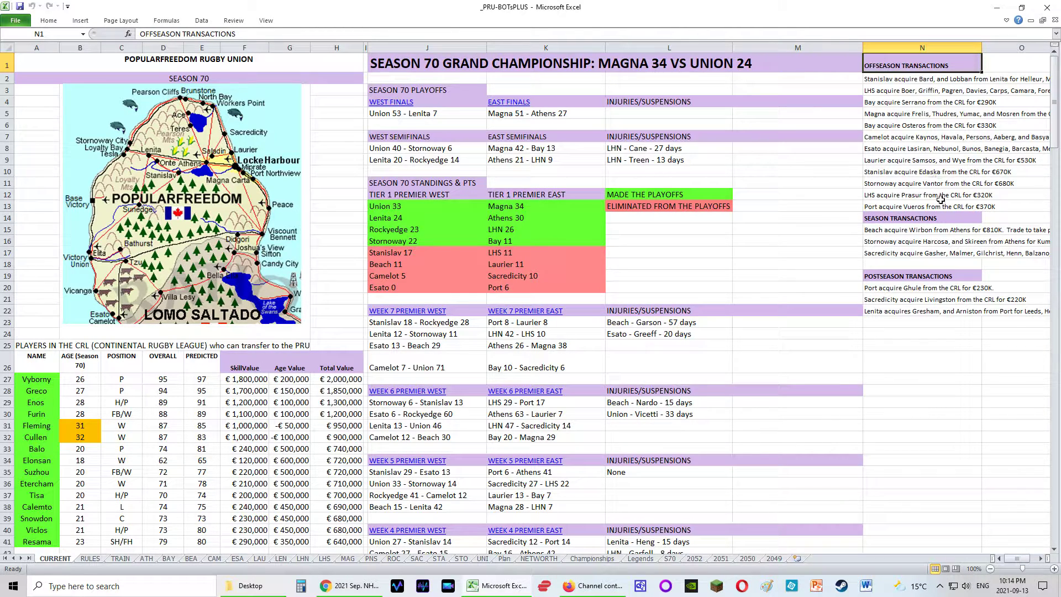
pyautogui.click(931, 220)
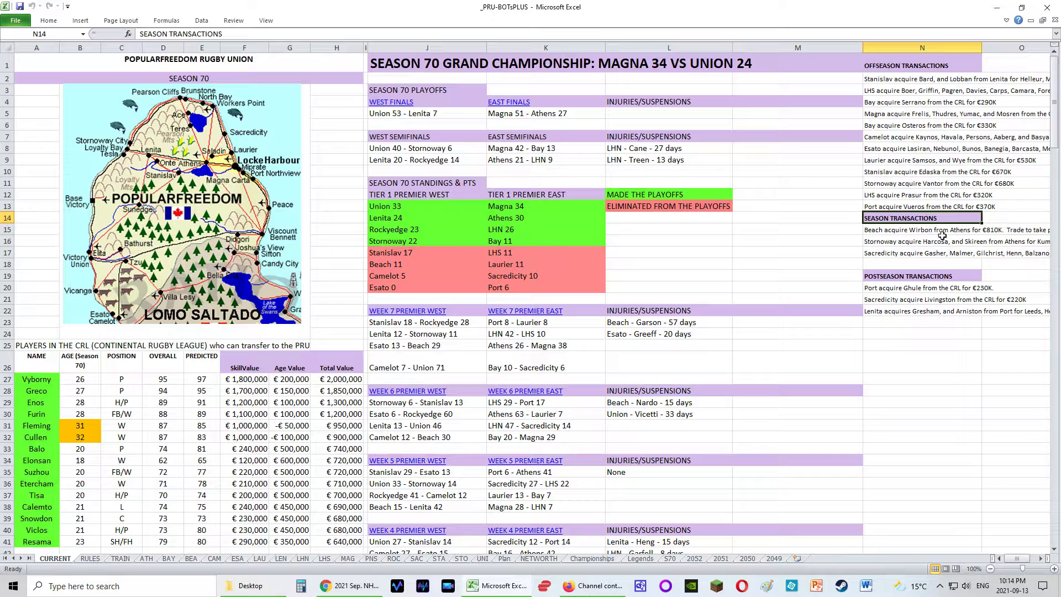
pyautogui.click(932, 277)
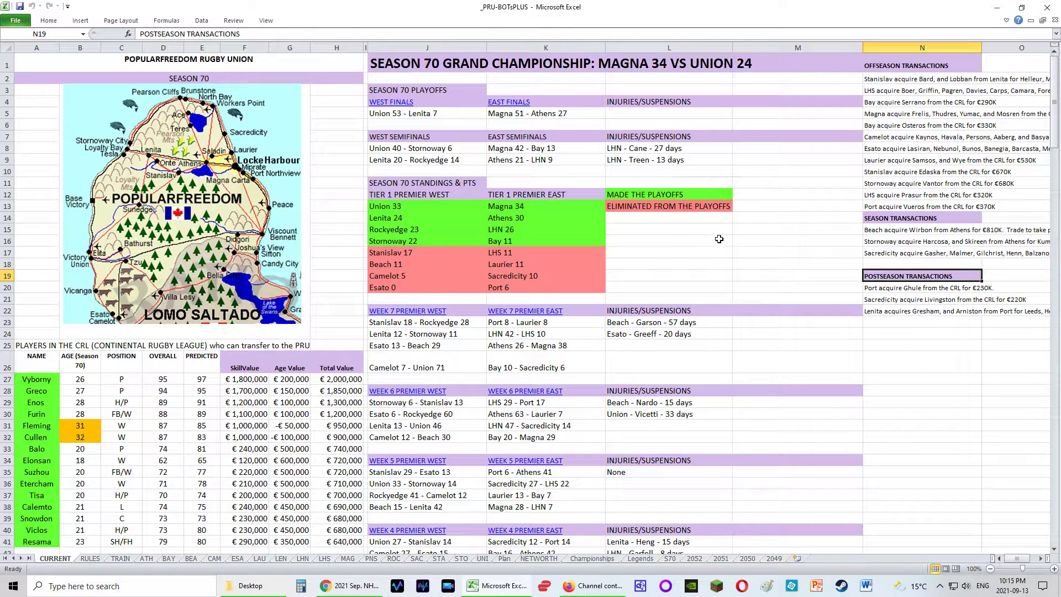
pyautogui.click(654, 416)
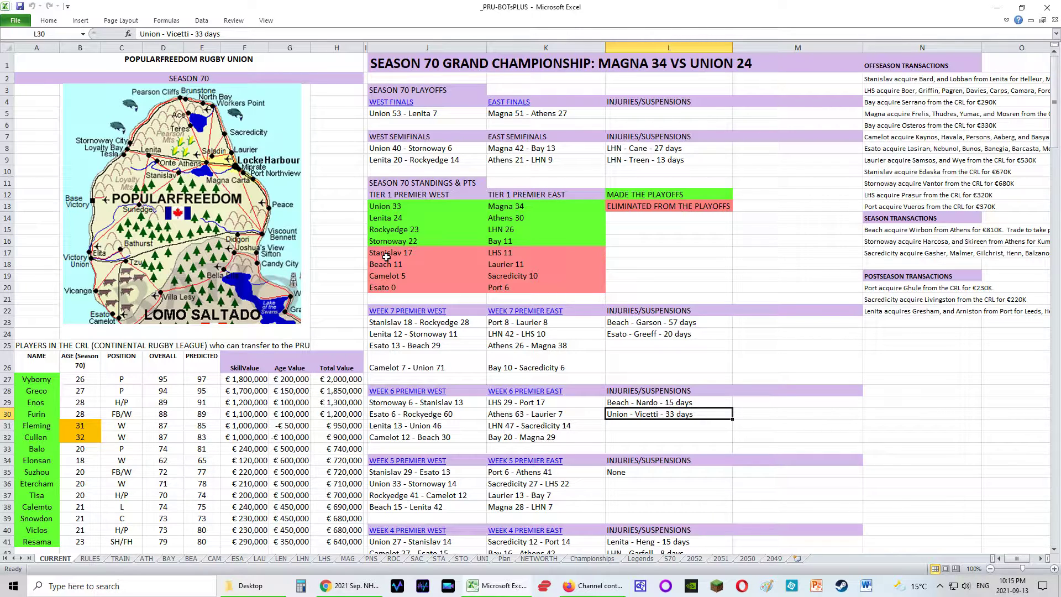
# Review the weekly results down to Week 1 and the team overall skill rankings, selecting the Athens Invaders entry.
pyautogui.scroll(-3, 662, 368)
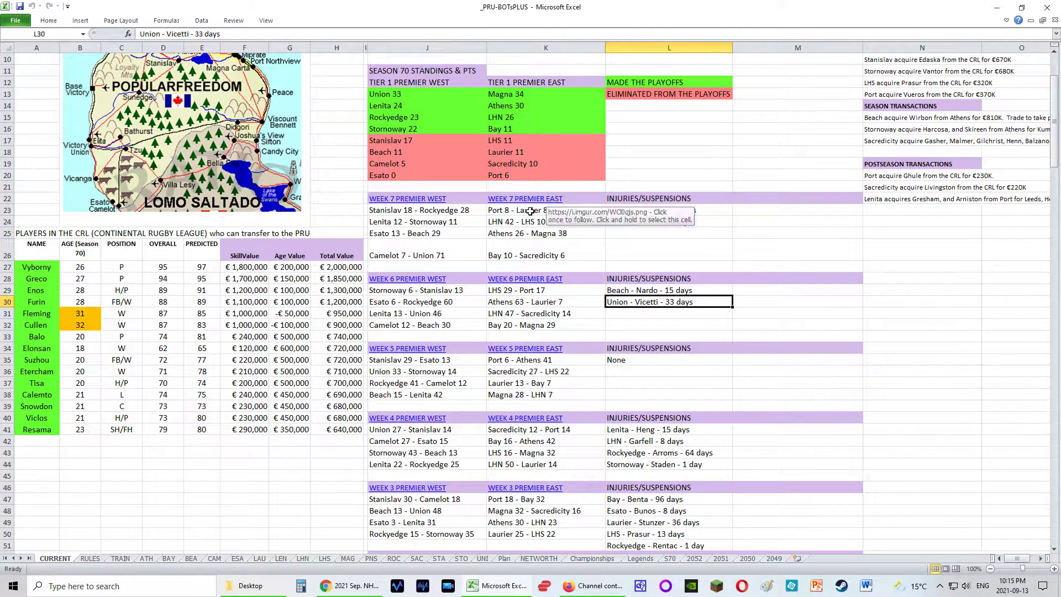
pyautogui.scroll(-3, 555, 408)
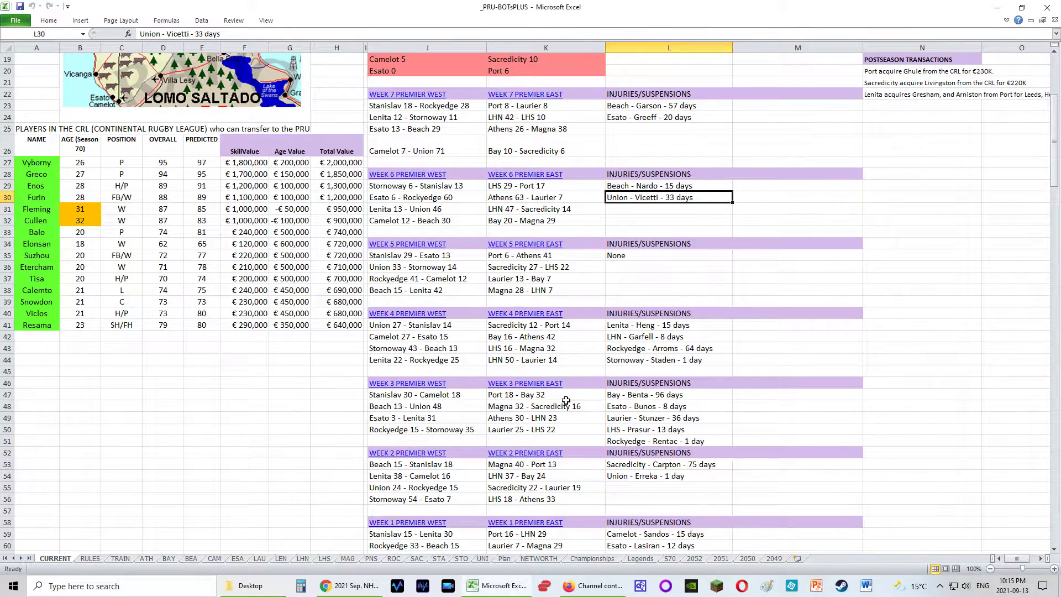
pyautogui.scroll(-9, 712, 370)
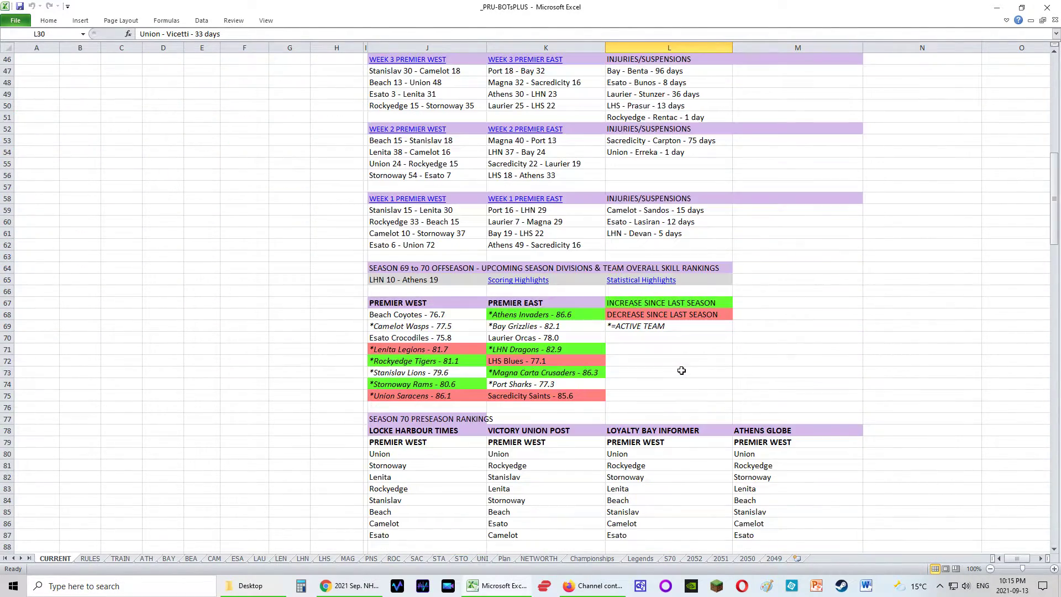
pyautogui.scroll(-2, 698, 370)
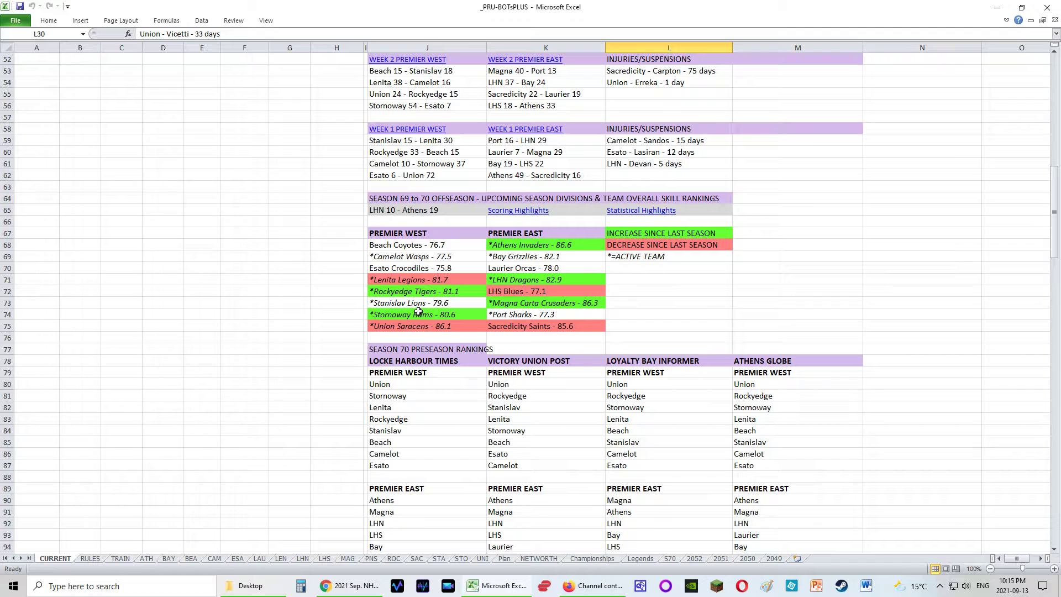
pyautogui.click(547, 249)
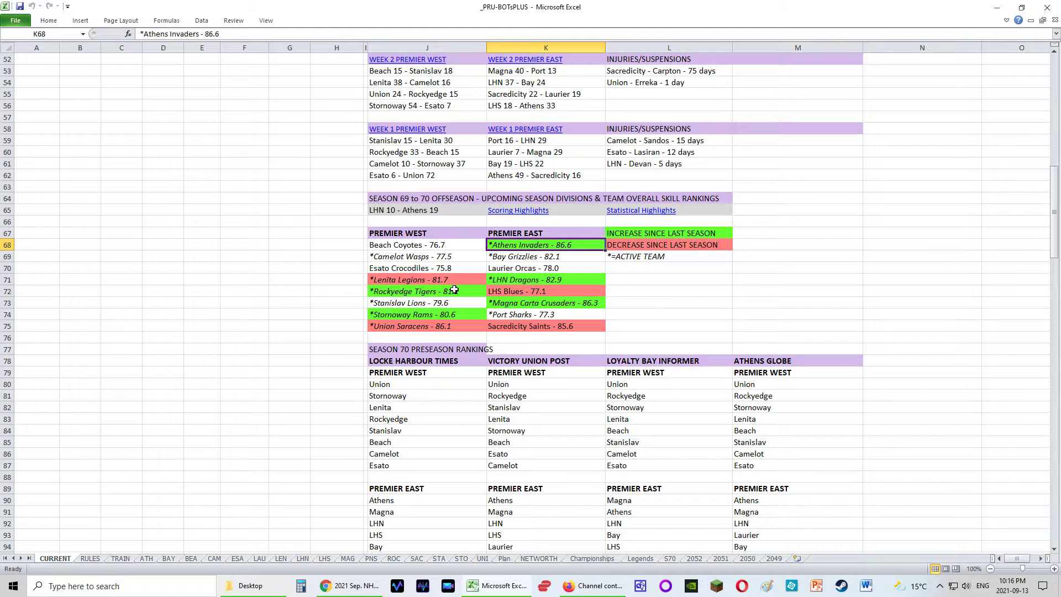
# Select the four first-place Premier West preseason picks in J80:M80 and compare them with the Season 70 standings.
pyautogui.scroll(-4, 454, 290)
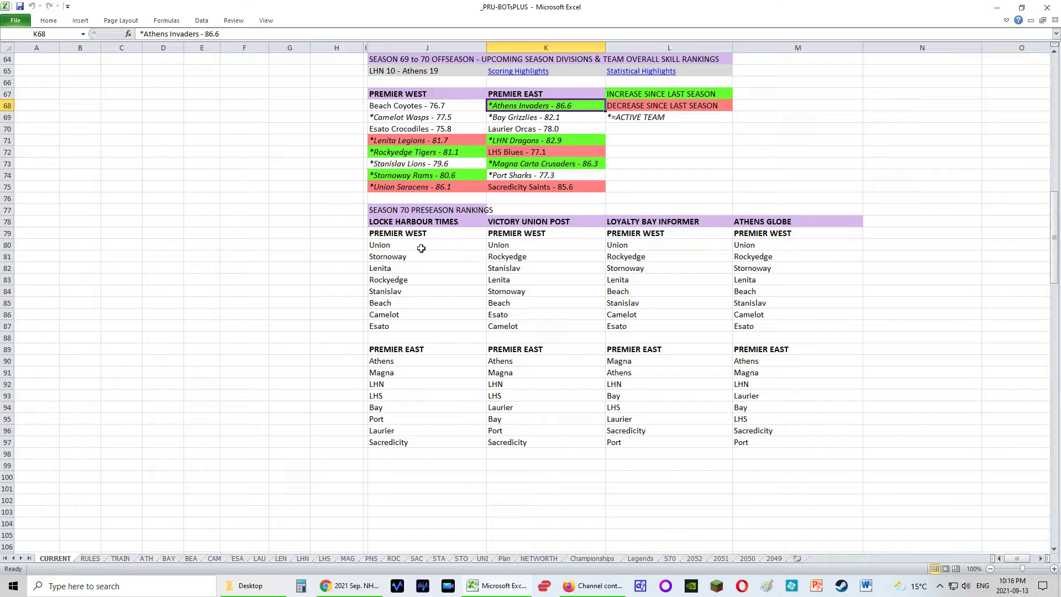
pyautogui.moveTo(425, 247); pyautogui.dragTo(772, 251)
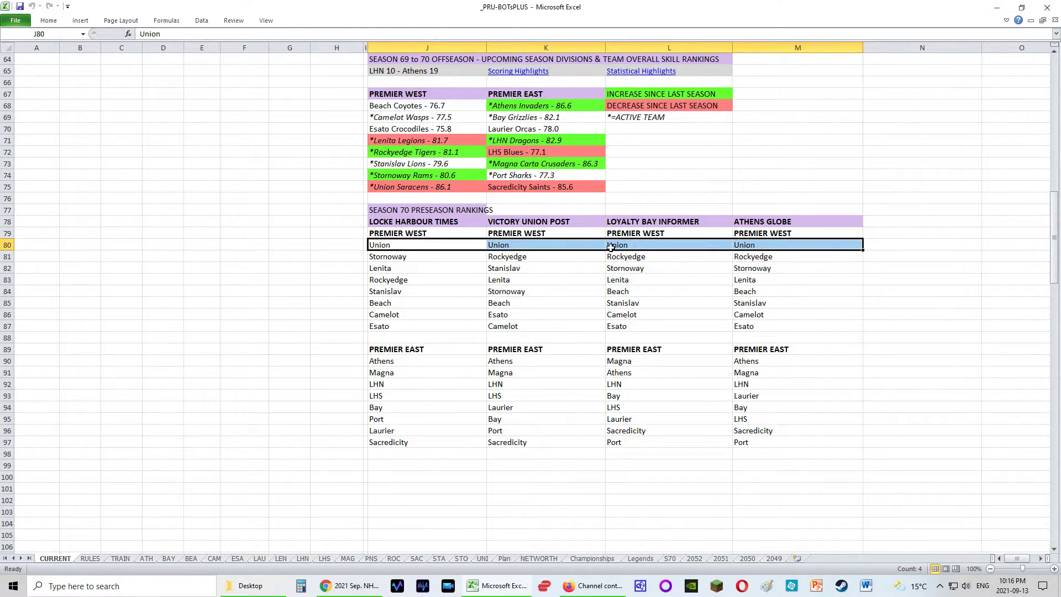
pyautogui.scroll(20, 497, 238)
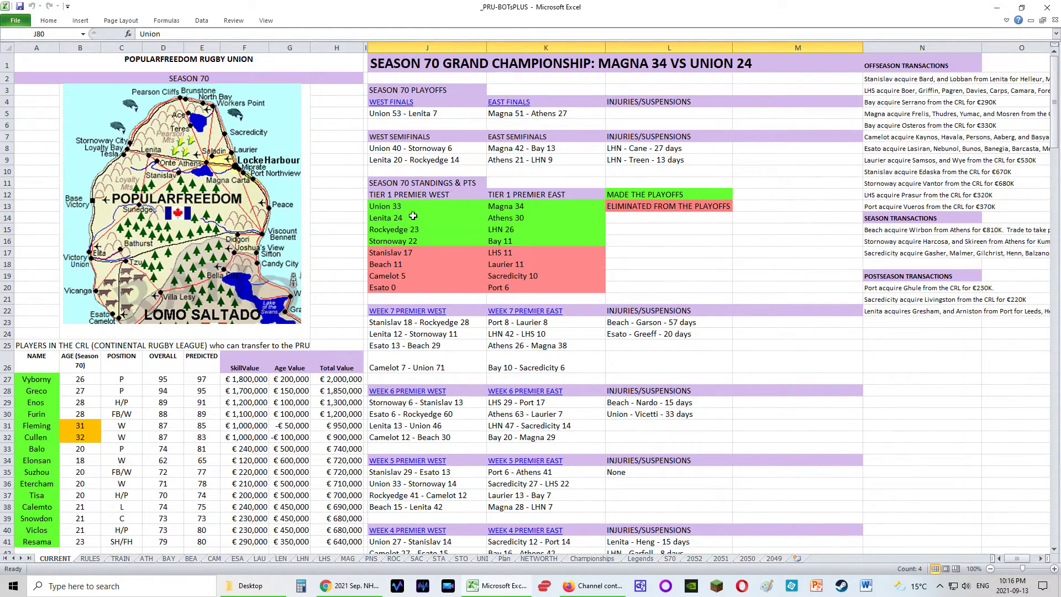
# Select the four first-place Premier East preseason picks and compare them with Magna's entry in the Season 70 standings.
pyautogui.scroll(-20, 409, 209)
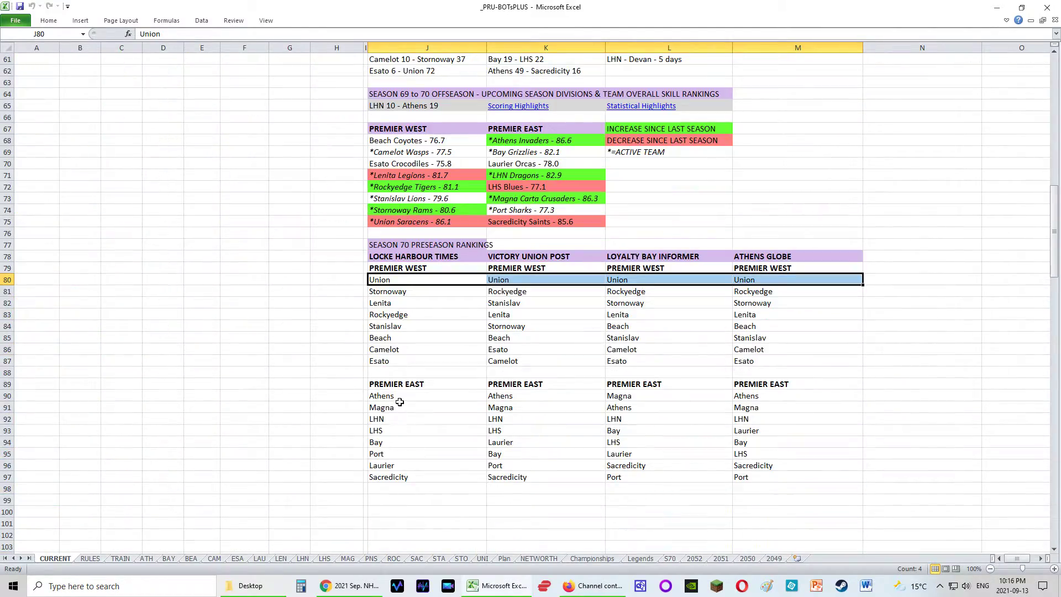
pyautogui.moveTo(397, 397); pyautogui.dragTo(741, 398)
pyautogui.scroll(8, 741, 386)
pyautogui.scroll(12, 741, 380)
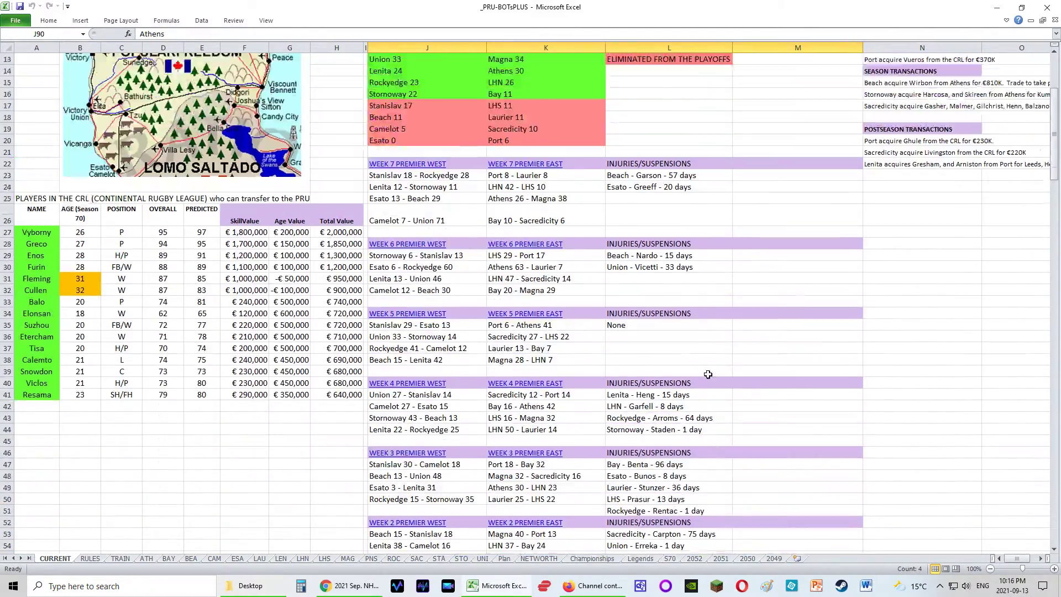
pyautogui.scroll(-7, 697, 406)
pyautogui.scroll(-11, 696, 406)
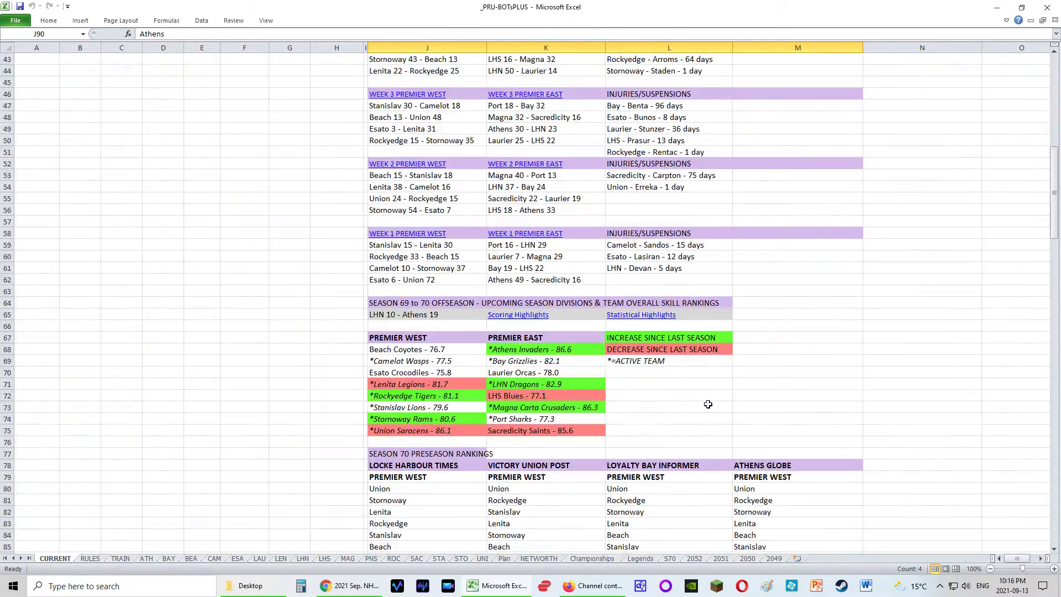
pyautogui.scroll(18, 700, 433)
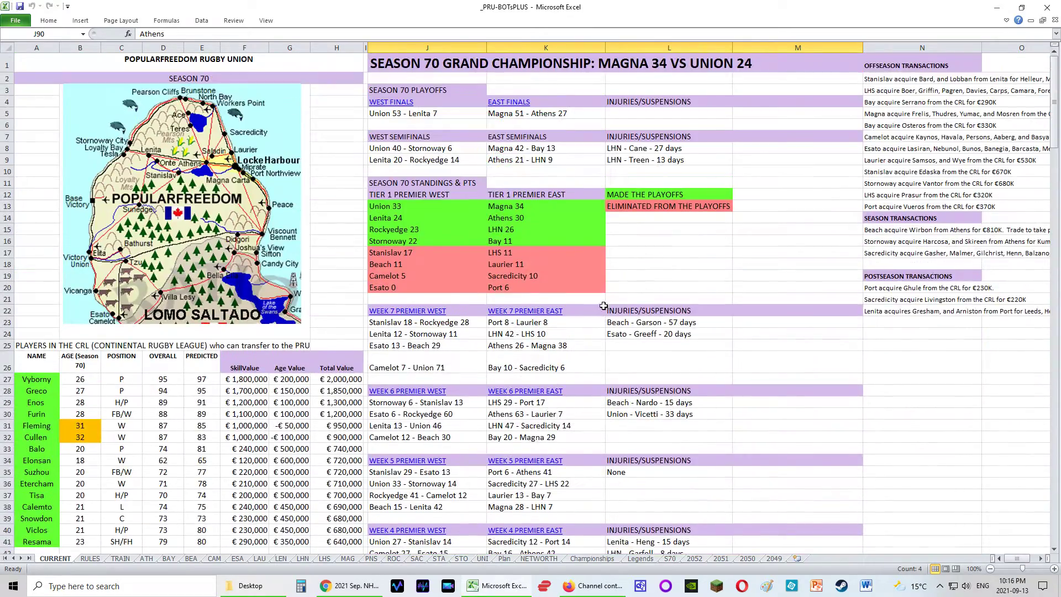
pyautogui.click(519, 207)
# Select the four last-place Premier East preseason picks in row 97 and compare them with the Season 70 standings.
pyautogui.scroll(-20, 598, 283)
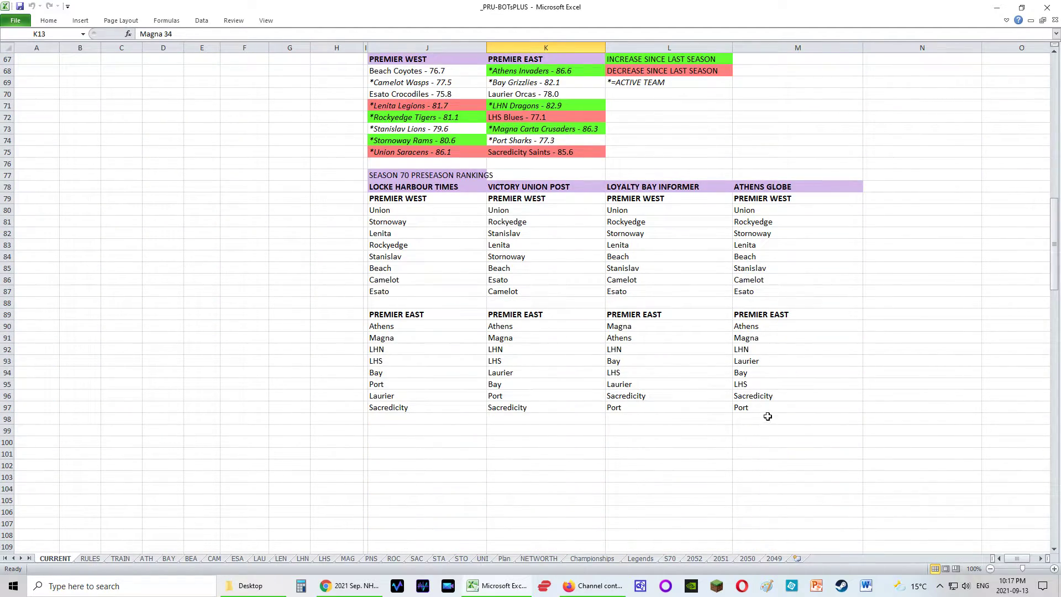
pyautogui.moveTo(767, 412); pyautogui.dragTo(467, 411)
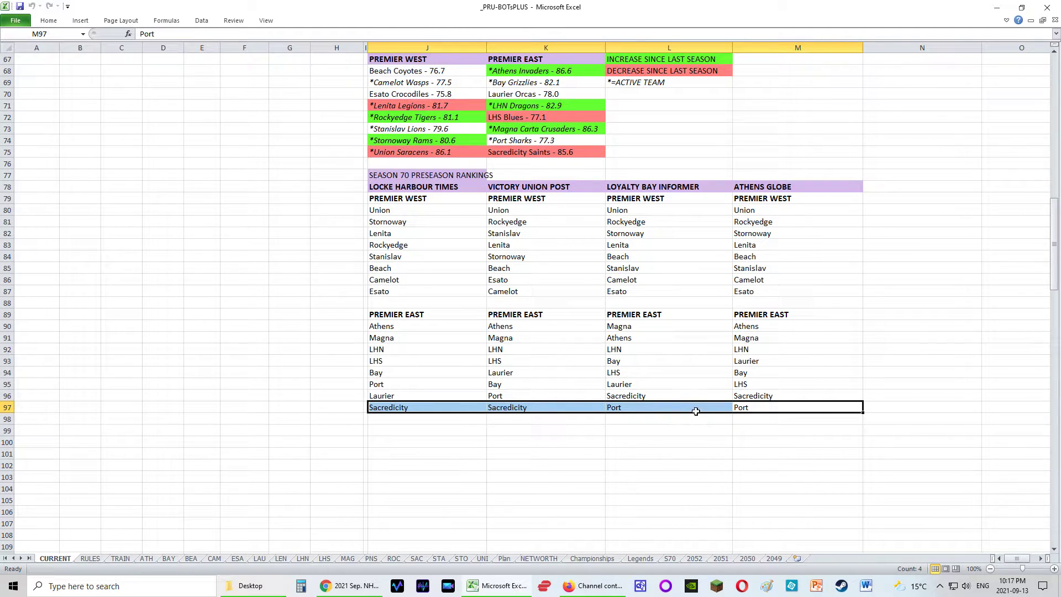
pyautogui.scroll(2, 763, 406)
pyautogui.scroll(20, 763, 406)
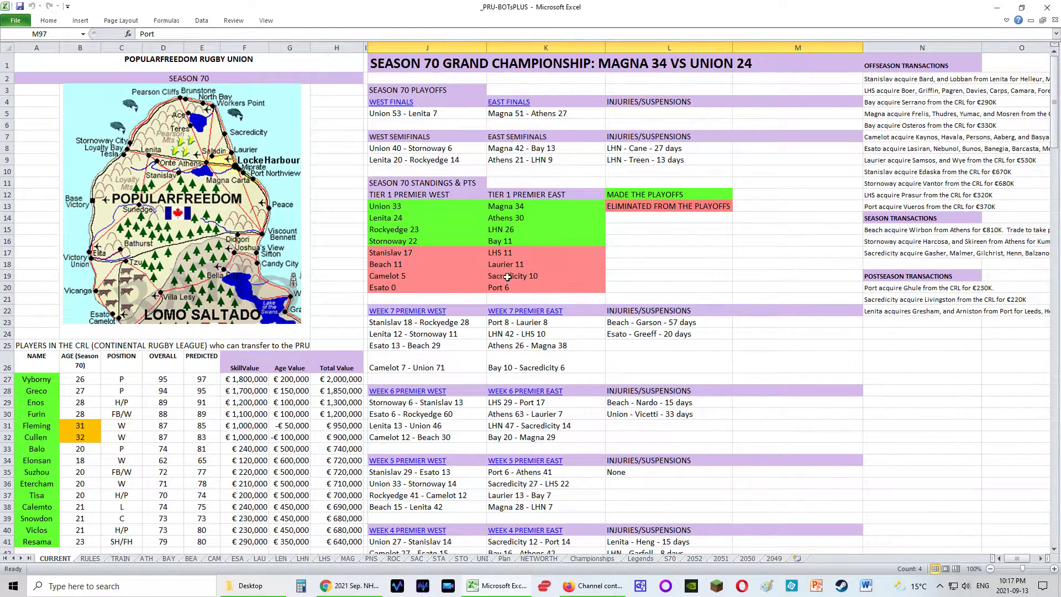
# Select the four last-place Premier West preseason picks in J87:M87 and compare the Premier West rankings with the Season 70 standings.
pyautogui.scroll(-20, 633, 389)
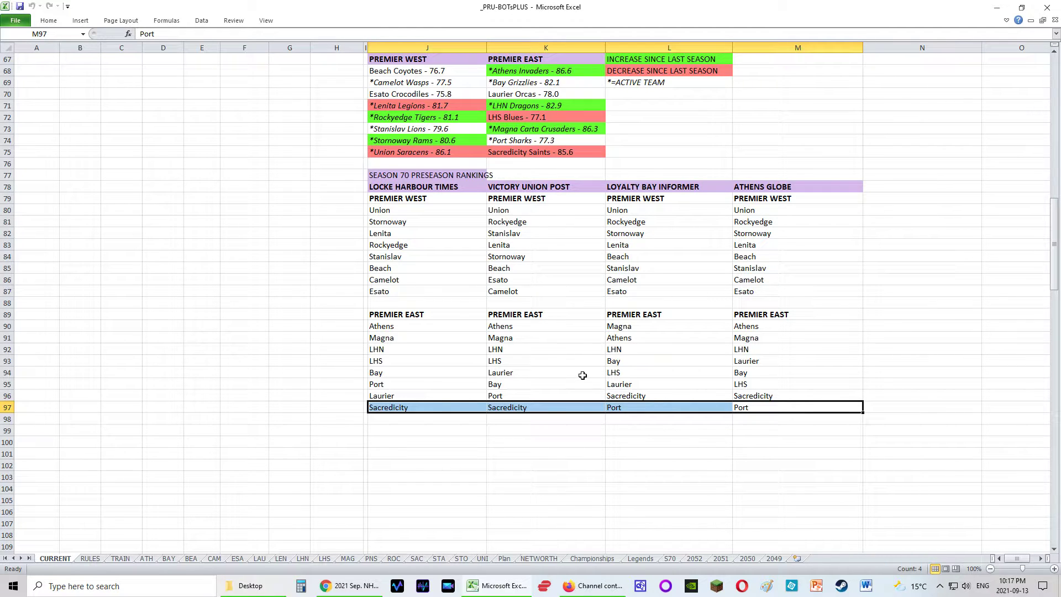
pyautogui.moveTo(411, 292); pyautogui.dragTo(754, 297)
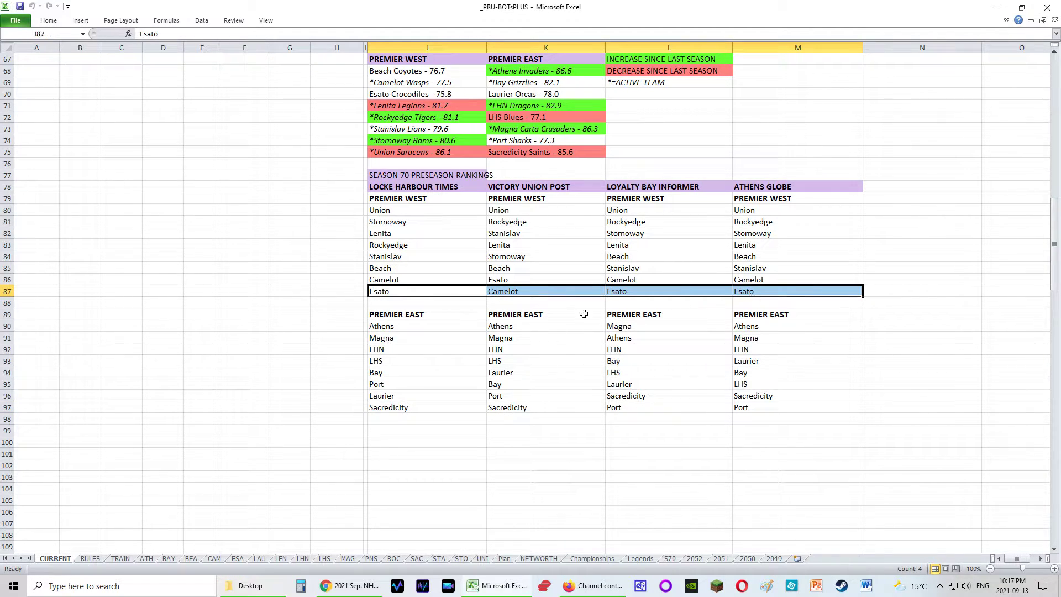
pyautogui.scroll(20, 584, 313)
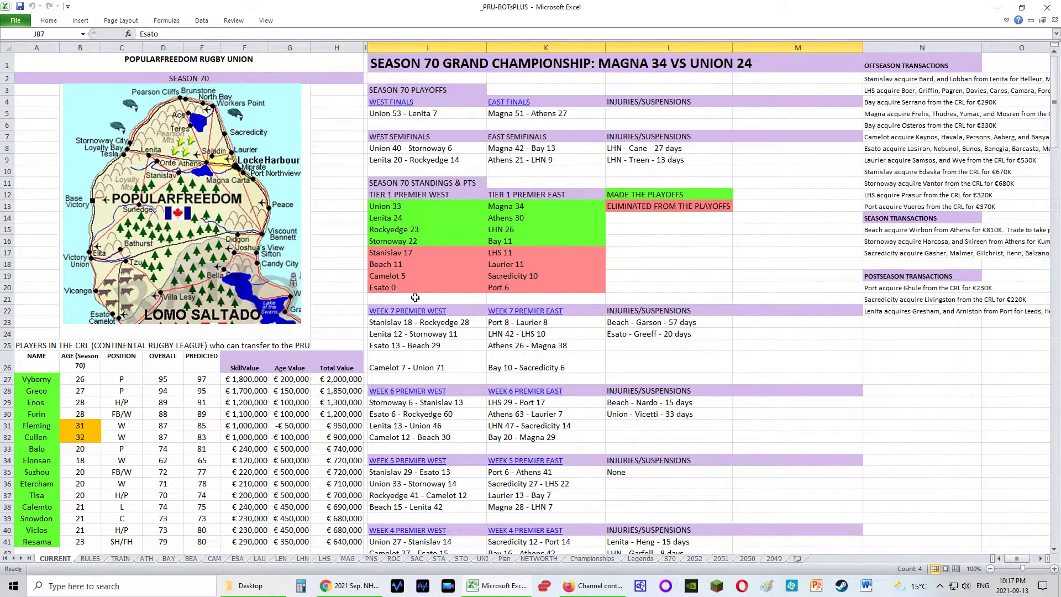
pyautogui.scroll(-18, 608, 377)
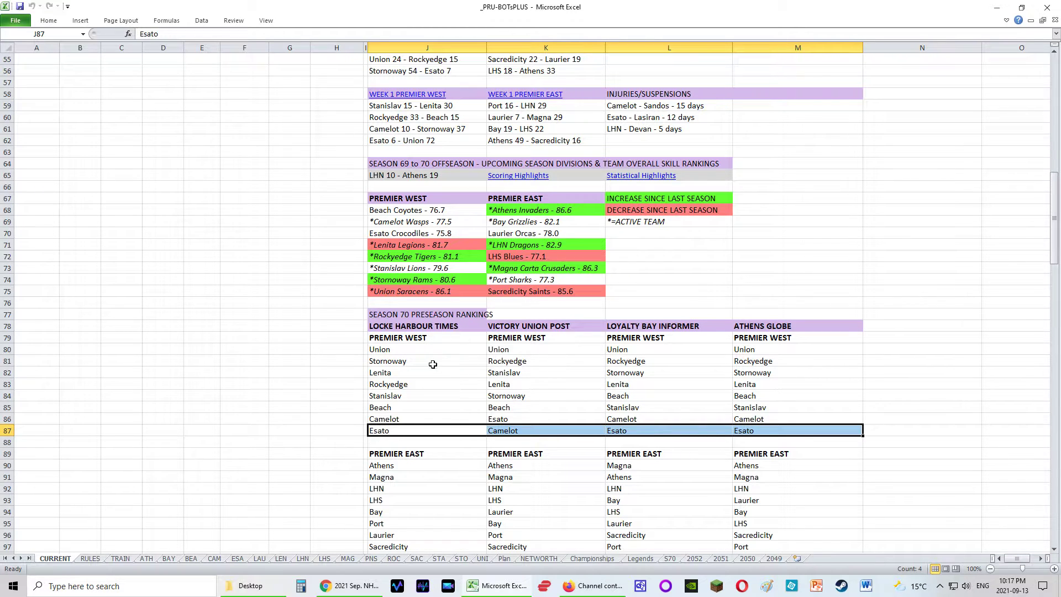
pyautogui.scroll(-2, 470, 385)
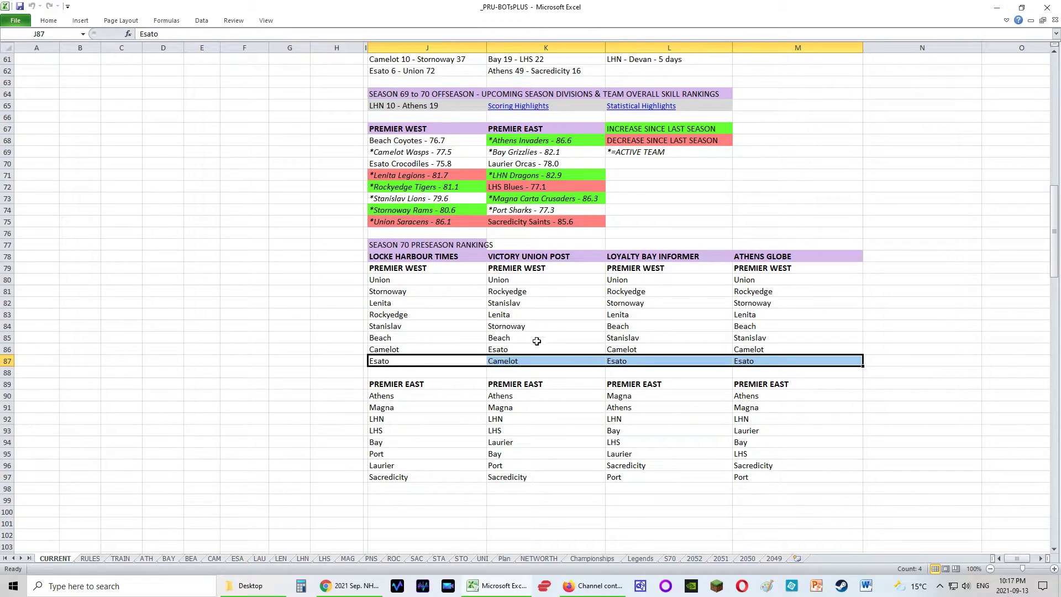
pyautogui.scroll(20, 553, 337)
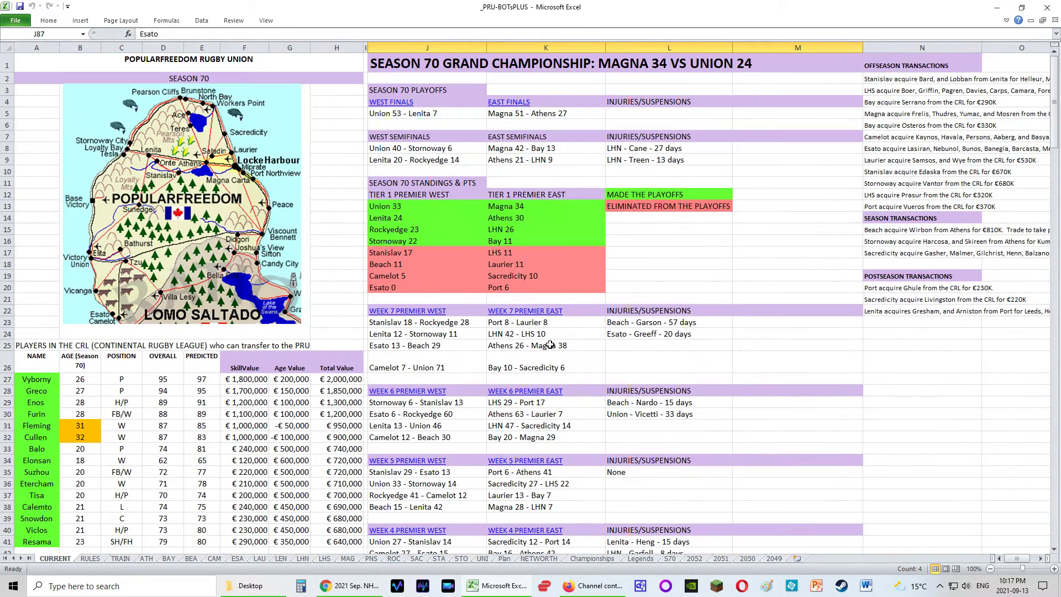
# Open the RULES sheet and select rule 1 in B2 about teams playing the others in their division.
pyautogui.click(89, 559)
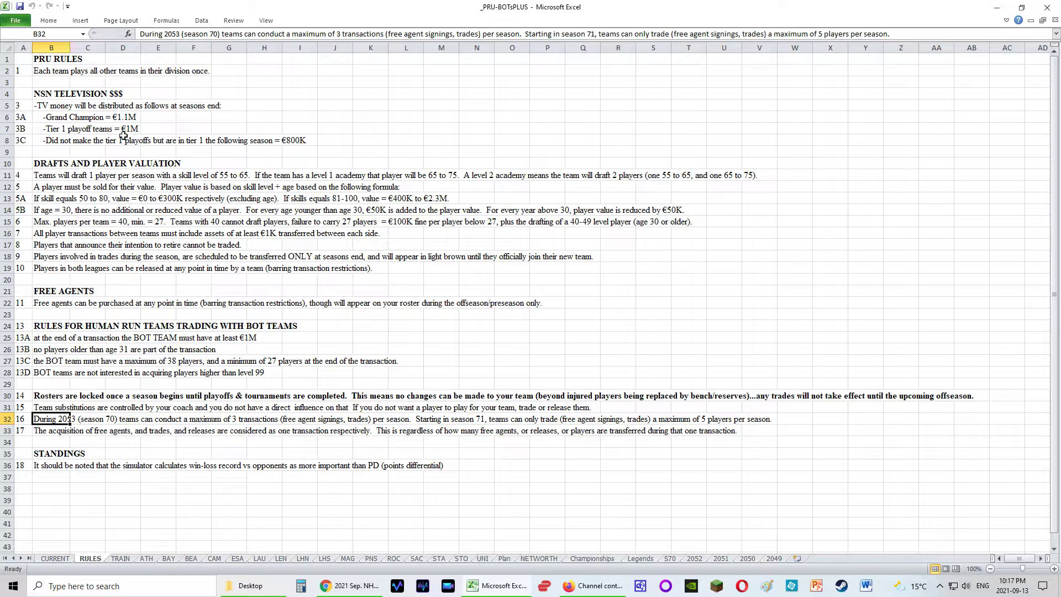
pyautogui.click(63, 83)
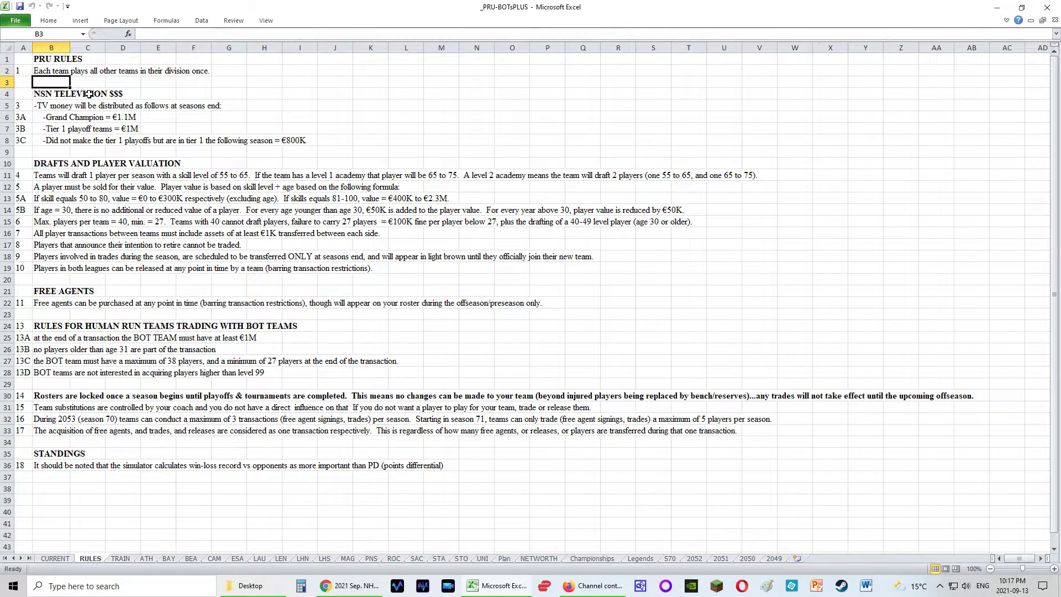
pyautogui.click(56, 74)
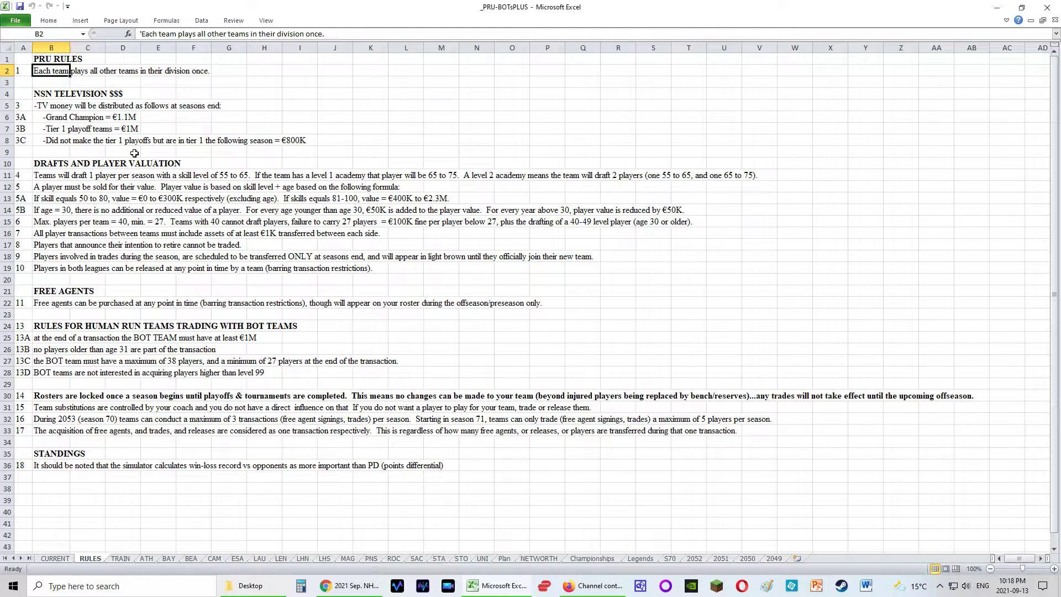
# Read rules 4, 5, 5A and 5B on drafting and player valuation in B11:B14, selecting each rule's cell.
pyautogui.click(62, 181)
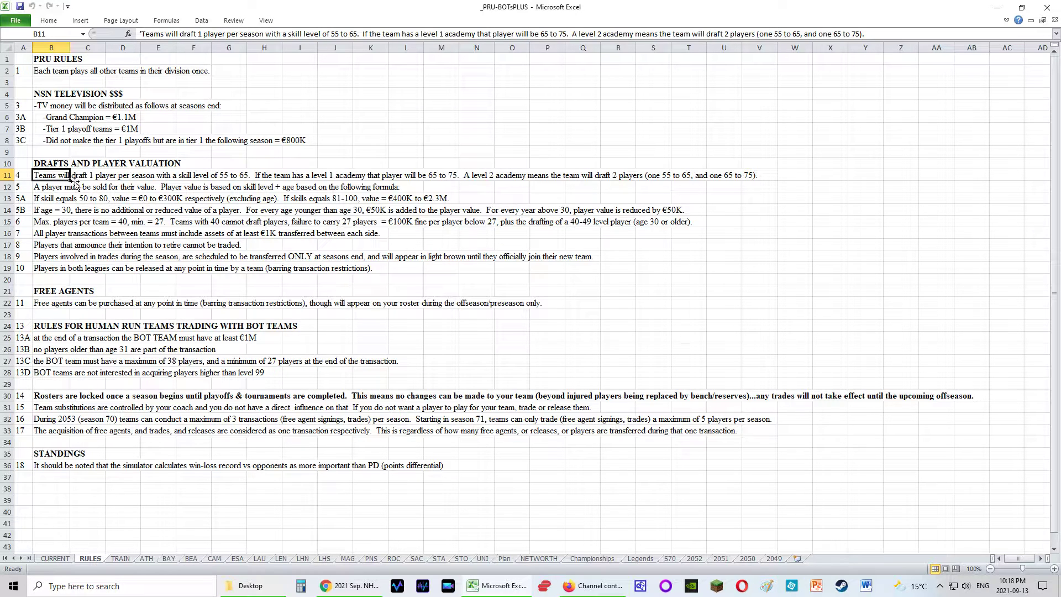
pyautogui.click(60, 192)
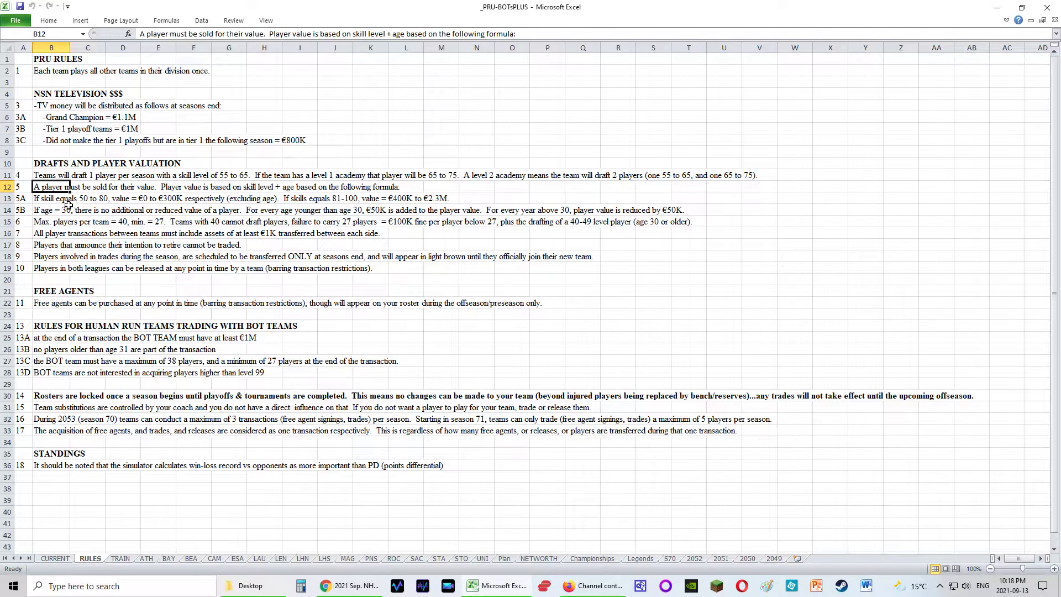
pyautogui.click(68, 203)
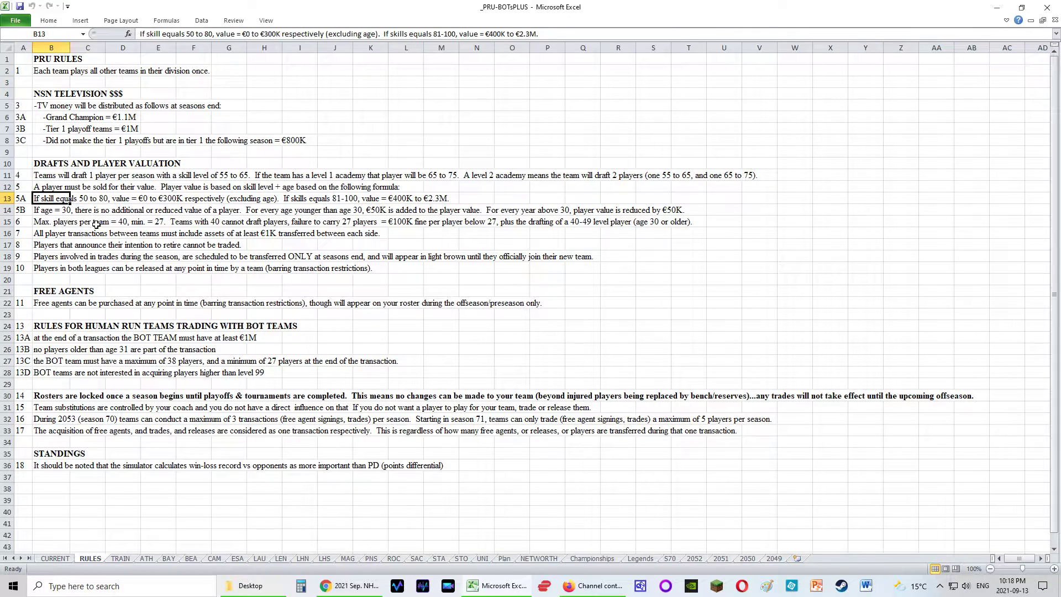
pyautogui.click(65, 212)
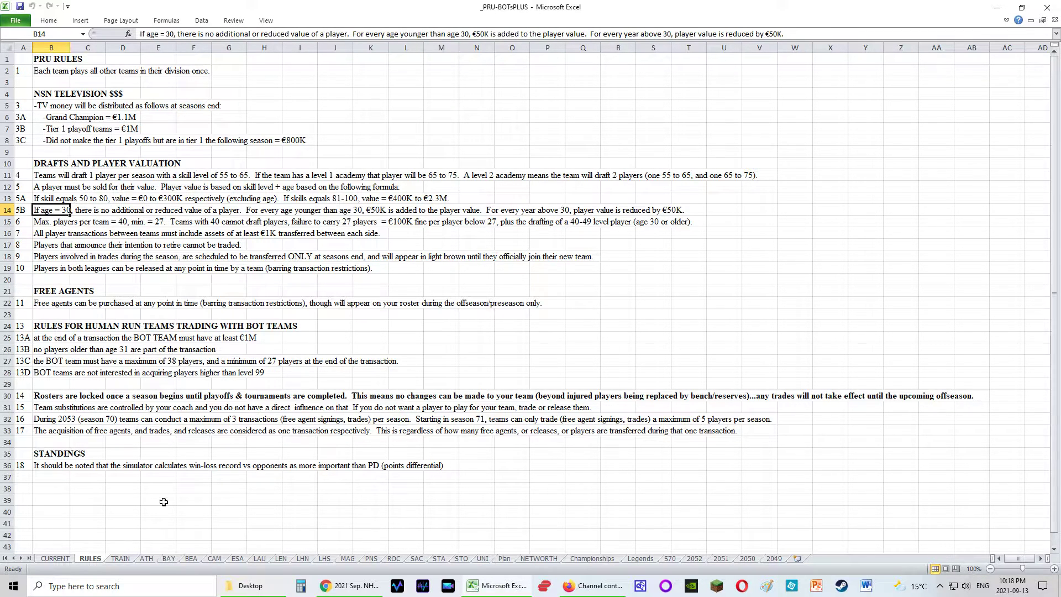
# Open the ATH sheet and inspect the first player's age value in H8 and skill value formula in G8.
pyautogui.click(146, 559)
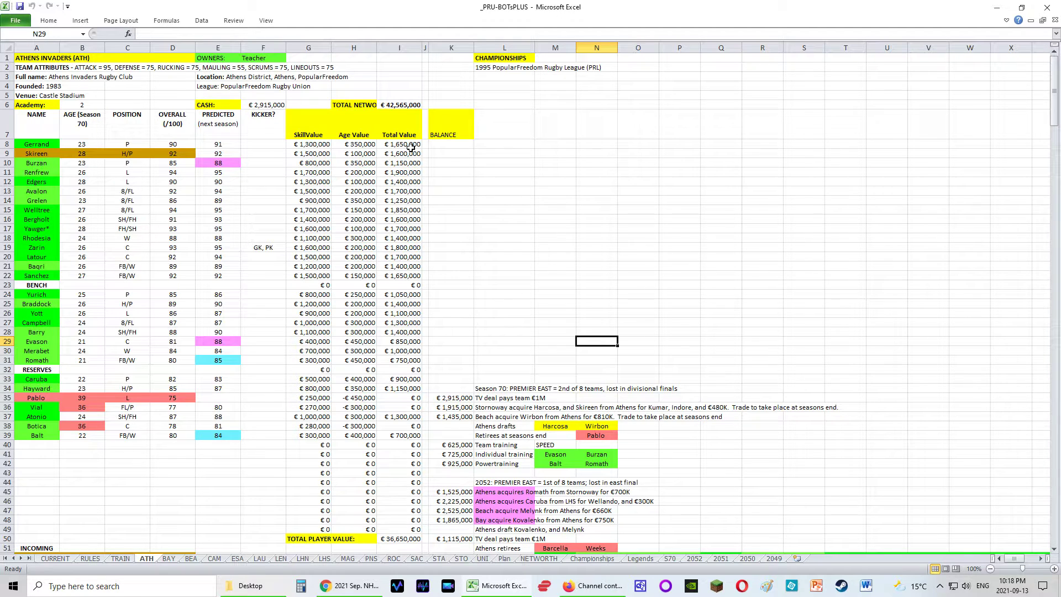
pyautogui.click(365, 146)
pyautogui.click(319, 146)
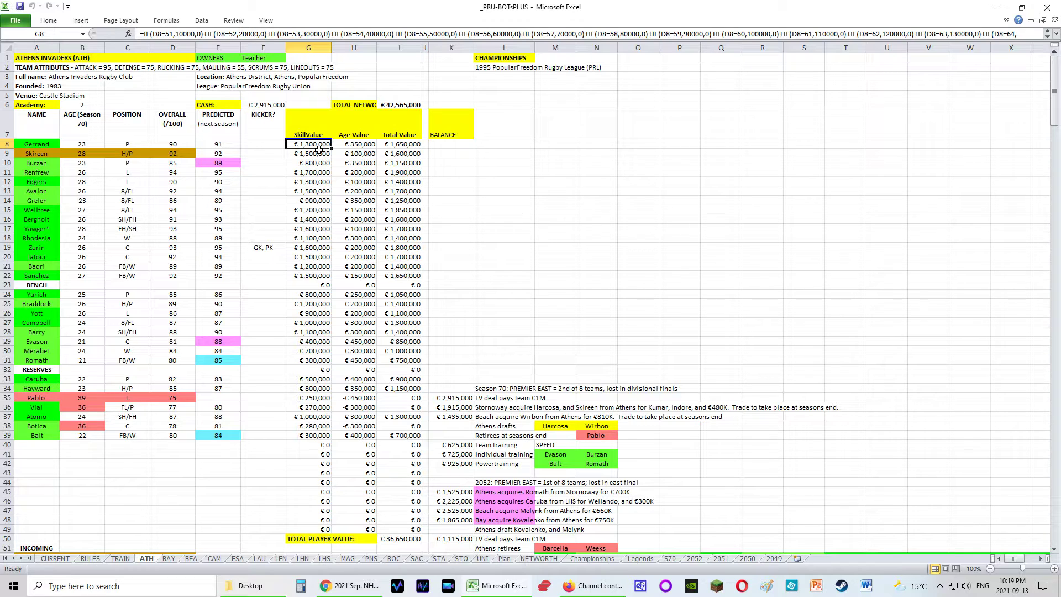
# Open the ESA sheet and compare the ages in B17, B19 and B10 with the age values in H17, H19 and H10.
pyautogui.click(238, 558)
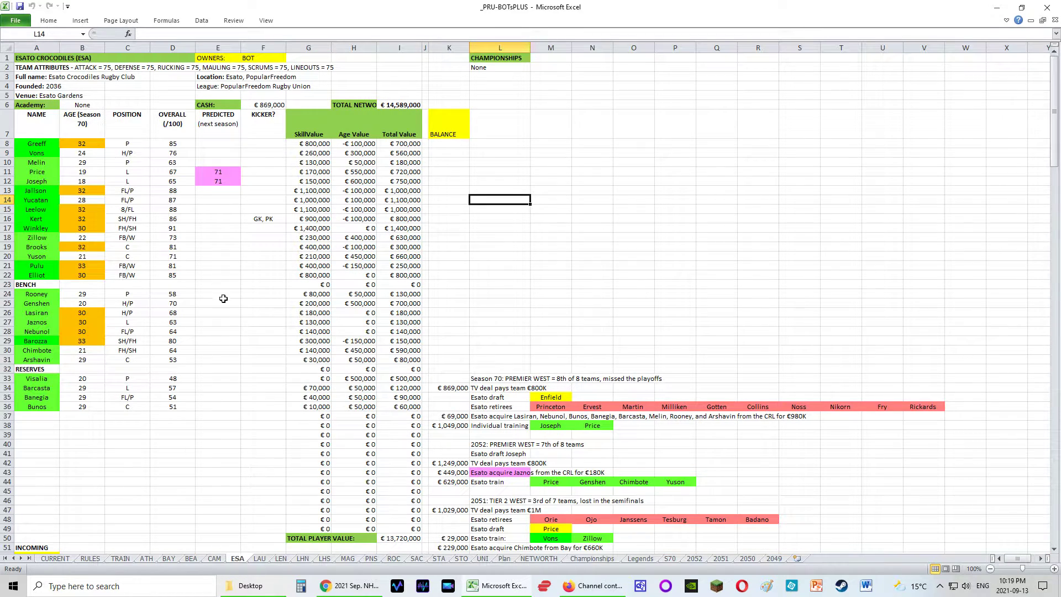
pyautogui.click(79, 230)
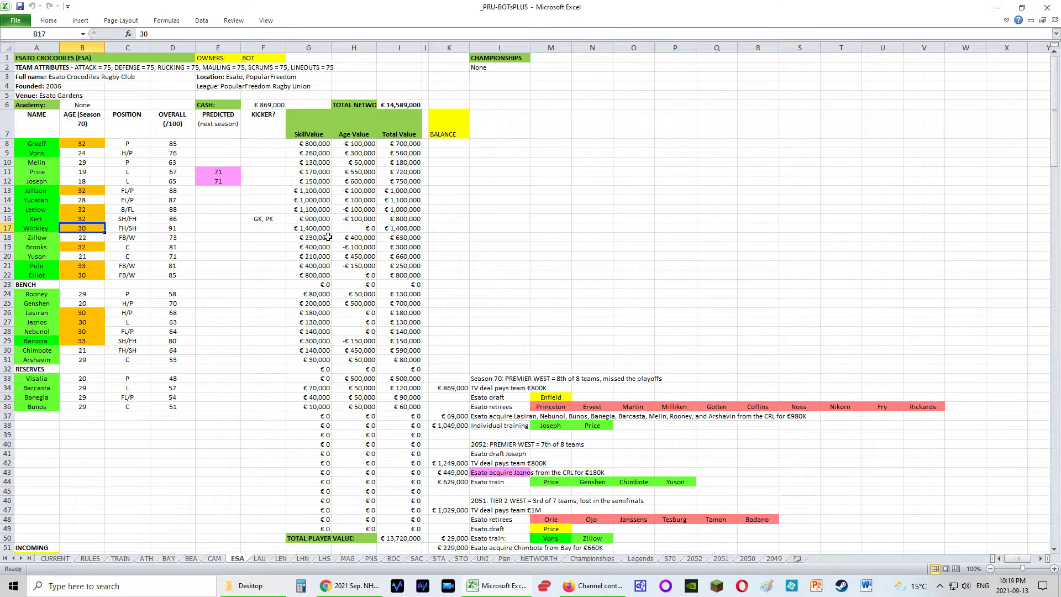
pyautogui.click(360, 228)
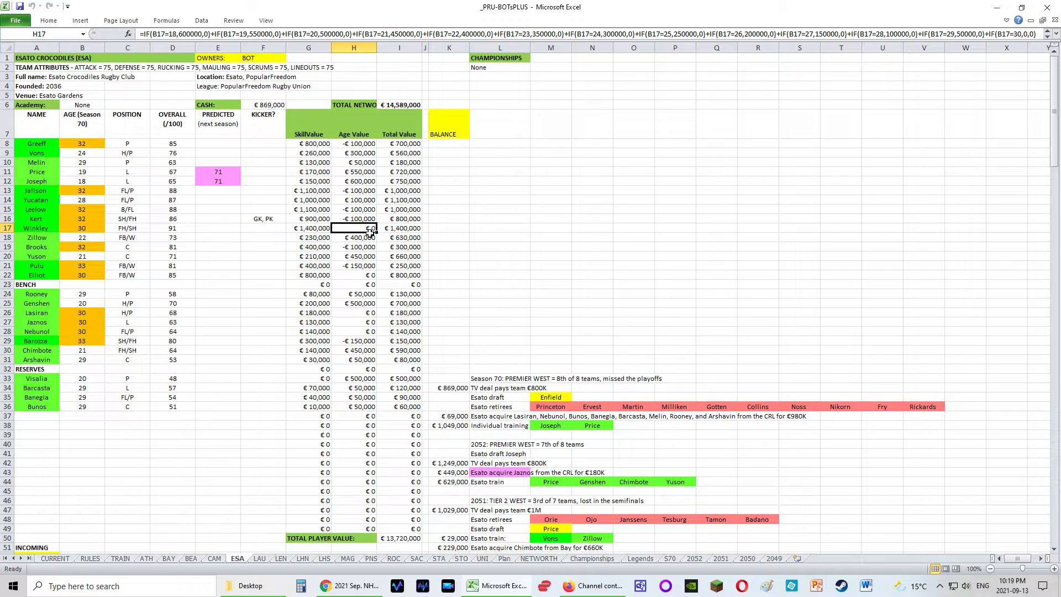
pyautogui.click(93, 250)
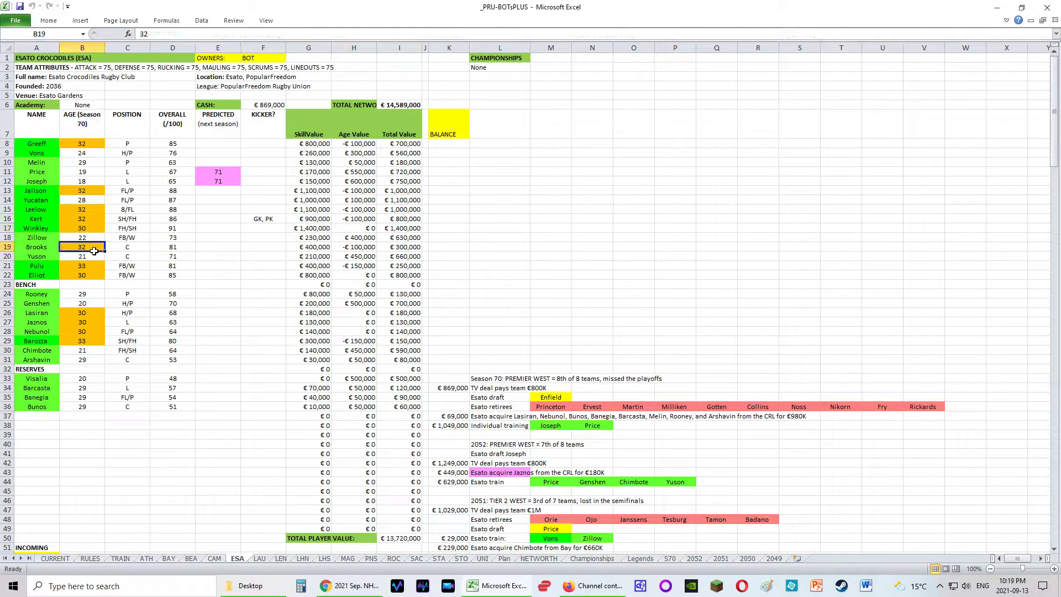
pyautogui.click(371, 249)
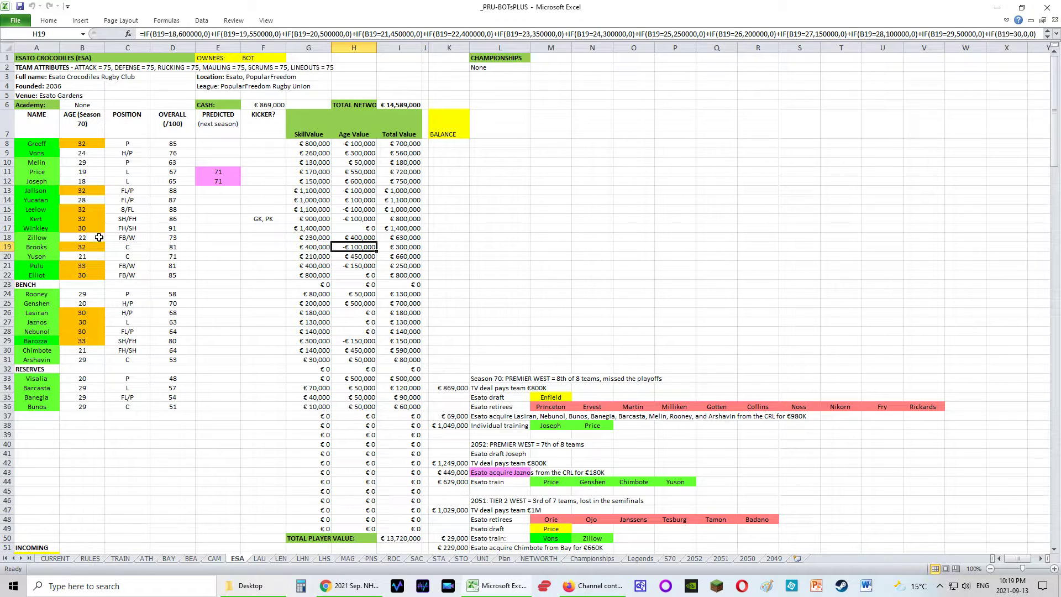
pyautogui.click(90, 164)
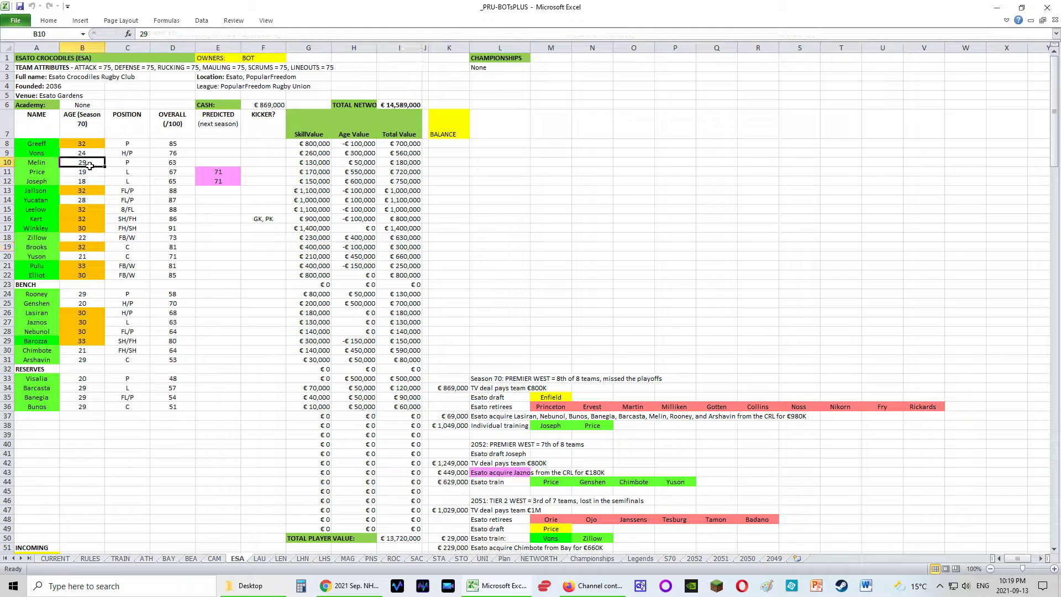
pyautogui.click(363, 163)
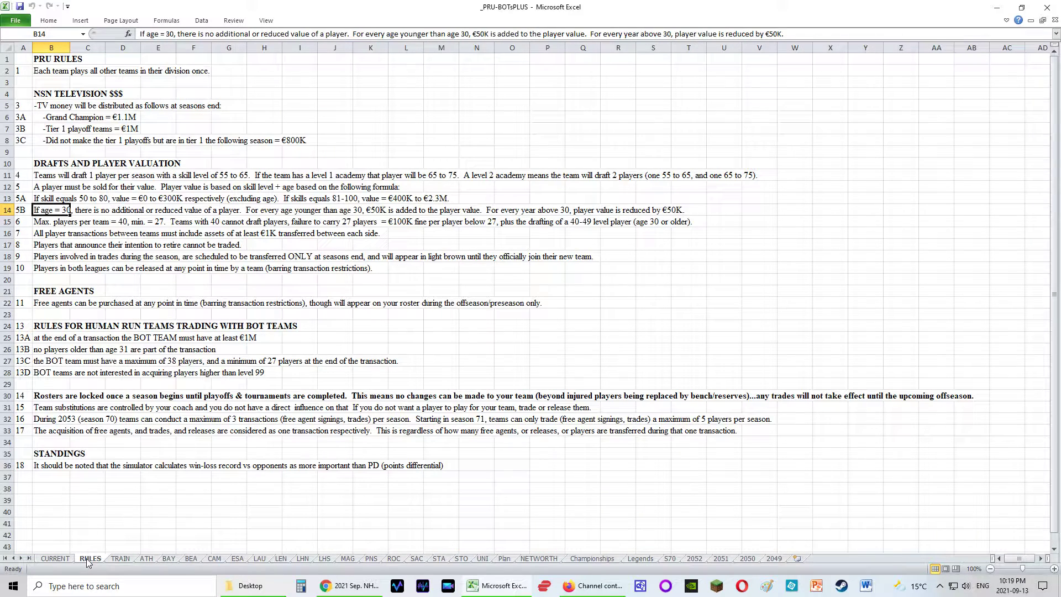
# Recheck skill valuation rule 5A in B13 of the RULES sheet and return to the ESA sheet.
pyautogui.click(89, 560)
pyautogui.click(66, 201)
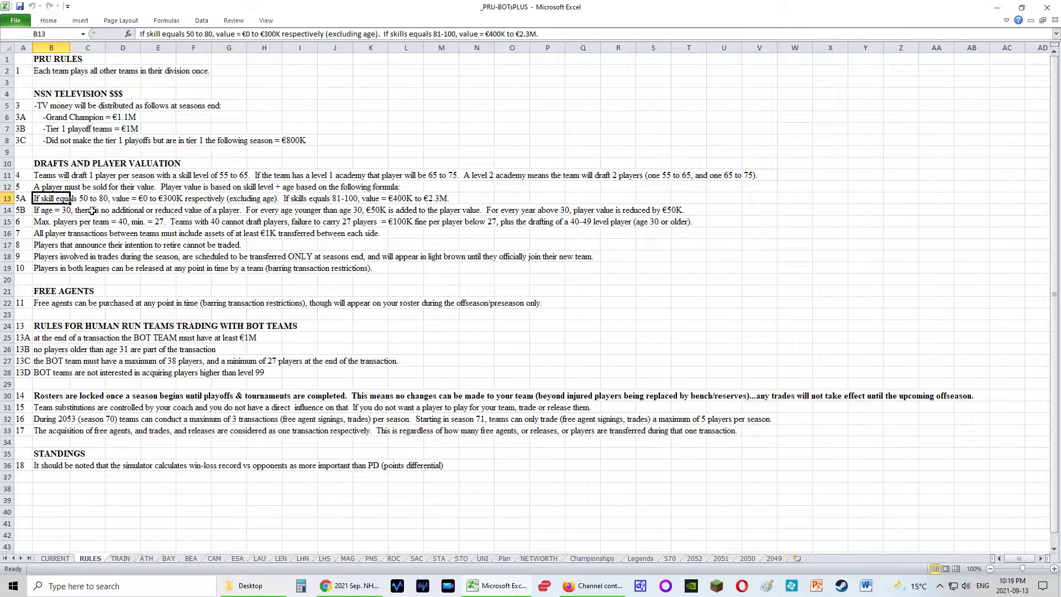
pyautogui.click(238, 559)
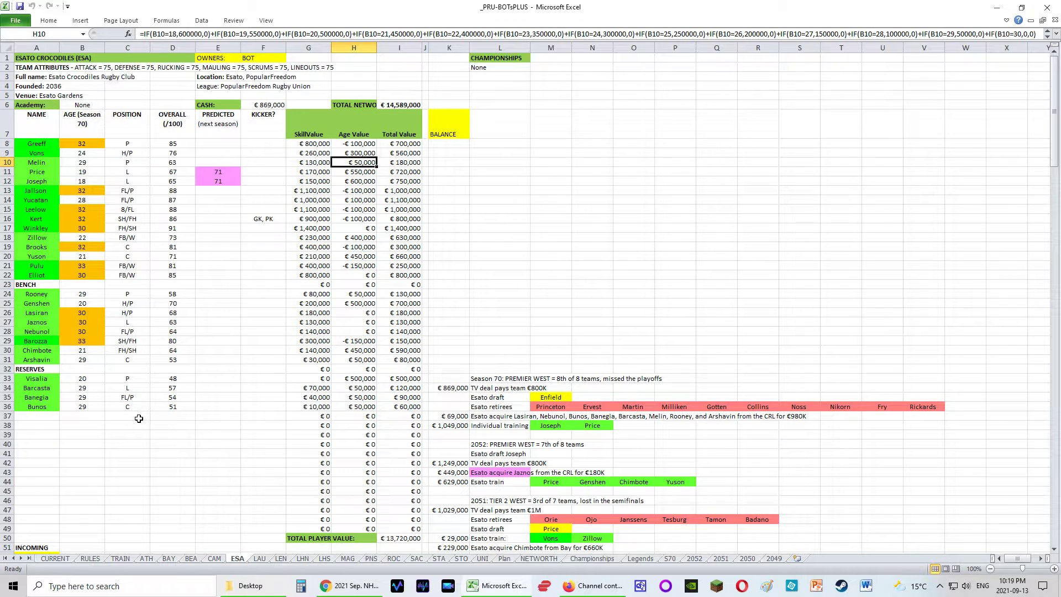
# Try an overall rating of 50 for the last reserve player in D36, and undo the change.
pyautogui.click(180, 413)
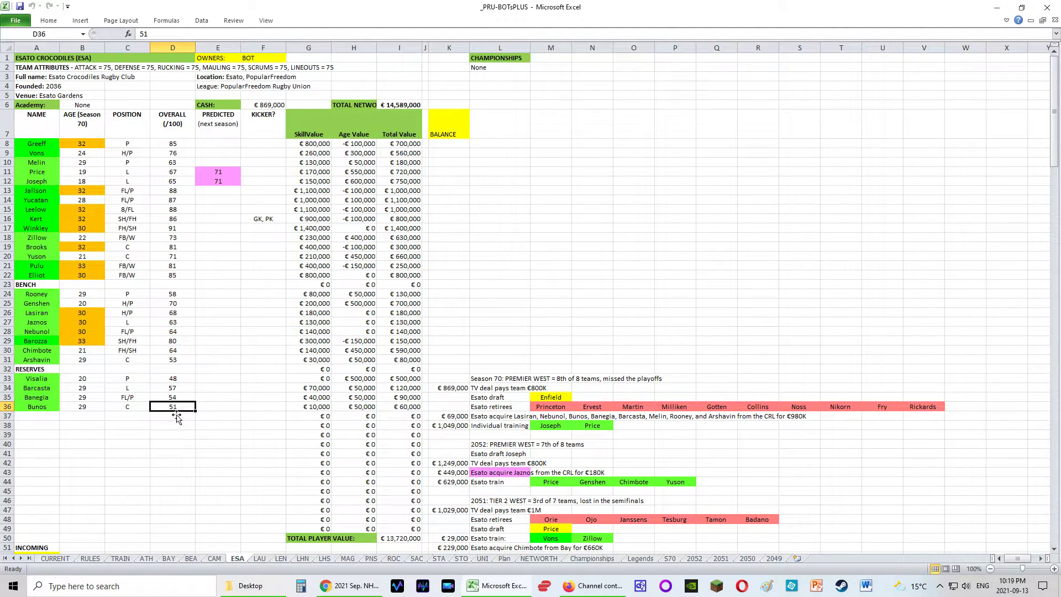
pyautogui.write('50')
pyautogui.press('Return')
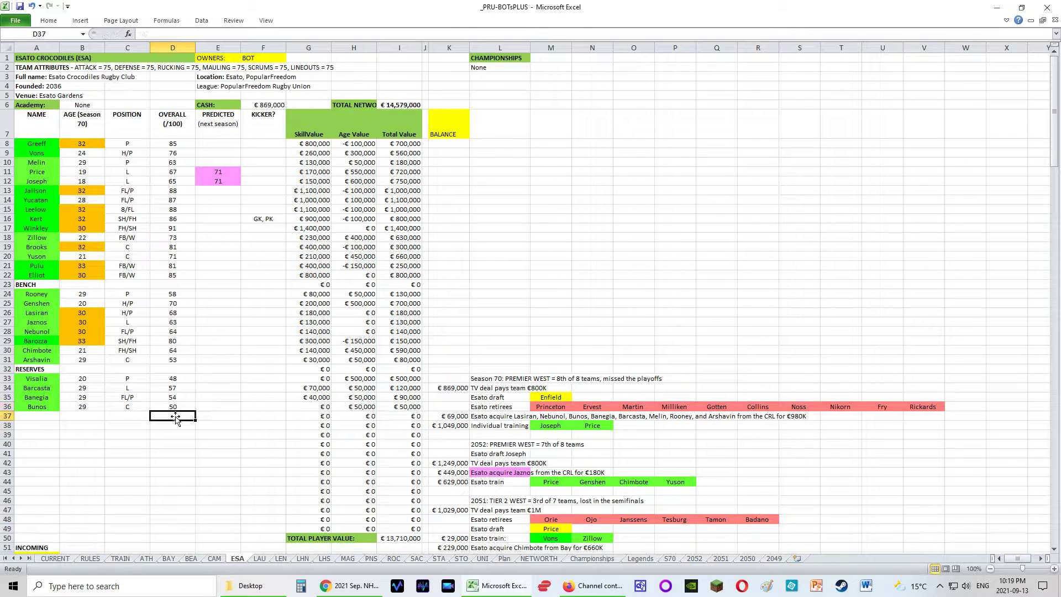
pyautogui.hotkey('ctrl', 'z')
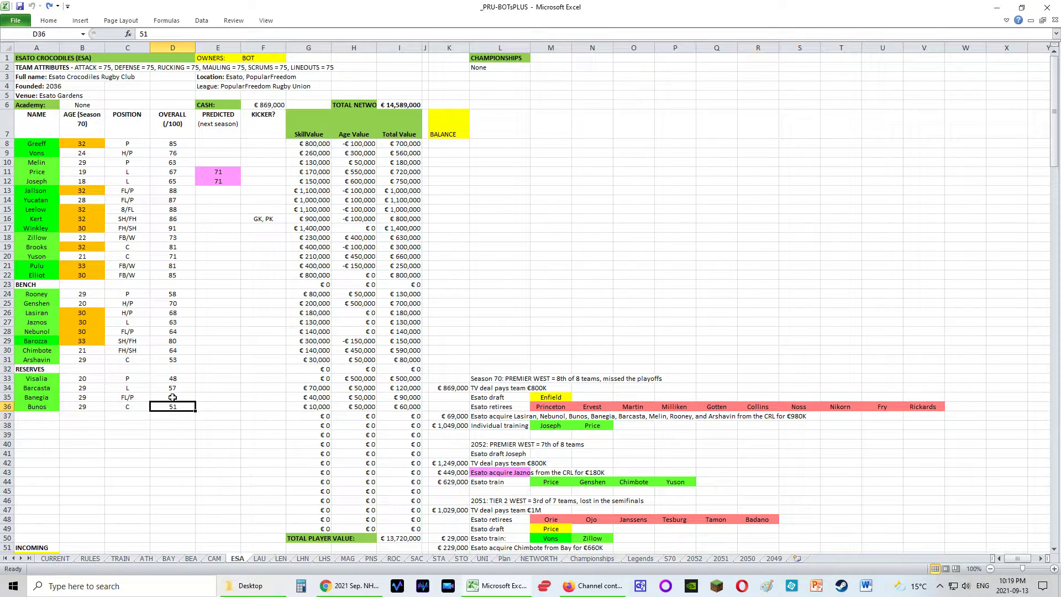
# On the ATH sheet, inspect the reserve players' overall ratings in D39 and D33 and the skill value formula in G33.
pyautogui.click(146, 558)
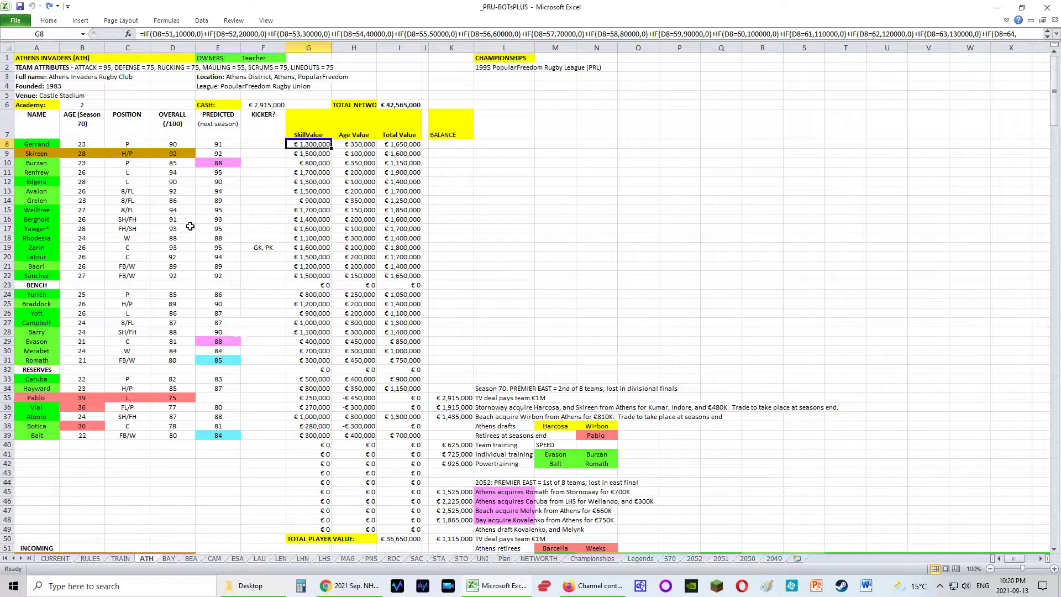
pyautogui.click(178, 438)
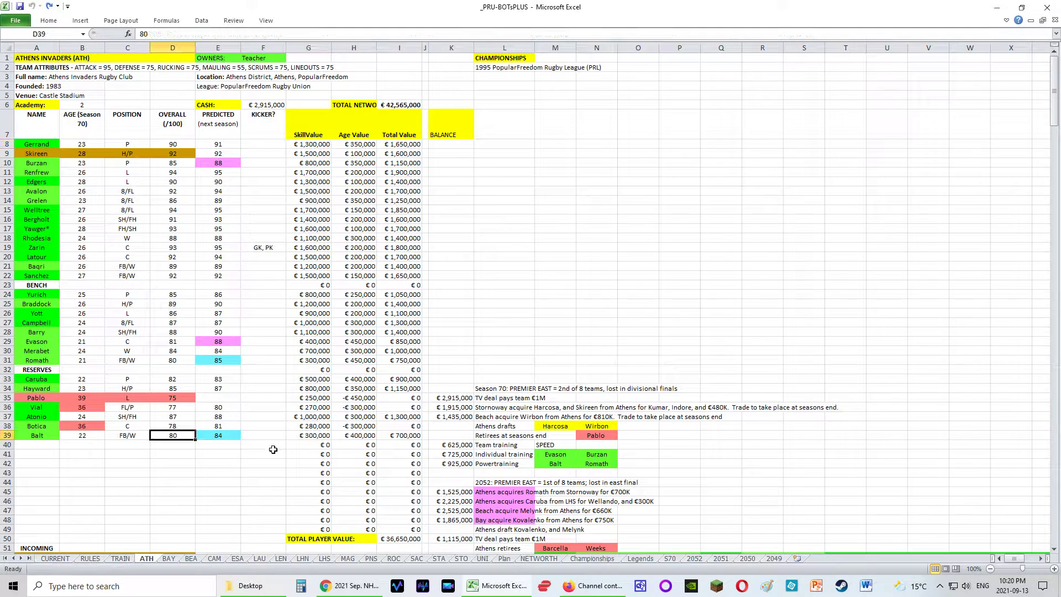
pyautogui.click(181, 381)
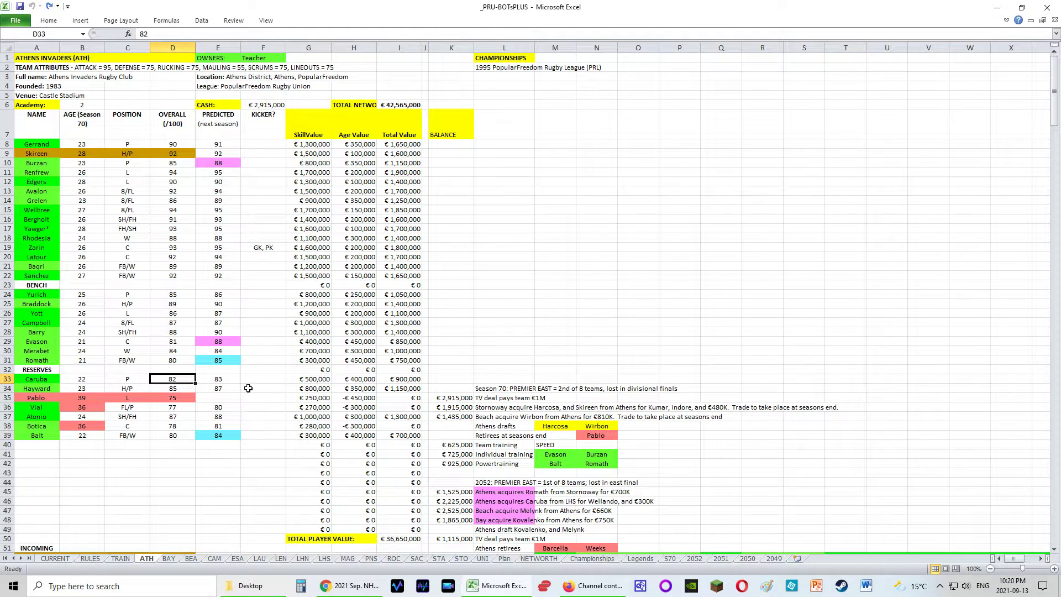
pyautogui.click(313, 381)
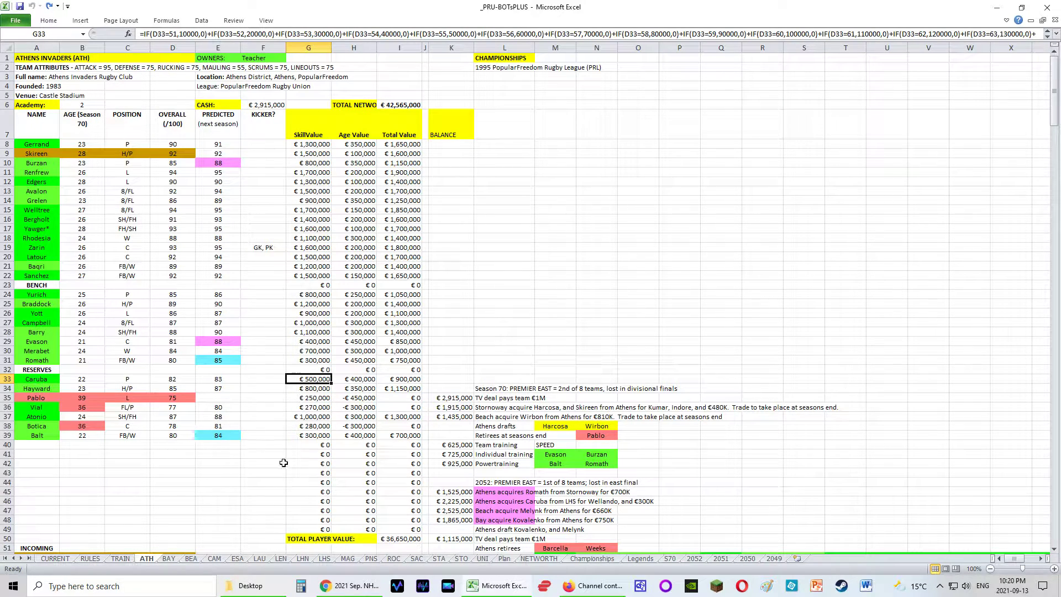
# On the RULES sheet, read the rules on retiring players, free agents, roster locks, BOT team trading and transaction limits, selecting B17, B22, B30, B24 and B32.
pyautogui.click(90, 558)
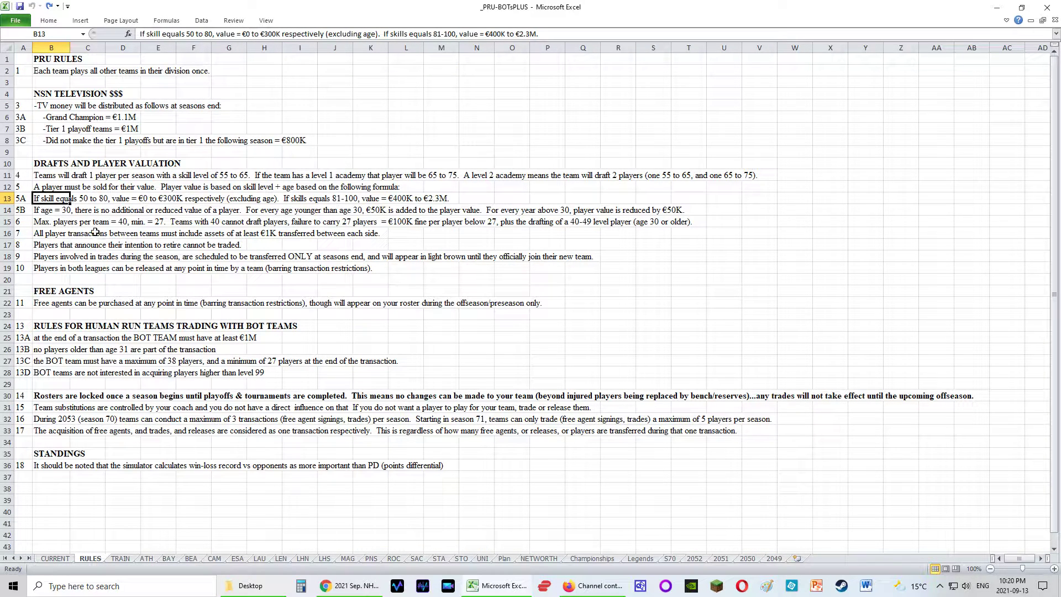
pyautogui.click(58, 249)
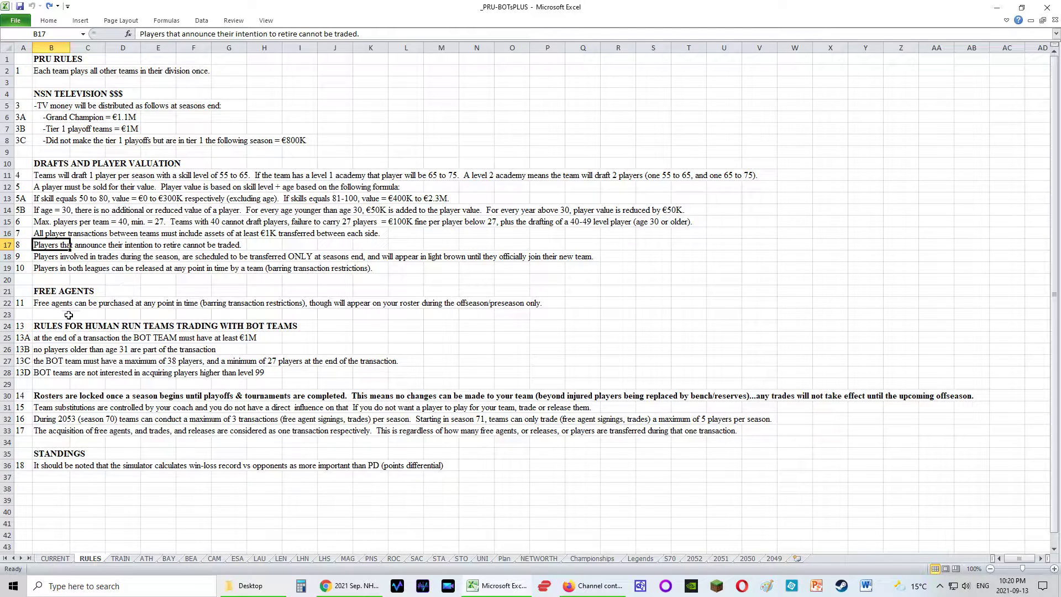
pyautogui.click(54, 305)
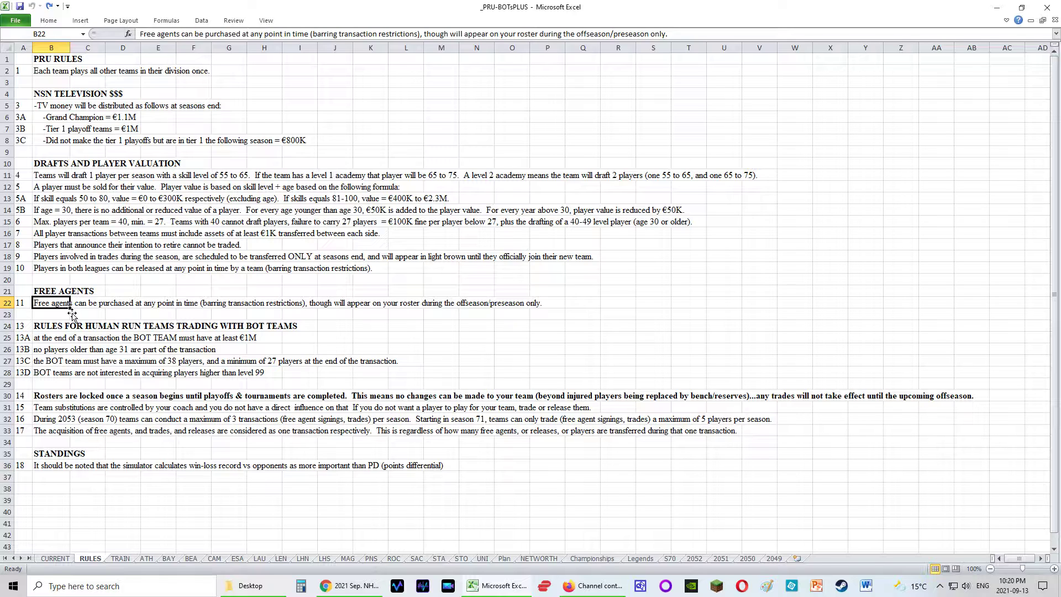
pyautogui.click(54, 395)
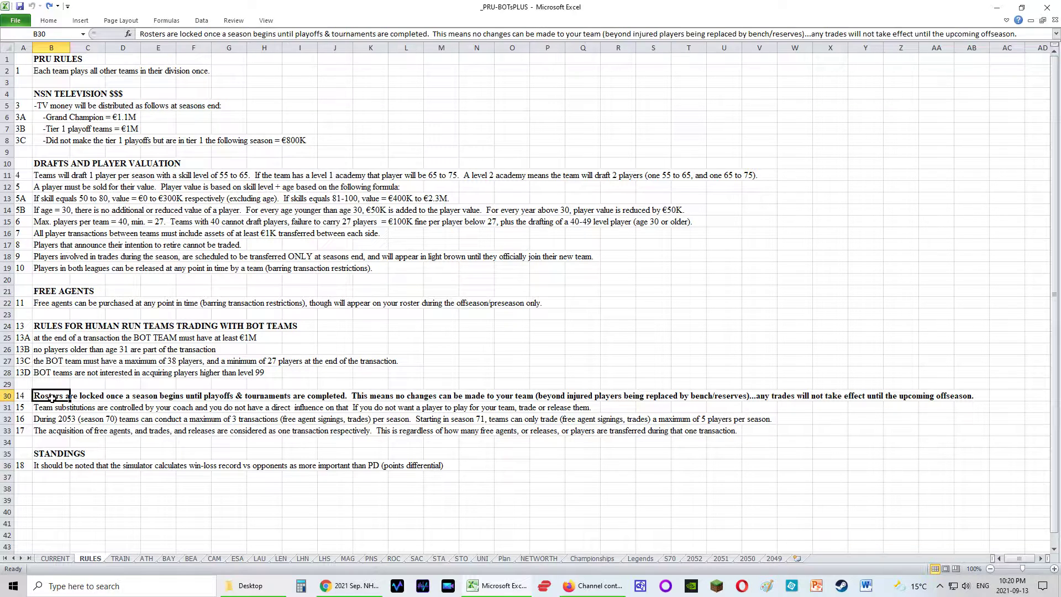
pyautogui.click(61, 329)
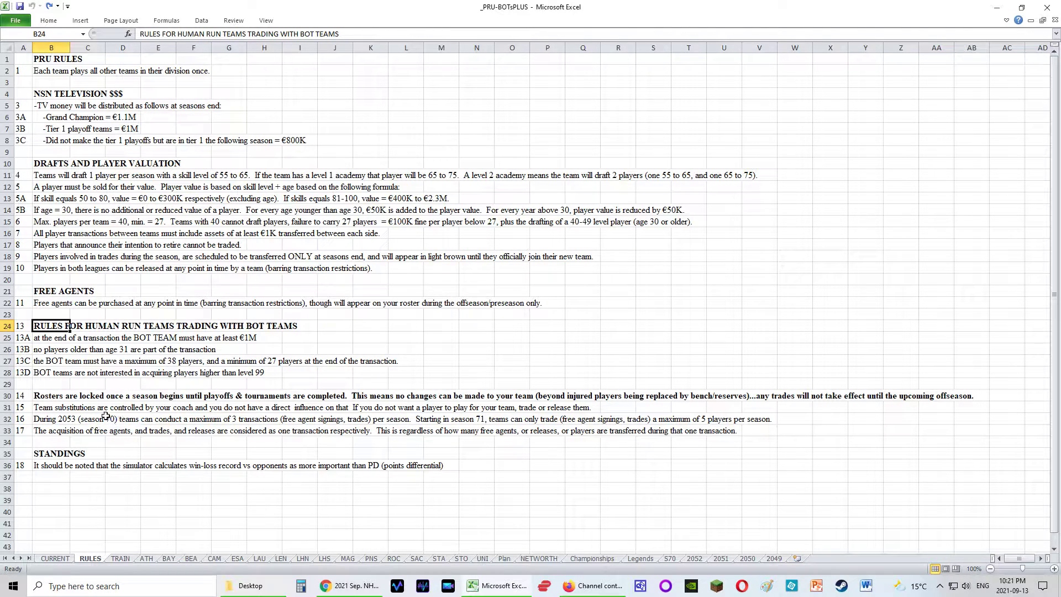
pyautogui.click(56, 422)
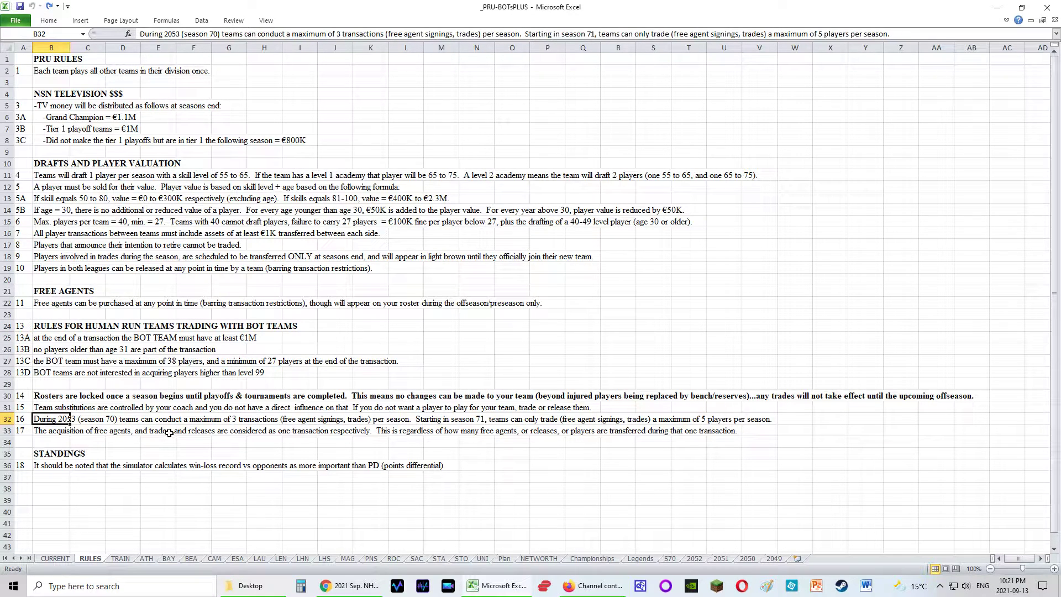
# Review the Athens Invaders' season-by-season transaction and training history on the ATH sheet.
pyautogui.click(146, 557)
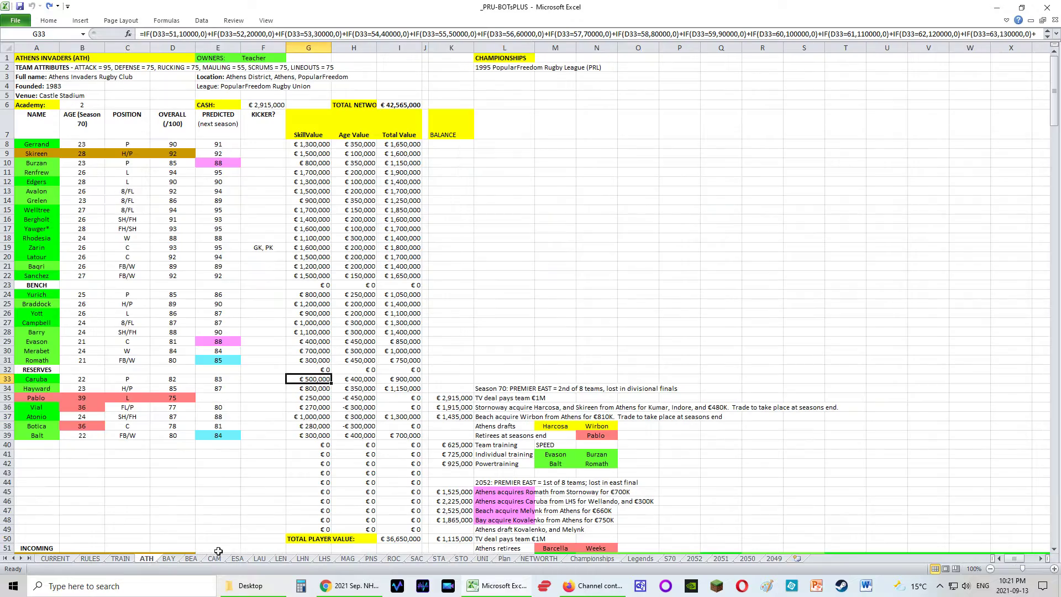
pyautogui.scroll(-10, 845, 439)
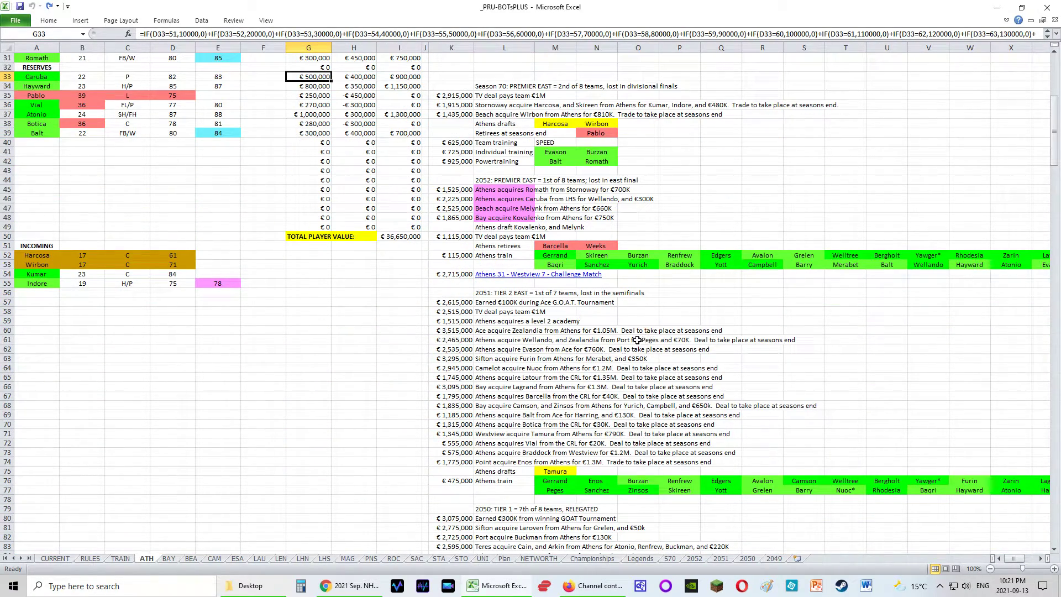
pyautogui.scroll(7, 635, 342)
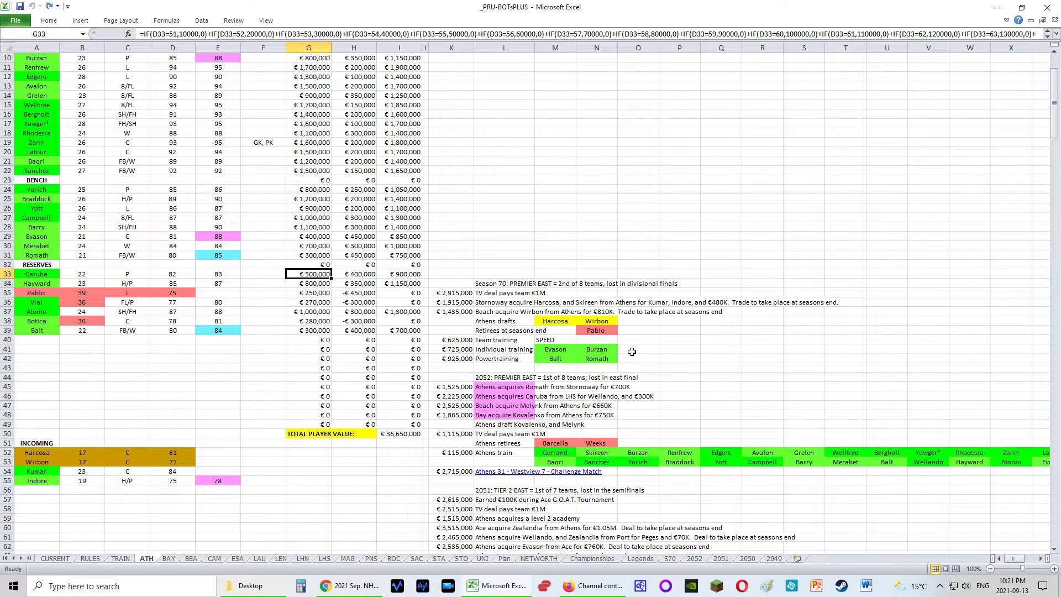
# Review the TRAIN sheet's training and academy rules alongside the RULES sheet, and return to the top of the ATH roster.
pyautogui.click(120, 559)
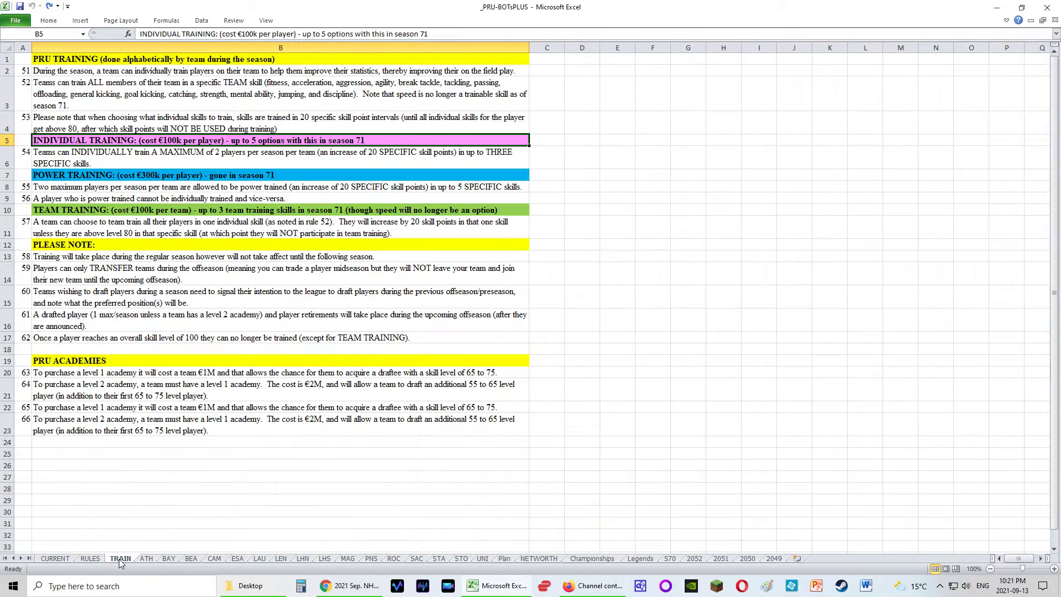
pyautogui.click(99, 559)
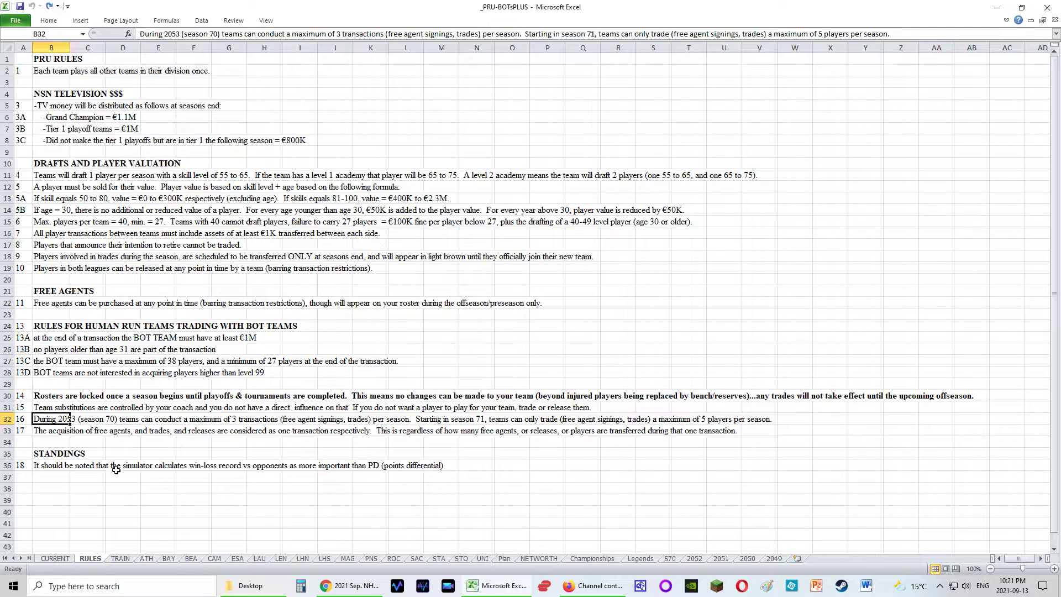
pyautogui.click(121, 558)
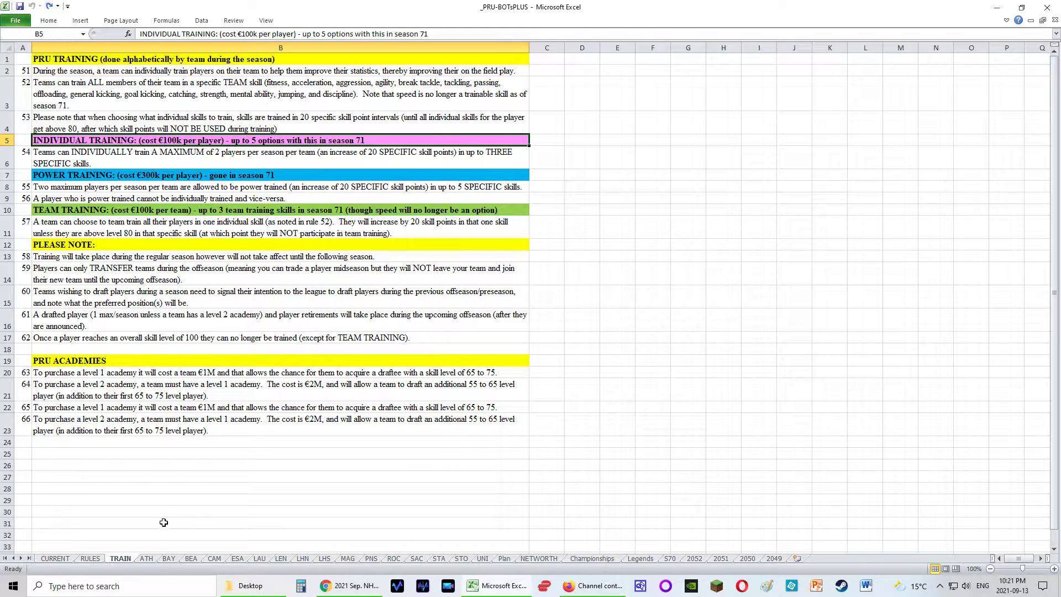
pyautogui.click(149, 558)
pyautogui.scroll(3, 283, 279)
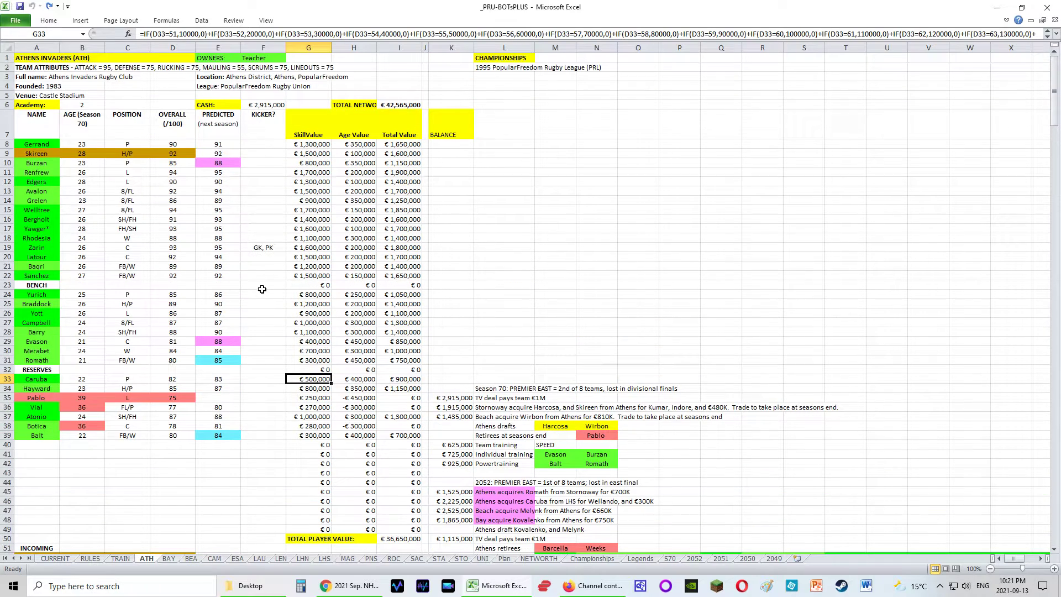
# Inspect the pink predicted ratings in E10 and E29 on the ATH sheet and read the individual training rule on the TRAIN sheet.
pyautogui.click(230, 168)
pyautogui.click(233, 343)
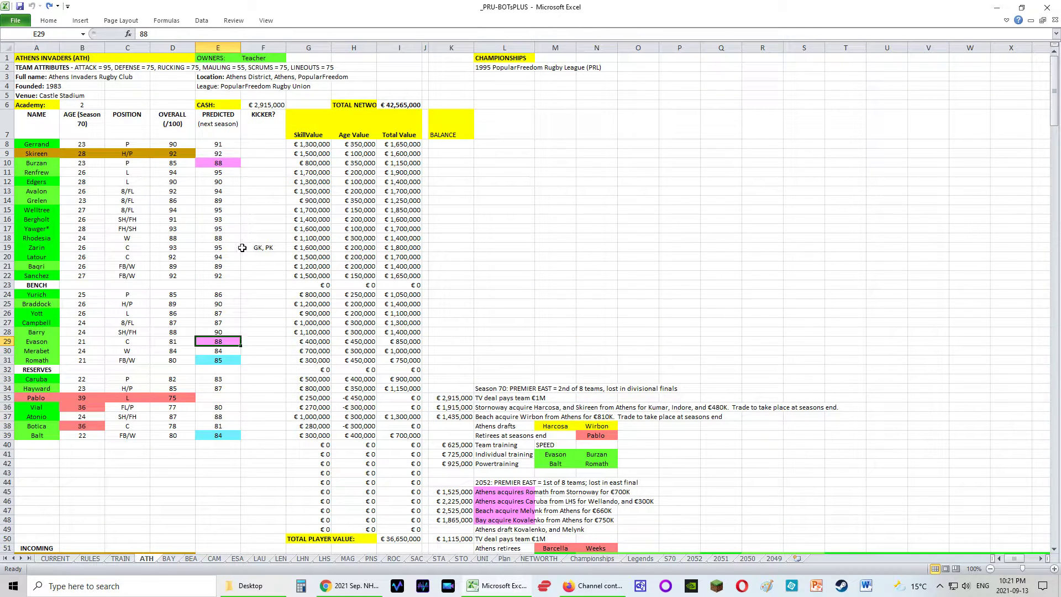
pyautogui.click(120, 558)
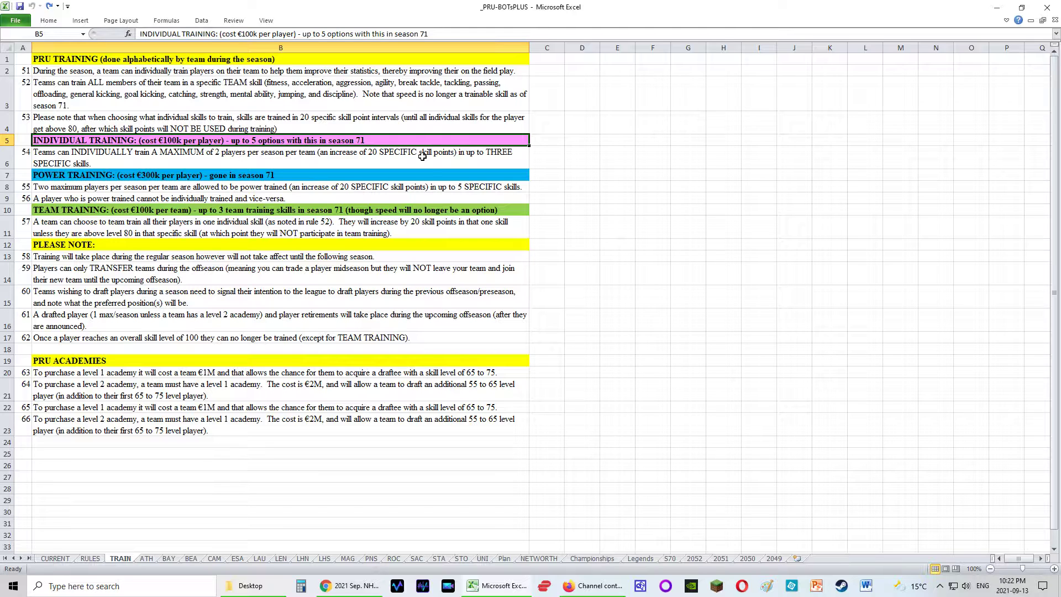
# Check the power training rule in B7 on TRAIN against E31 and E39 on ATH, and read the team training rule in B10 on TRAIN.
pyautogui.click(80, 176)
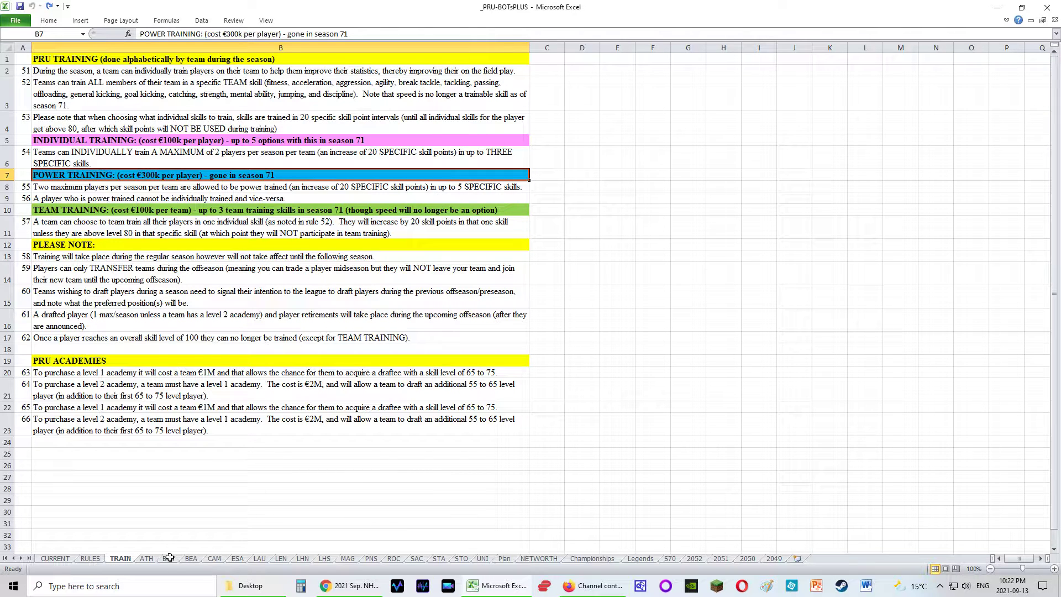
pyautogui.click(152, 559)
pyautogui.click(219, 362)
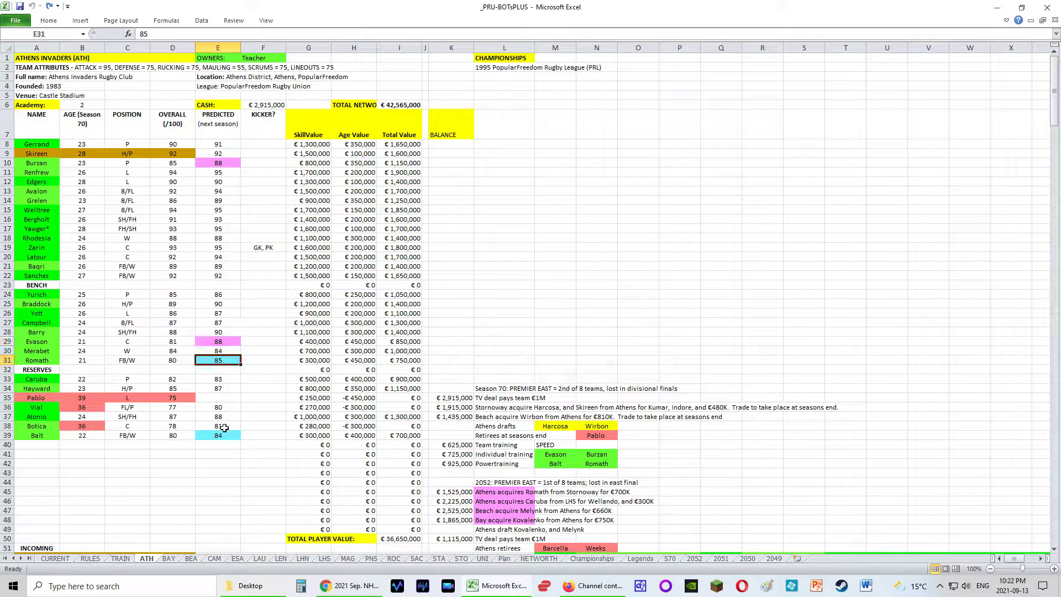
pyautogui.click(221, 435)
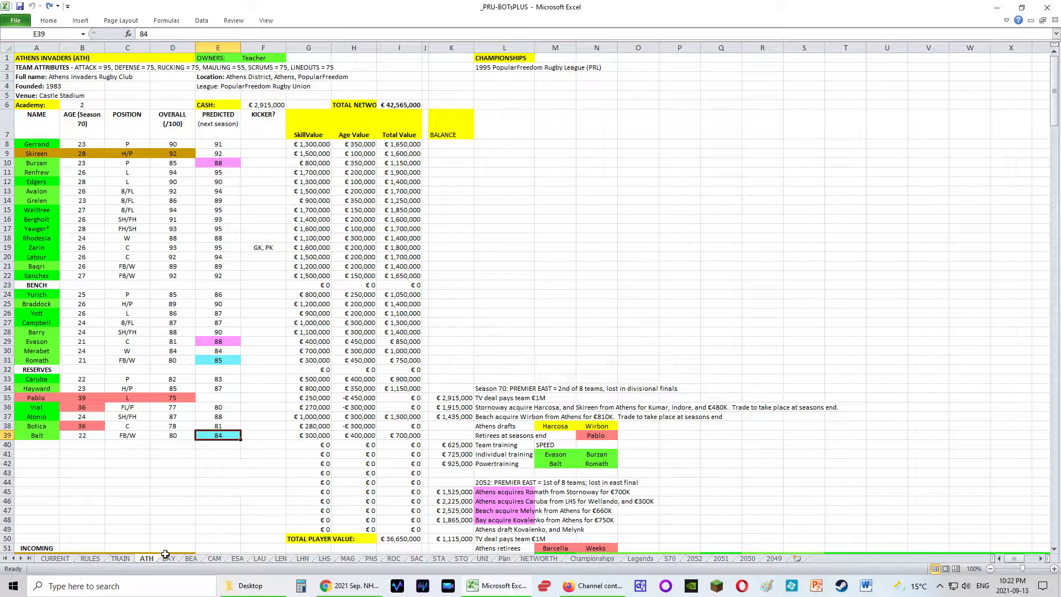
pyautogui.click(121, 558)
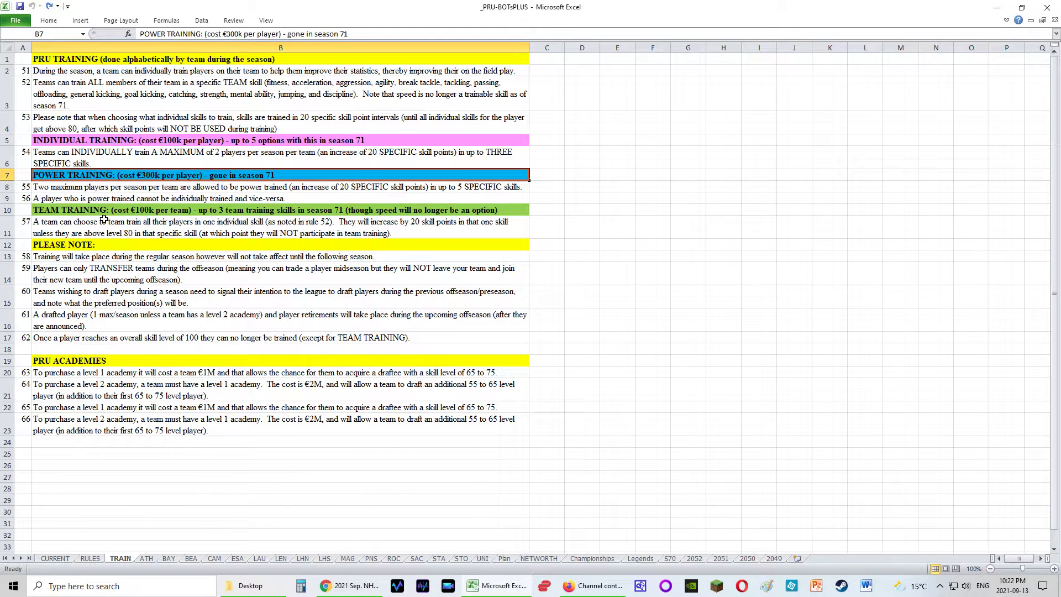
pyautogui.click(100, 215)
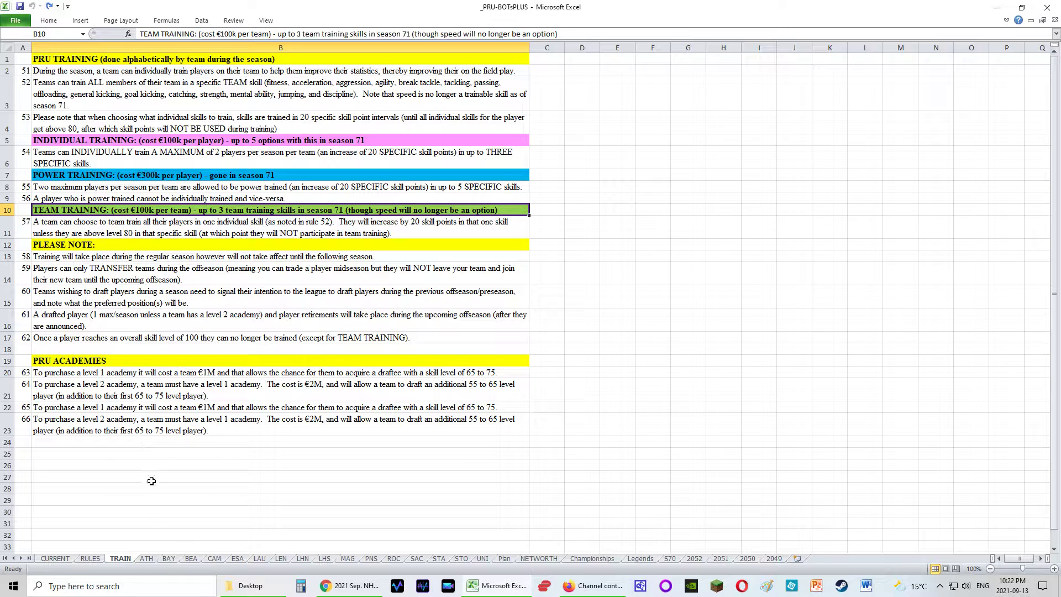
# On the ATH sheet, inspect the team name in A1, the owners label in E1 and the championships section in L1 and L2.
pyautogui.click(147, 558)
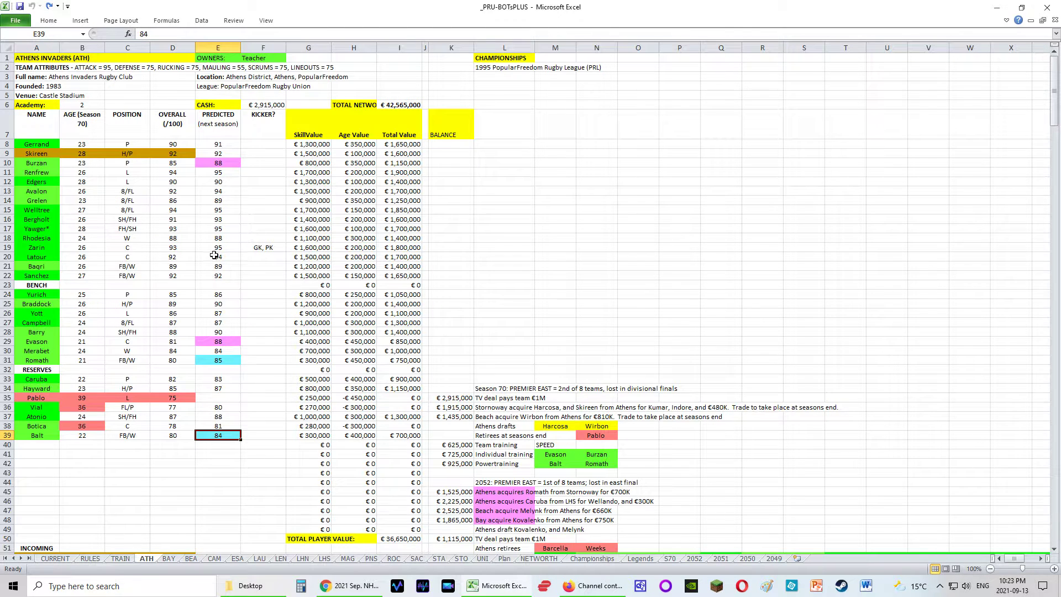
pyautogui.click(44, 59)
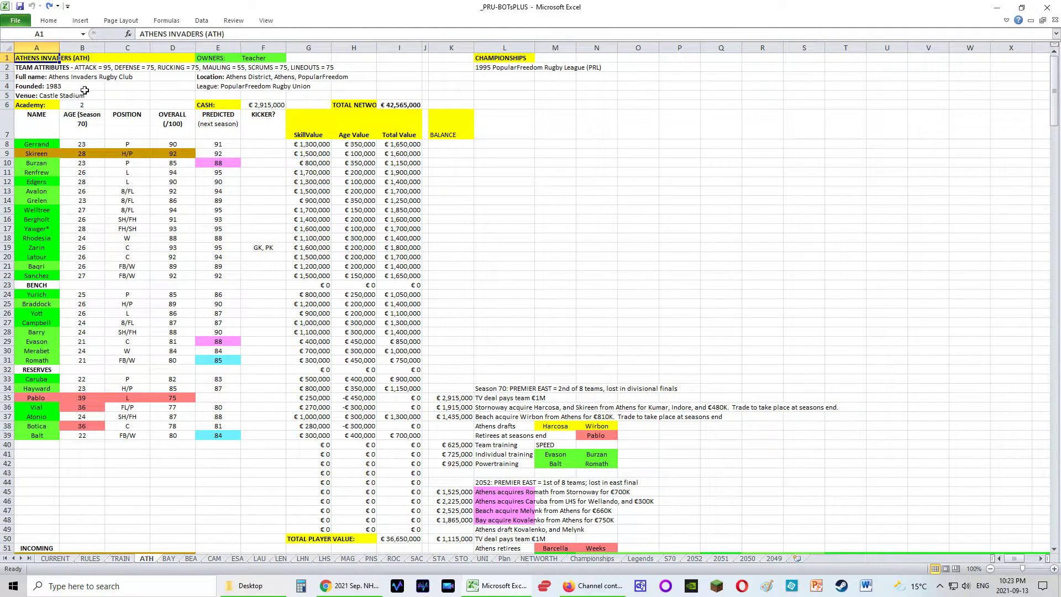
pyautogui.click(220, 62)
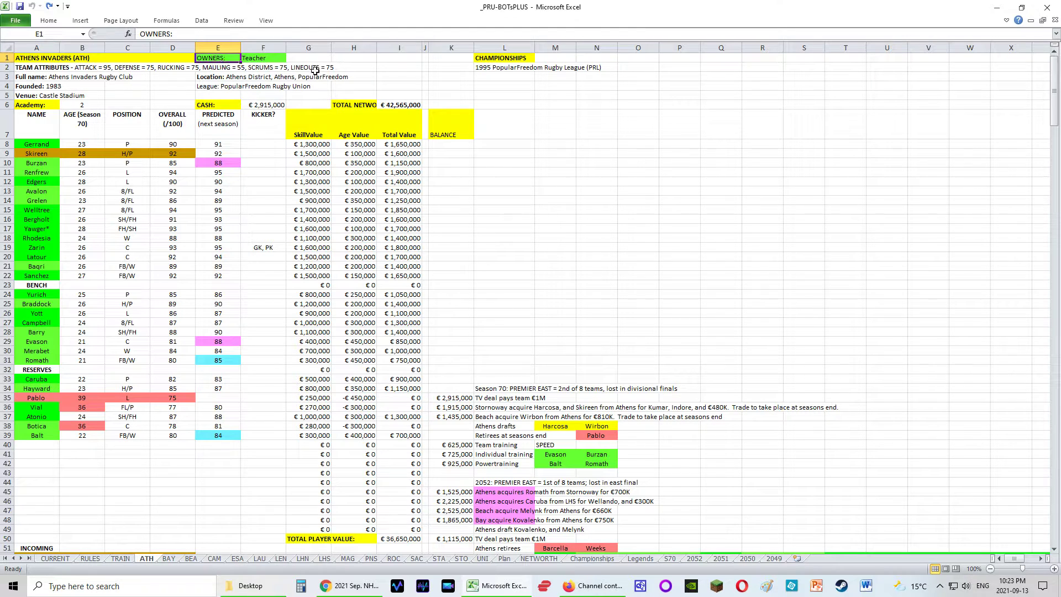
pyautogui.click(492, 61)
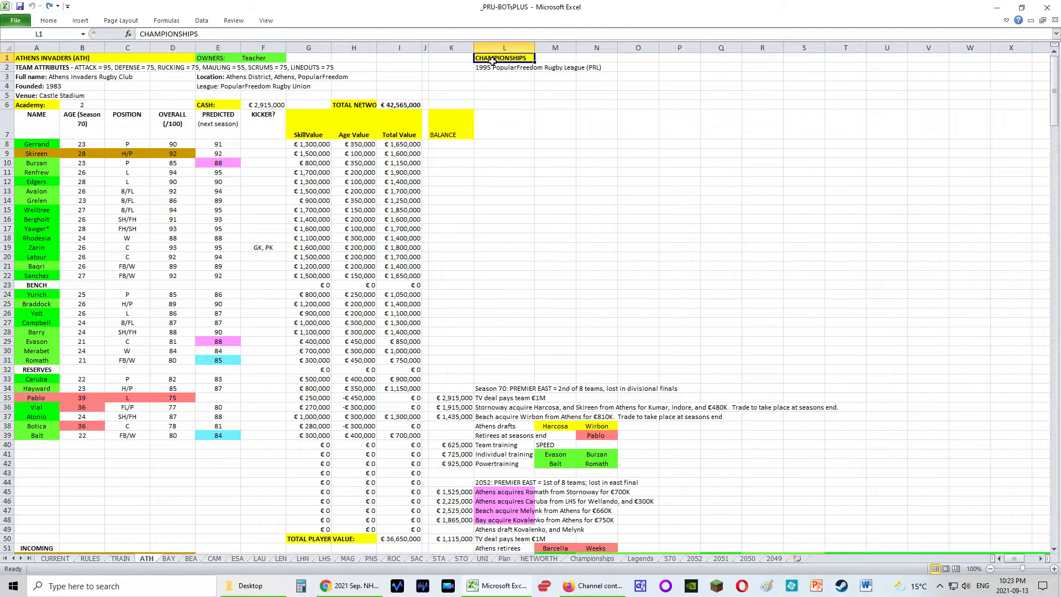
pyautogui.click(521, 70)
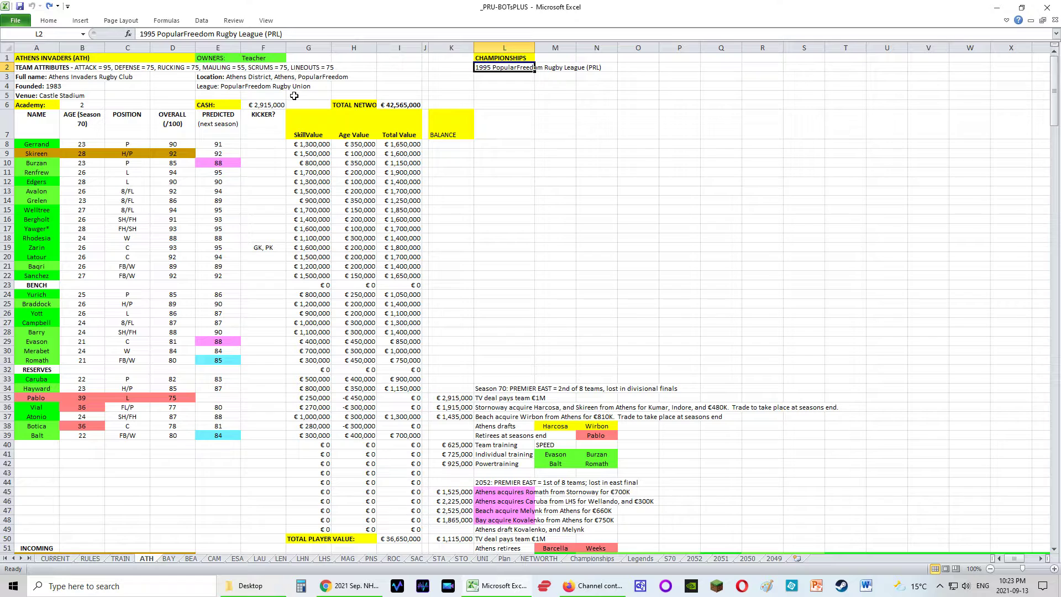
# Review the team's full name, attributes and location in A3, A2 and E3, and look up Athens on the CURRENT sheet's map.
pyautogui.click(48, 78)
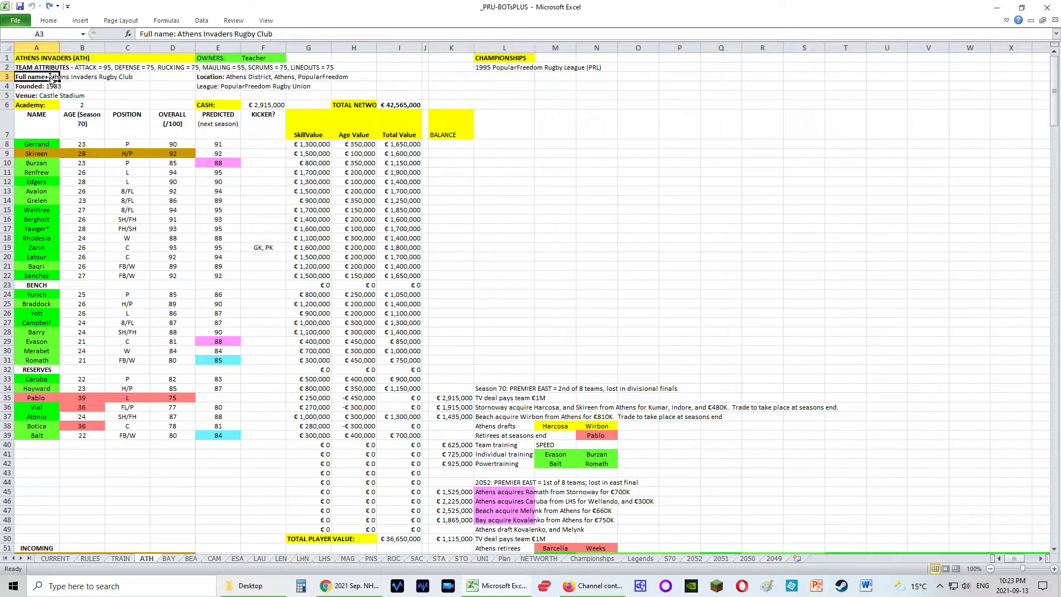
pyautogui.click(47, 69)
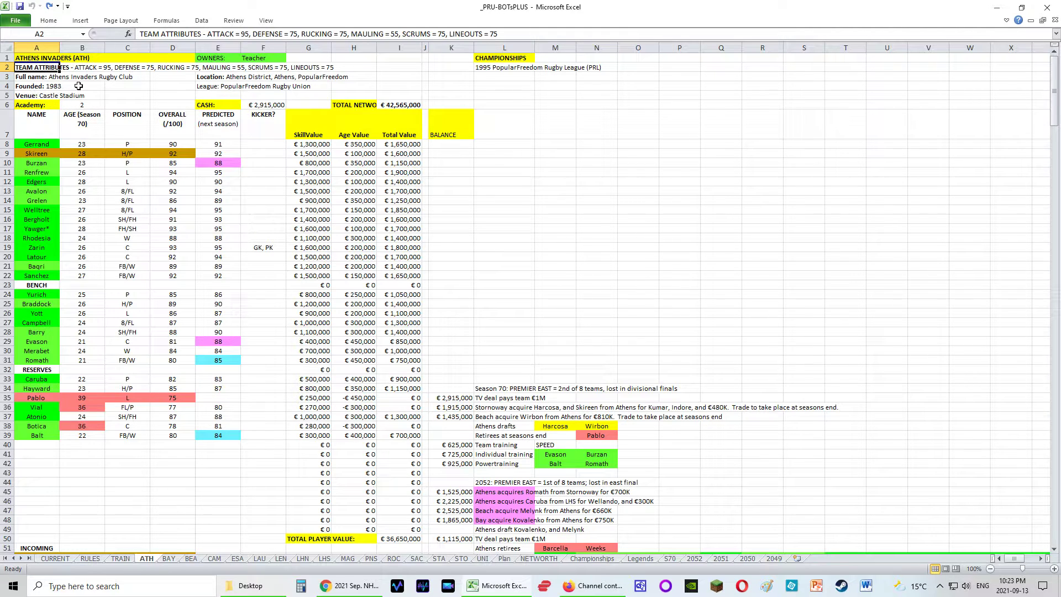
pyautogui.click(42, 80)
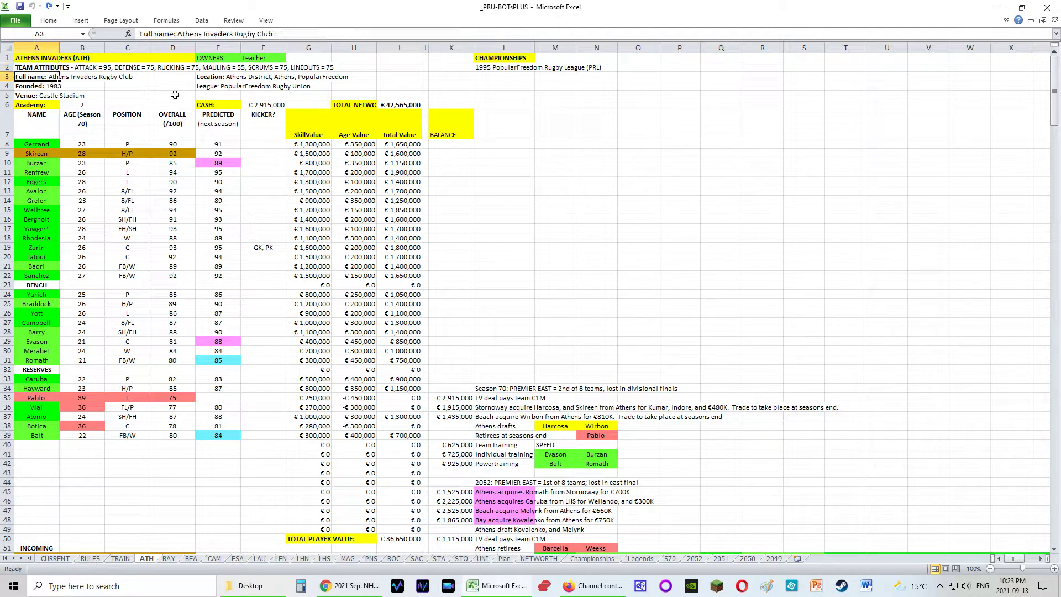
pyautogui.click(219, 81)
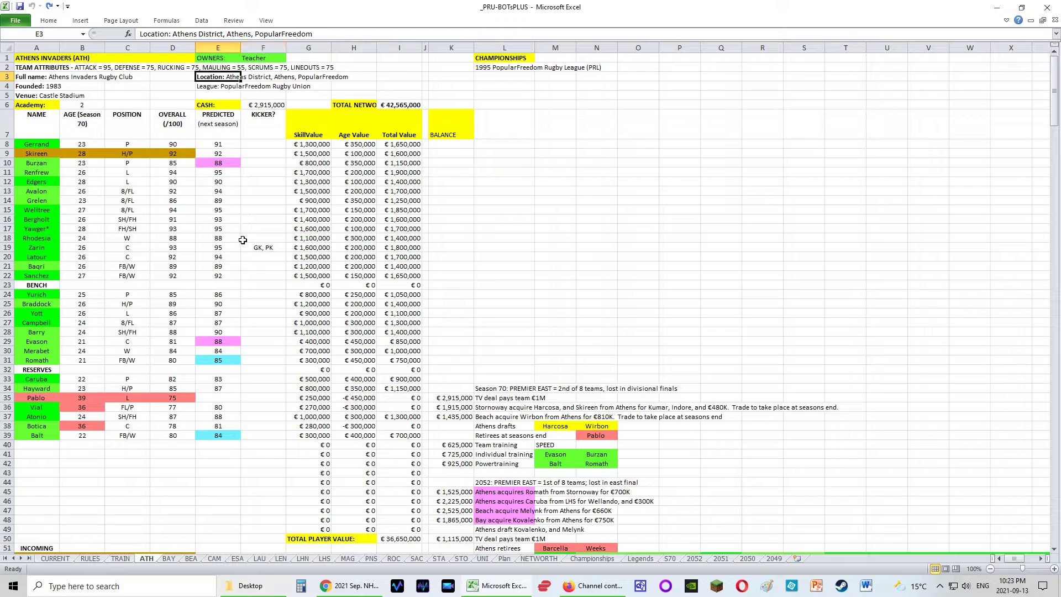
pyautogui.click(63, 559)
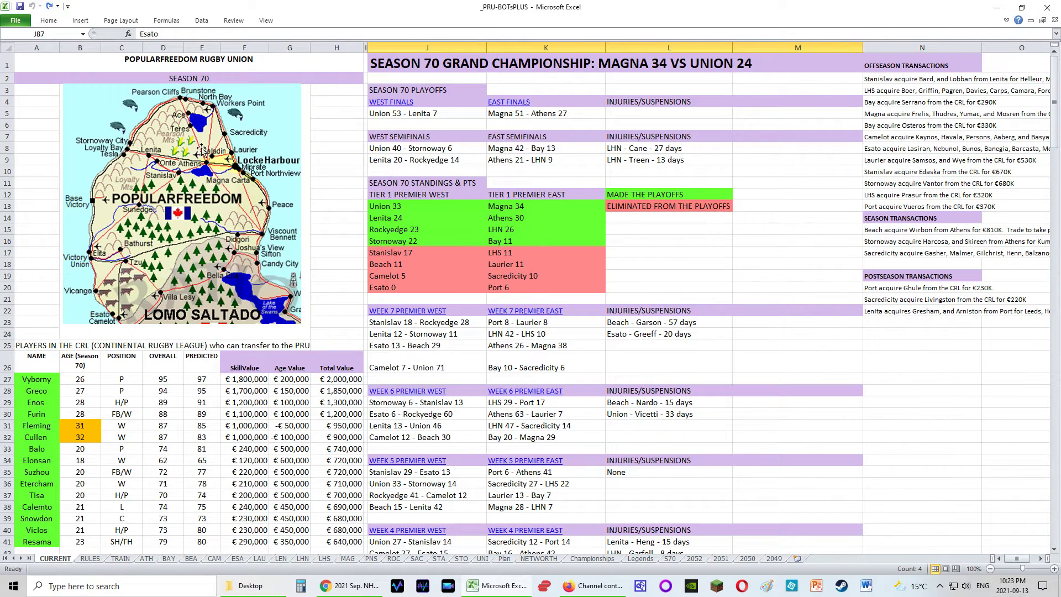
# Return to the ATH sheet and review the Season 70 and 2052 division entries in L34 and L44 and the league in E4.
pyautogui.click(146, 558)
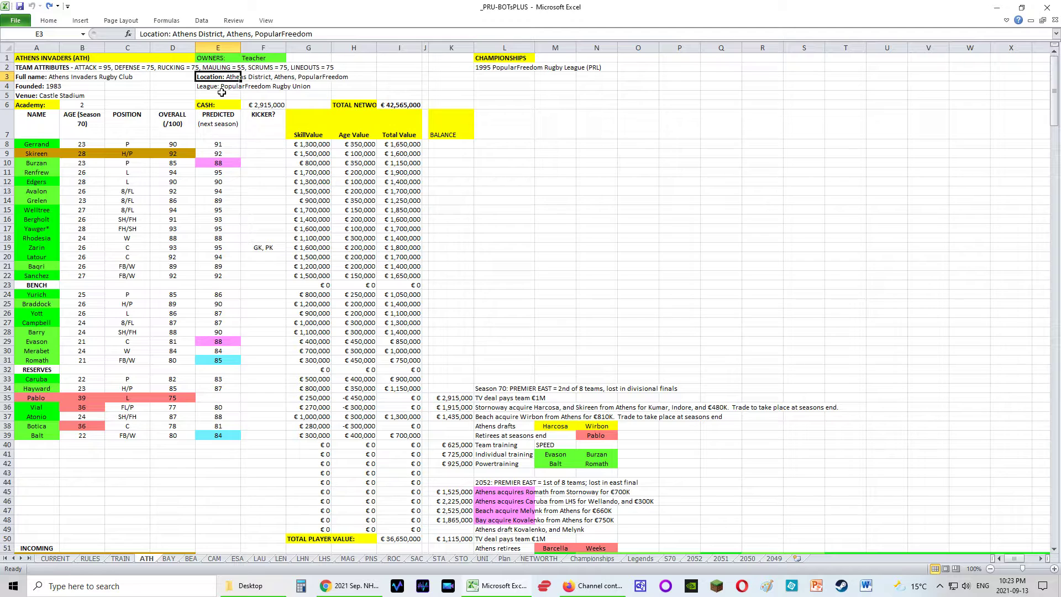
pyautogui.click(500, 389)
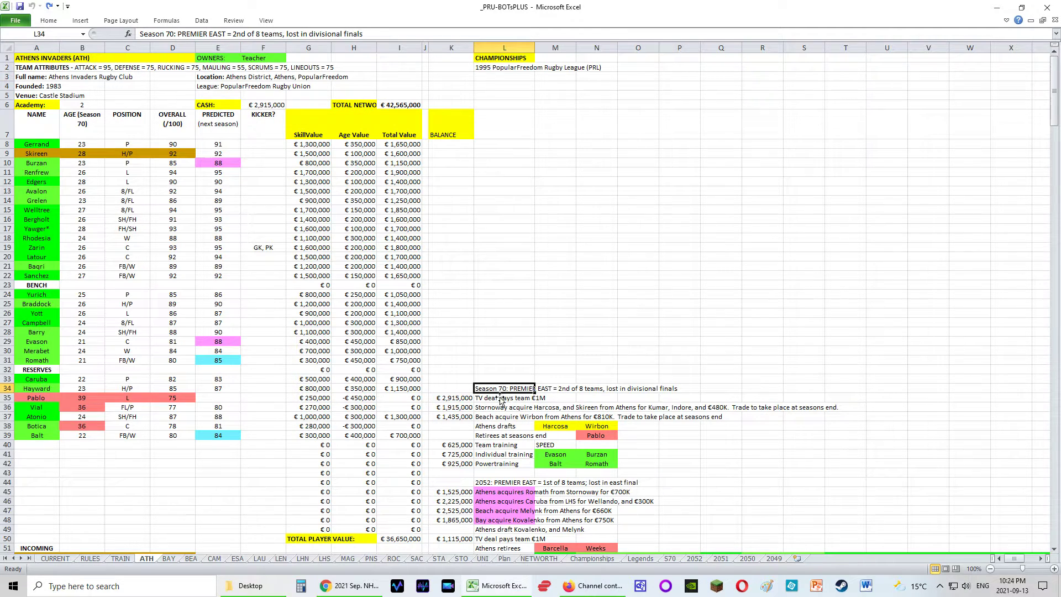
pyautogui.click(501, 484)
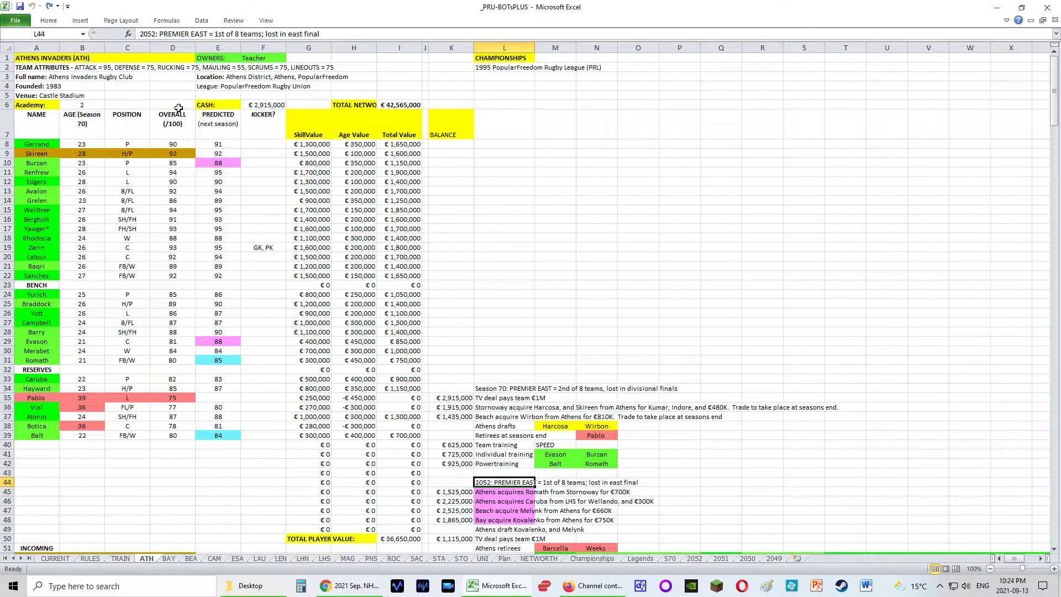
pyautogui.click(207, 90)
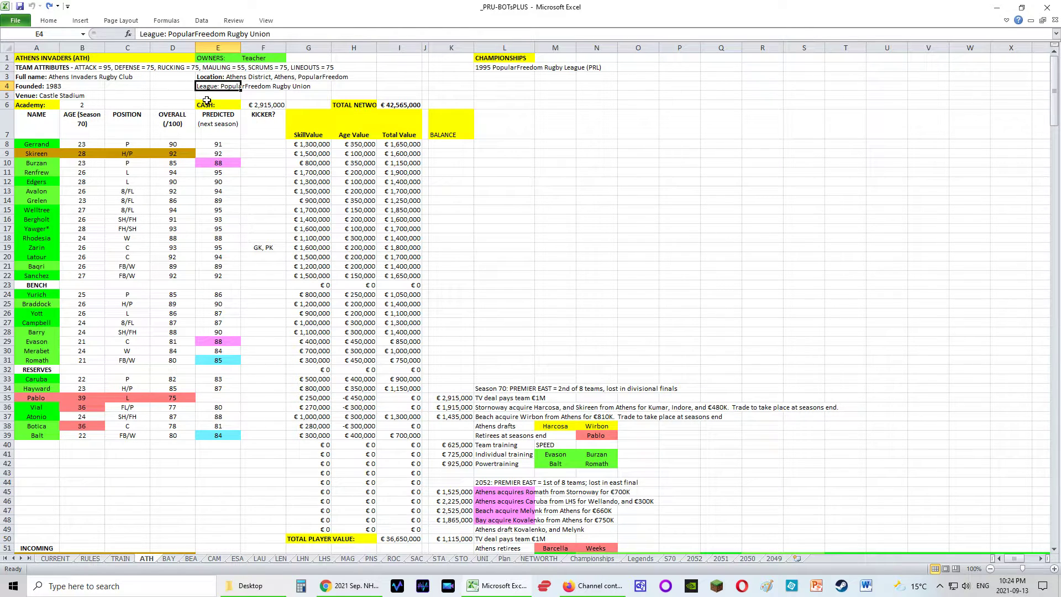
# Inspect the venue in A5 and academy level in B6 on the ATH sheet, and read the academy rules on the TRAIN sheet.
pyautogui.click(32, 98)
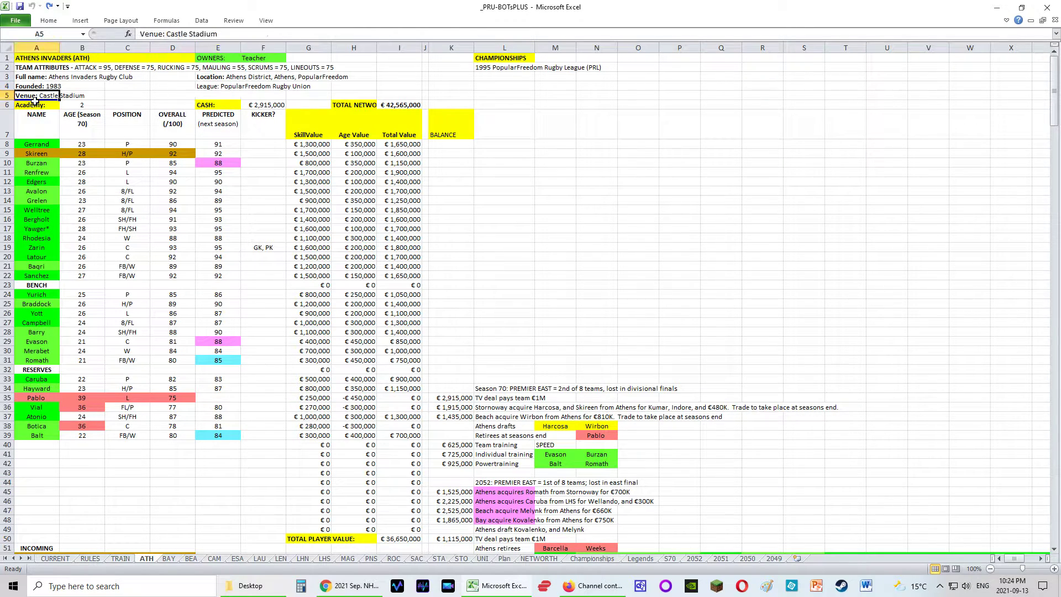
pyautogui.click(91, 106)
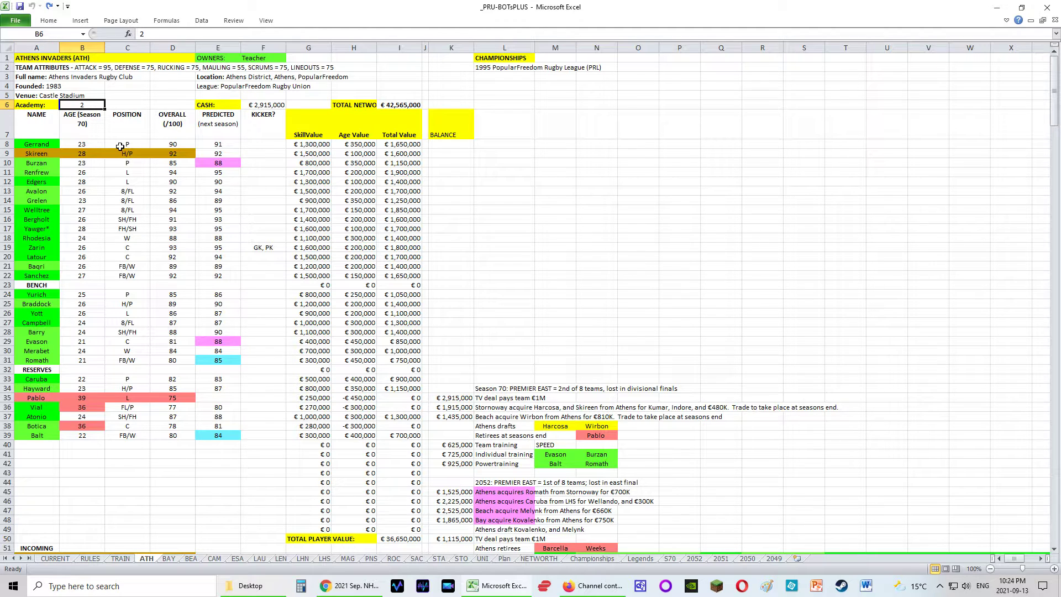
pyautogui.click(121, 559)
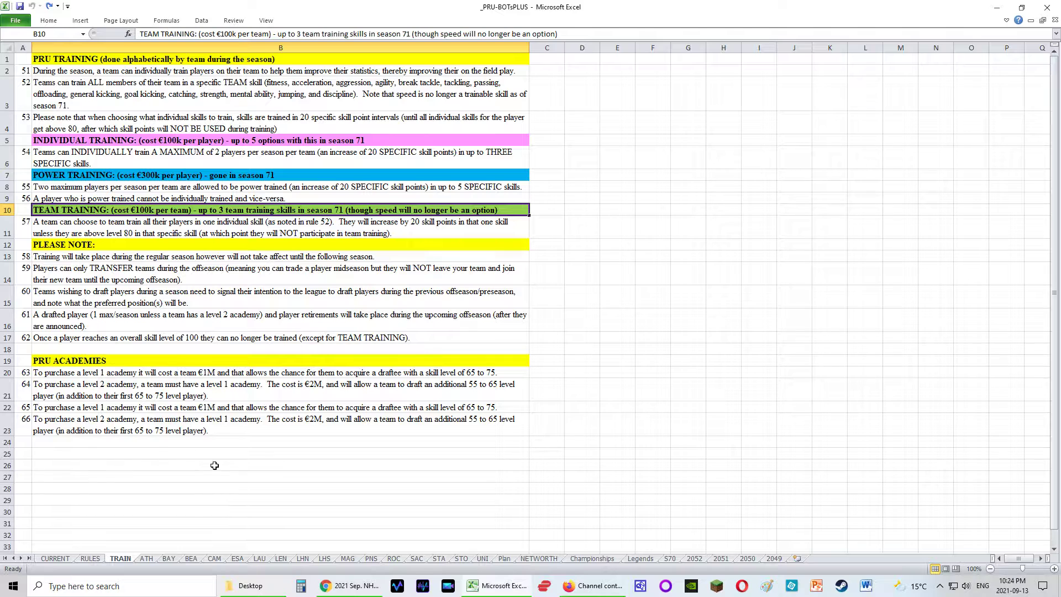
pyautogui.click(147, 559)
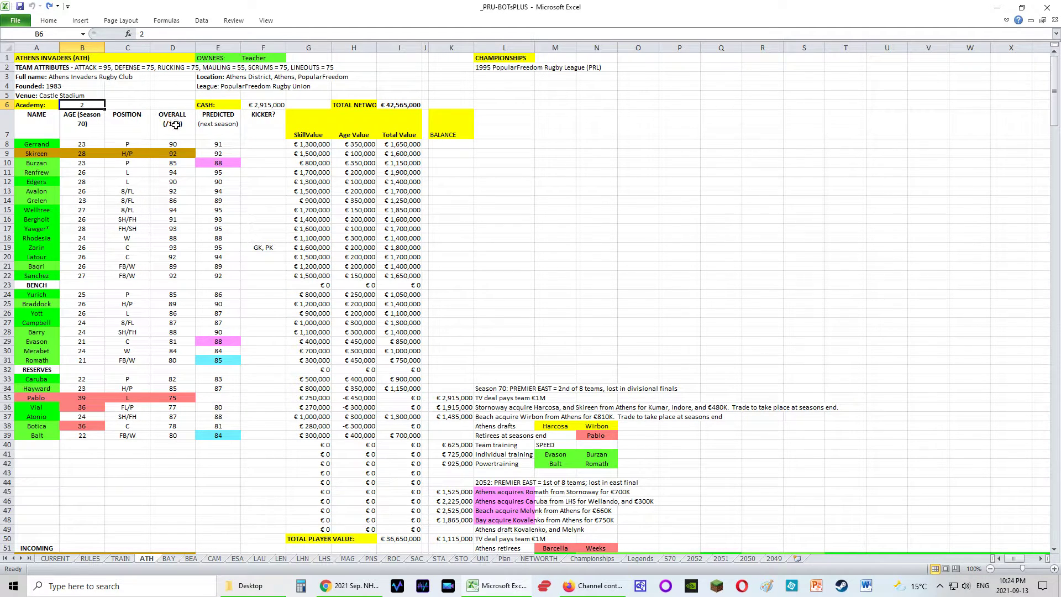
# Examine the total net worth formula in I6 and its components: total player value in I50, cash in F6 and academy level in B6.
pyautogui.click(406, 106)
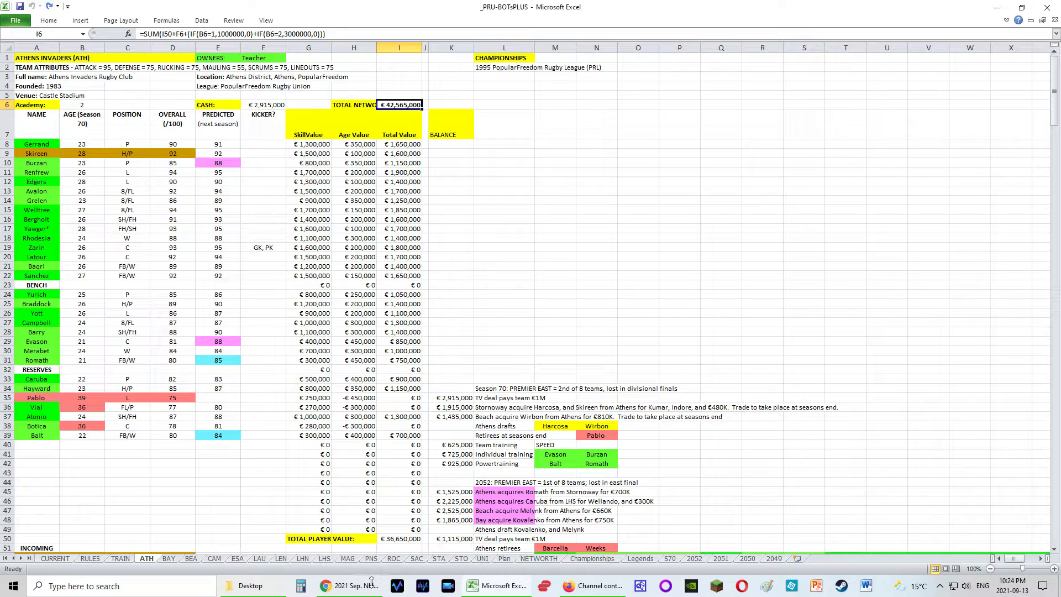
pyautogui.click(415, 543)
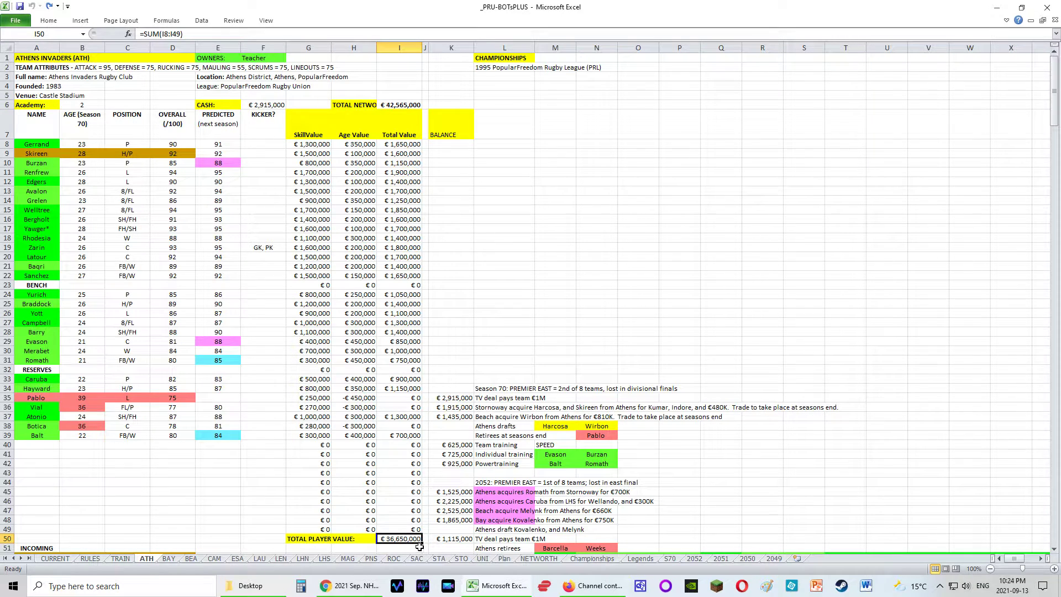
pyautogui.click(279, 108)
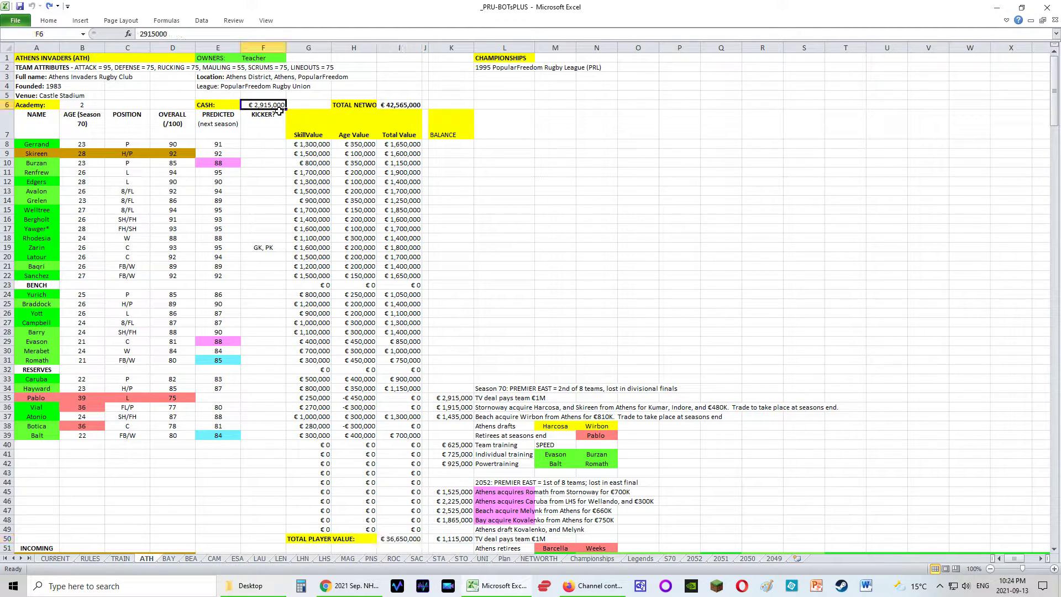
pyautogui.click(97, 110)
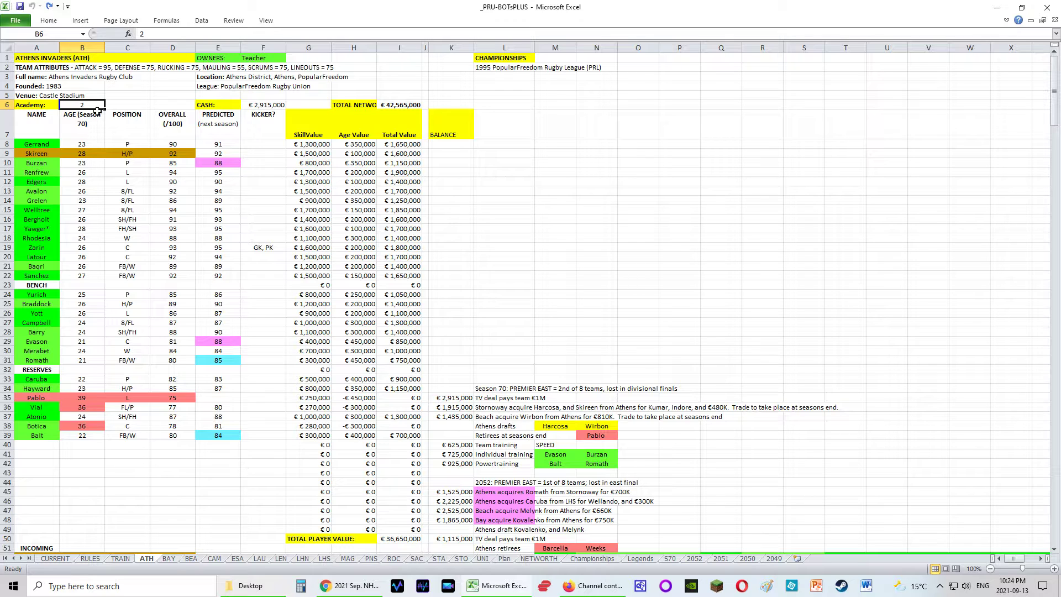
# Review the LHN sheet's player values, including the total value formula in I22, and compare them with the ESA sheet.
pyautogui.click(303, 558)
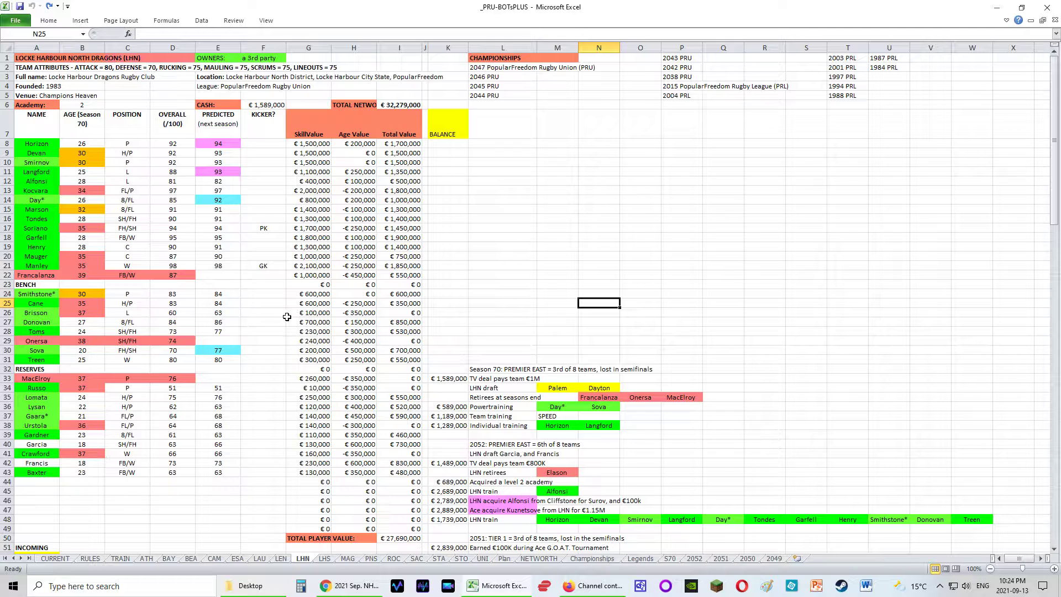
pyautogui.click(407, 276)
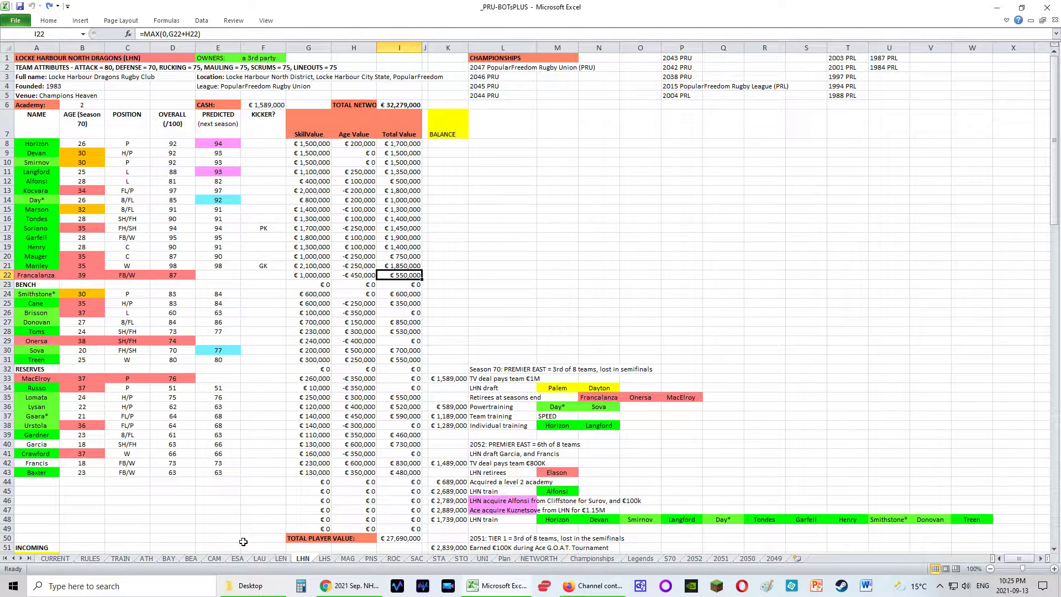
pyautogui.click(238, 558)
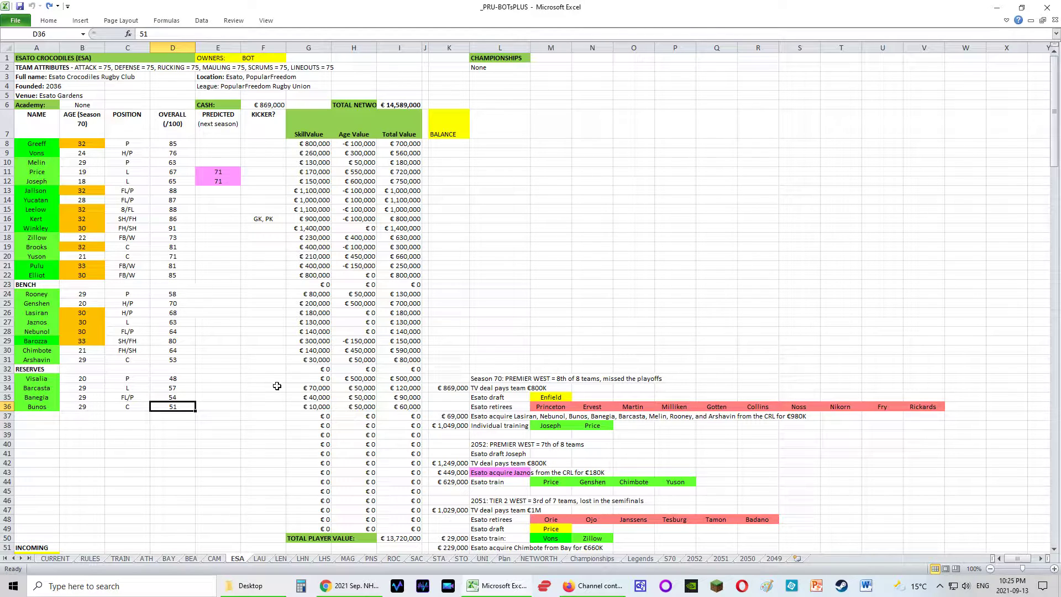
# Return to the ATH sheet and inspect the first roster player's name in A8 and position in C8.
pyautogui.click(147, 558)
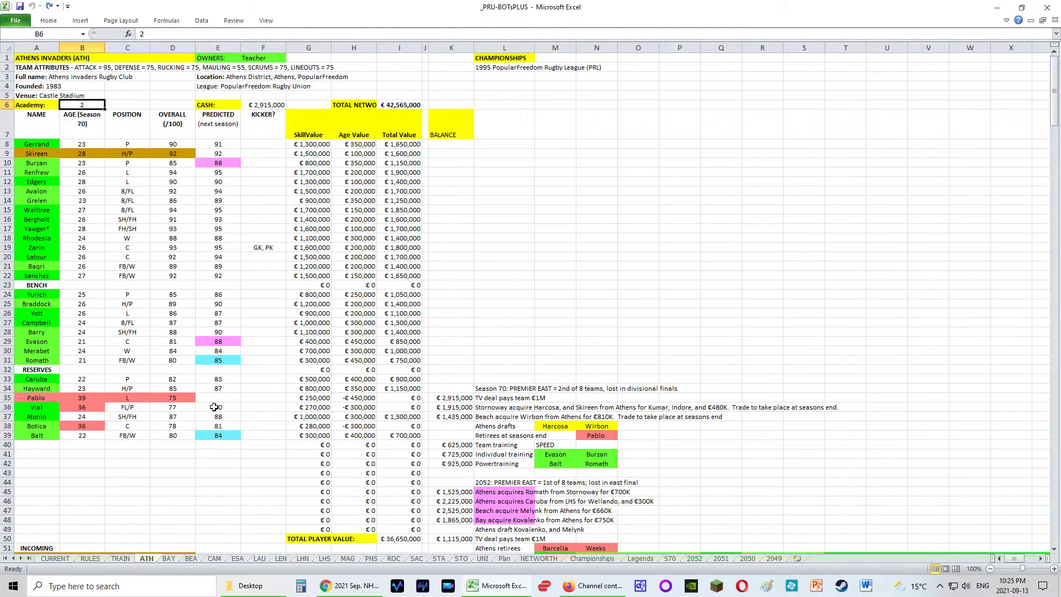
pyautogui.click(53, 147)
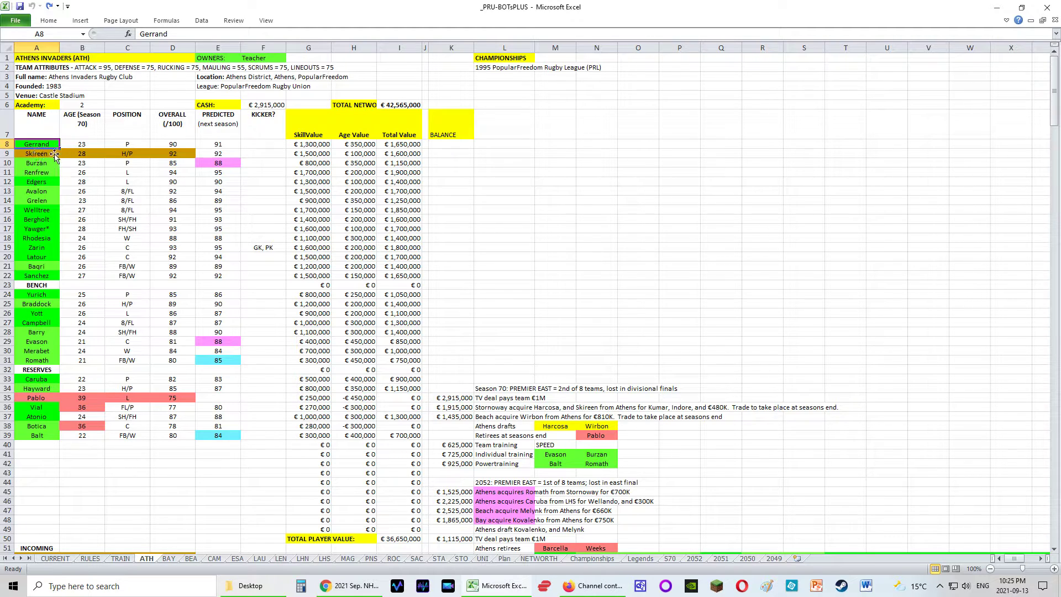
pyautogui.click(142, 145)
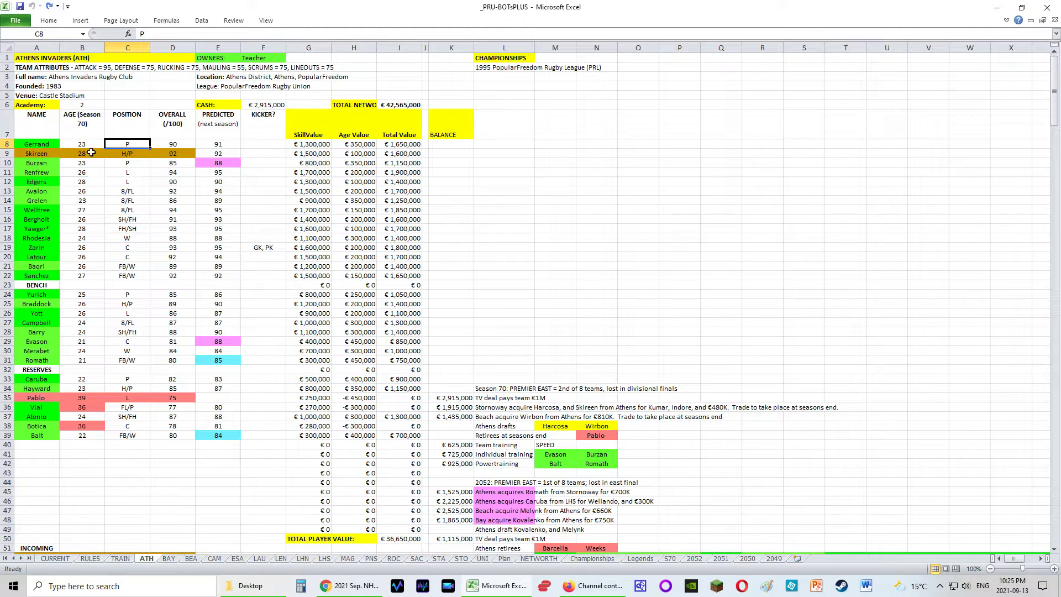
# Examine the first roster player's age, overall rating and value formulas in row 8, consulting the player valuation rules on the RULES sheet.
pyautogui.click(91, 147)
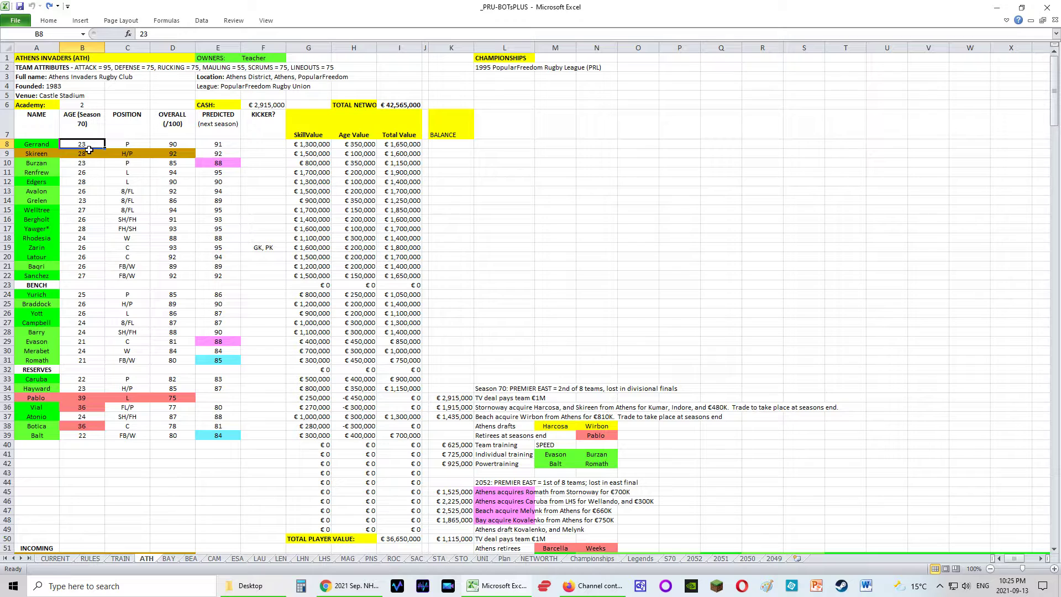
pyautogui.click(363, 146)
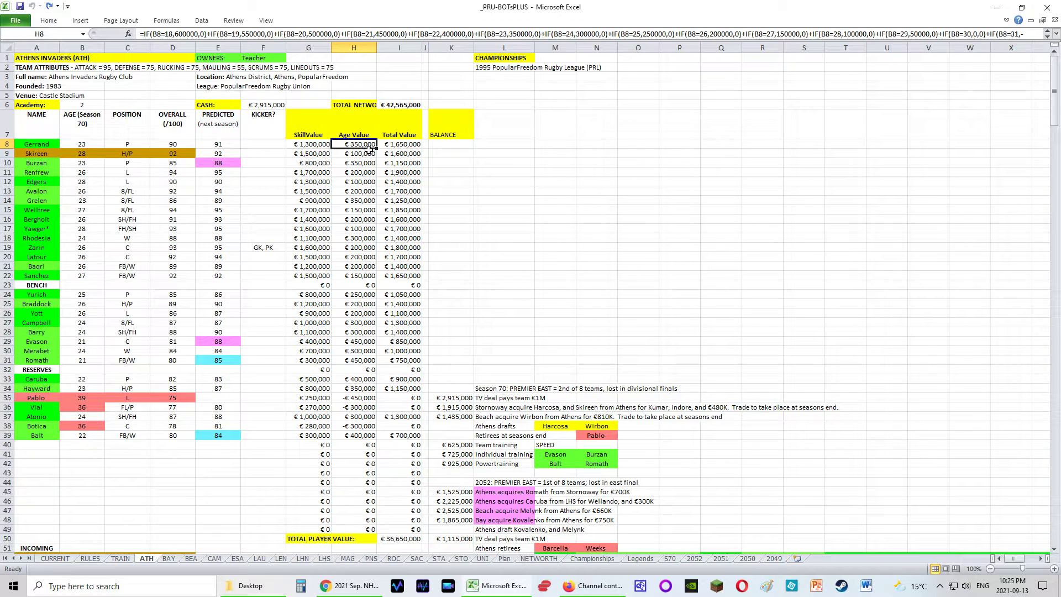
pyautogui.click(185, 146)
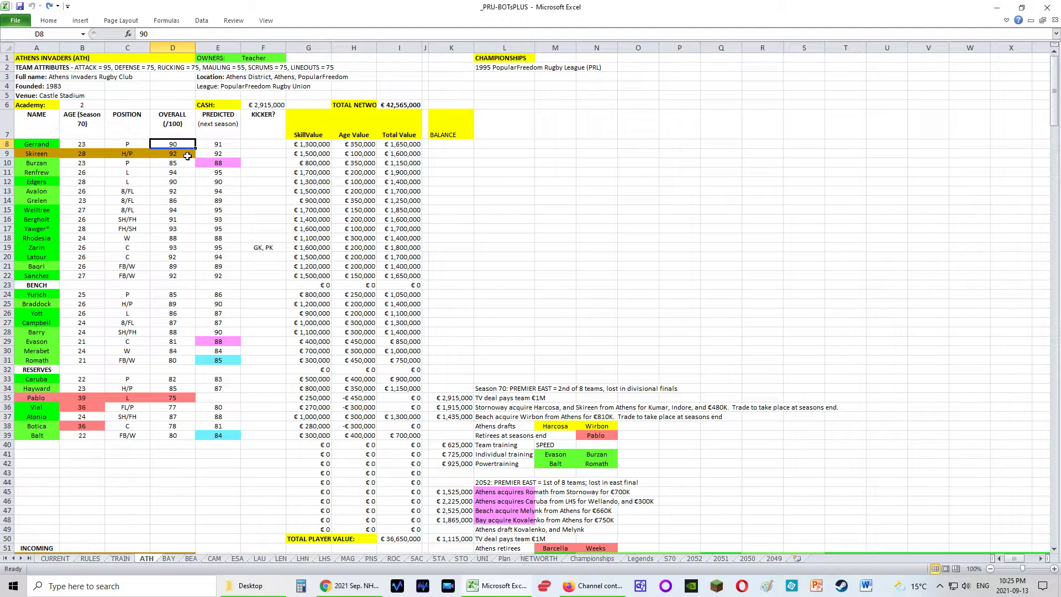
pyautogui.click(94, 560)
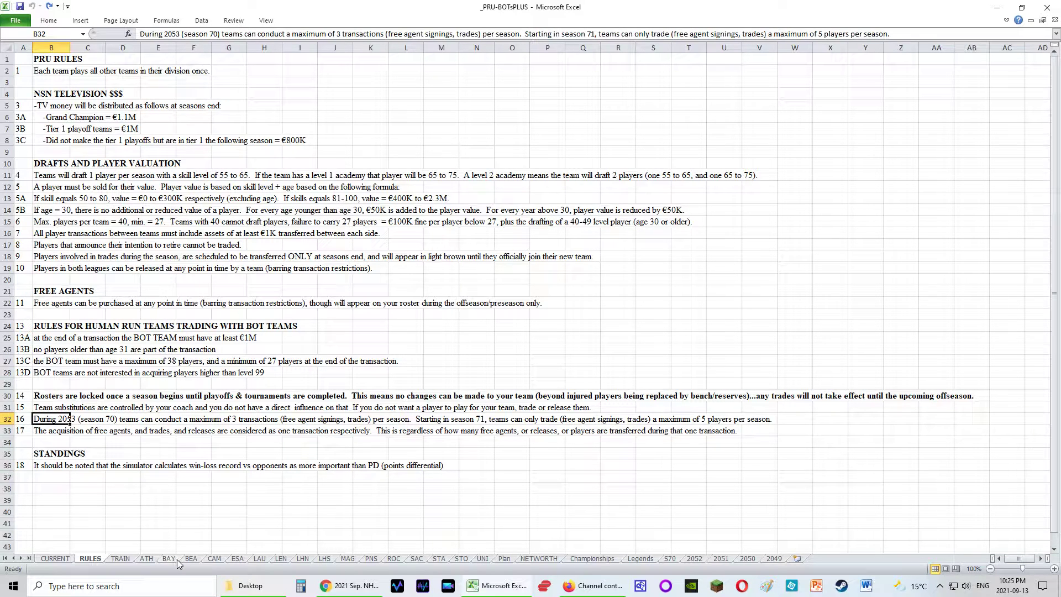
pyautogui.click(146, 559)
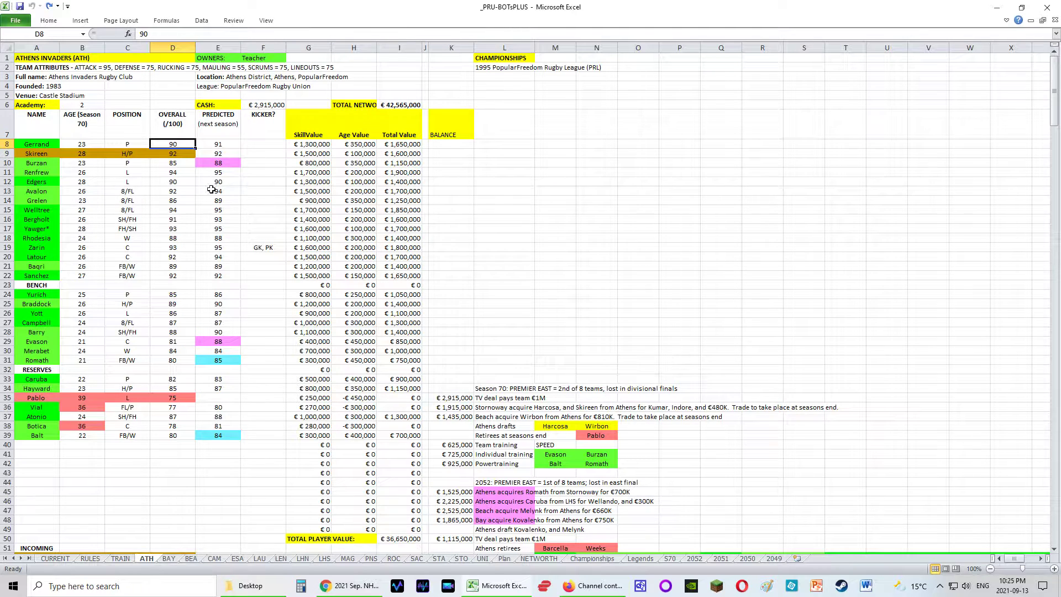
pyautogui.click(308, 146)
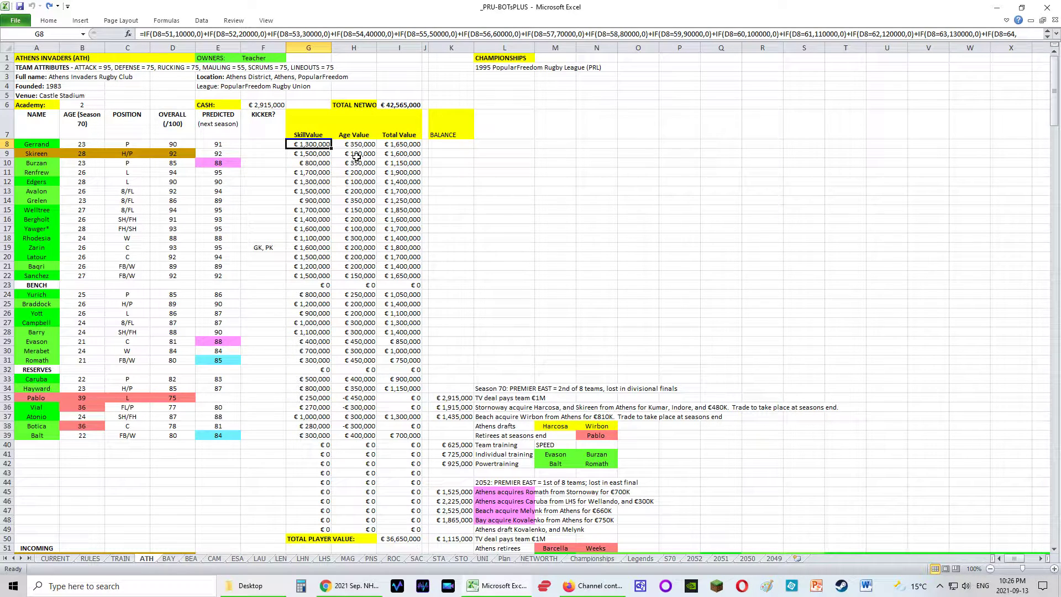
pyautogui.click(402, 147)
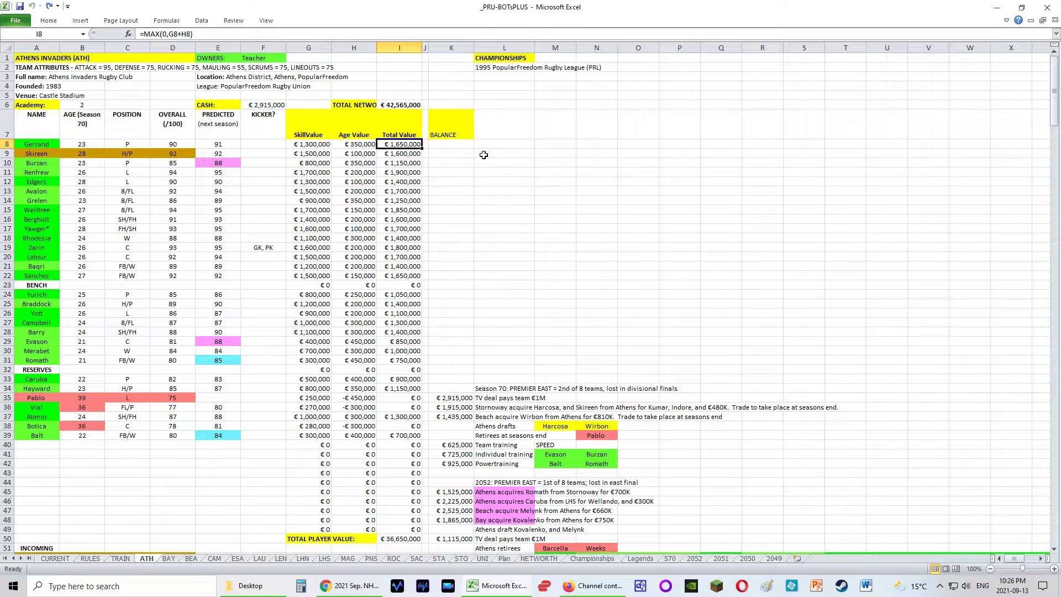
# Inspect the first player's name in A8, the brown-highlighted player in A9:D9, and the related Stornoway trade note in L36.
pyautogui.click(44, 146)
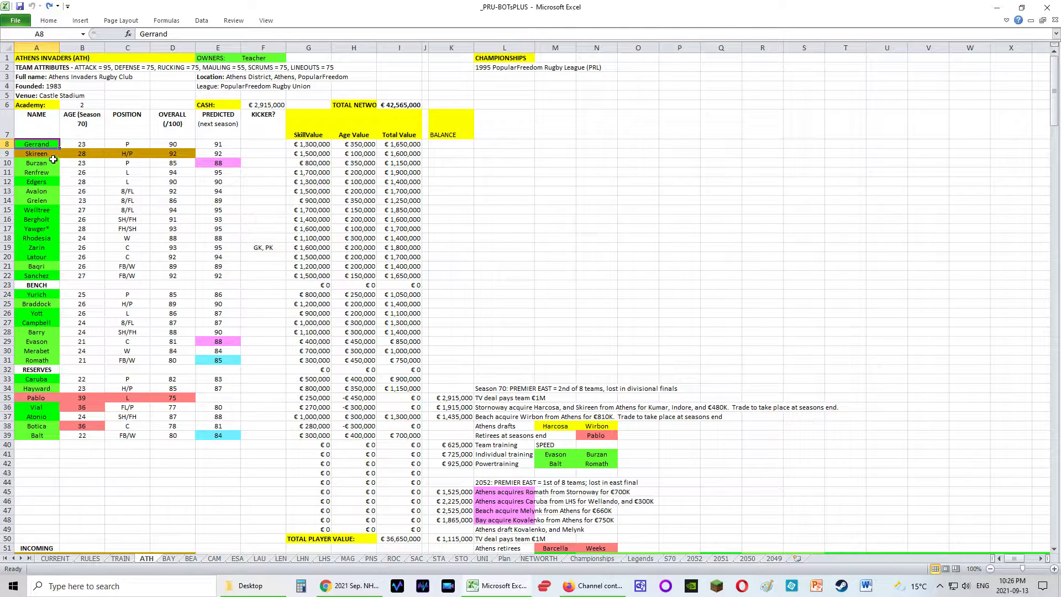
pyautogui.moveTo(52, 157); pyautogui.dragTo(171, 157)
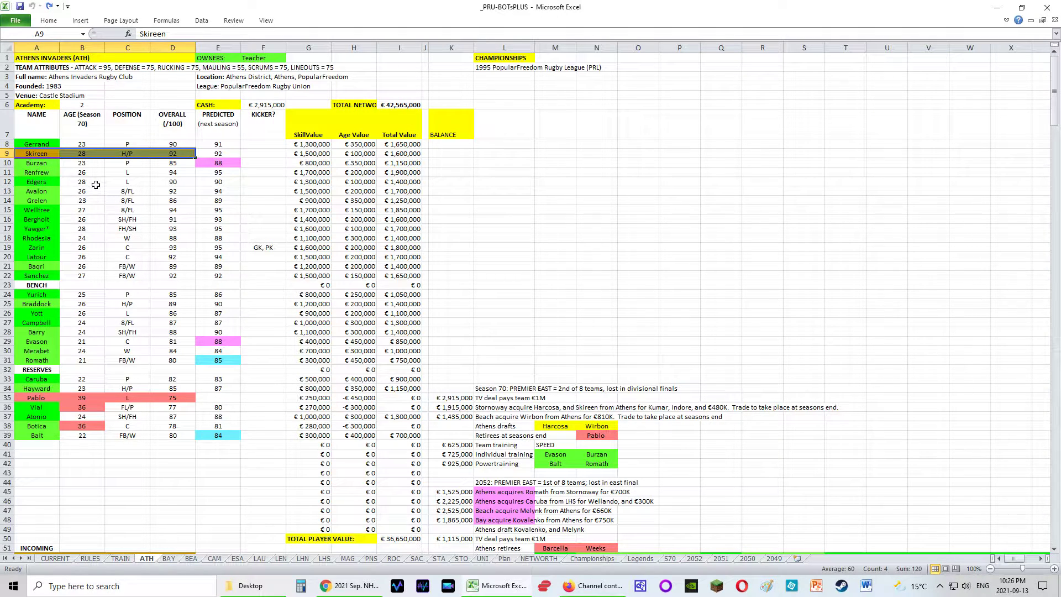
pyautogui.click(499, 409)
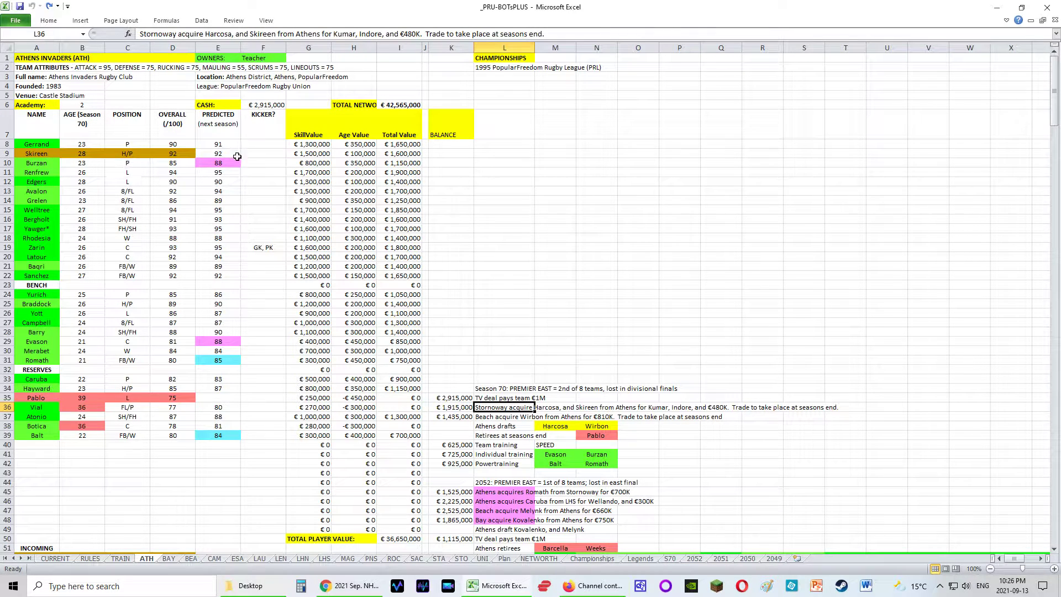
# Review the predicted next-season ratings in E8:E39, checking the coloured training cells E10, E29, E31 and E39.
pyautogui.moveTo(228, 145); pyautogui.dragTo(229, 437)
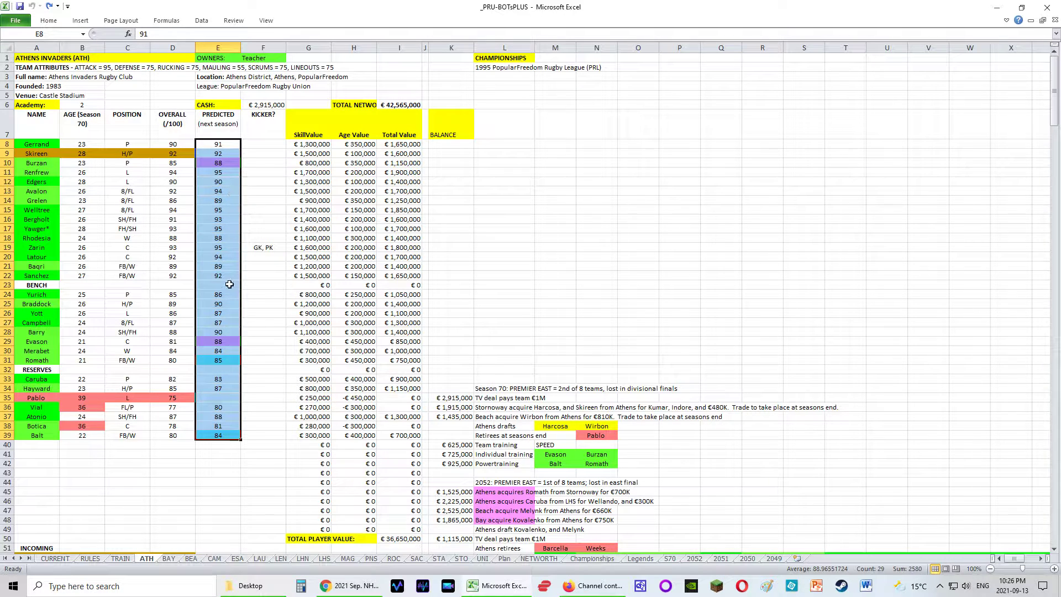
pyautogui.click(224, 163)
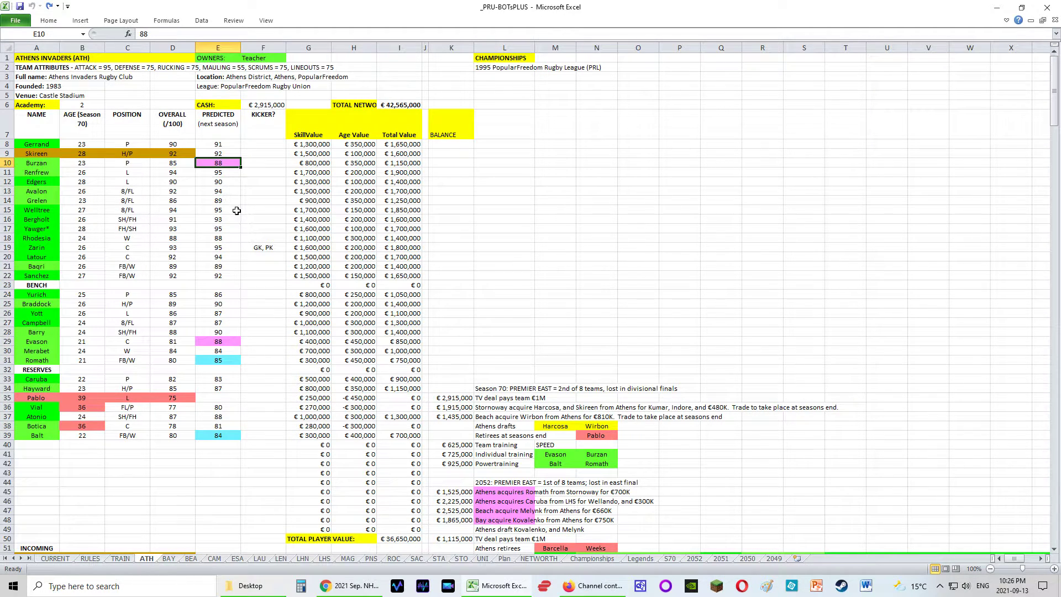
pyautogui.click(234, 342)
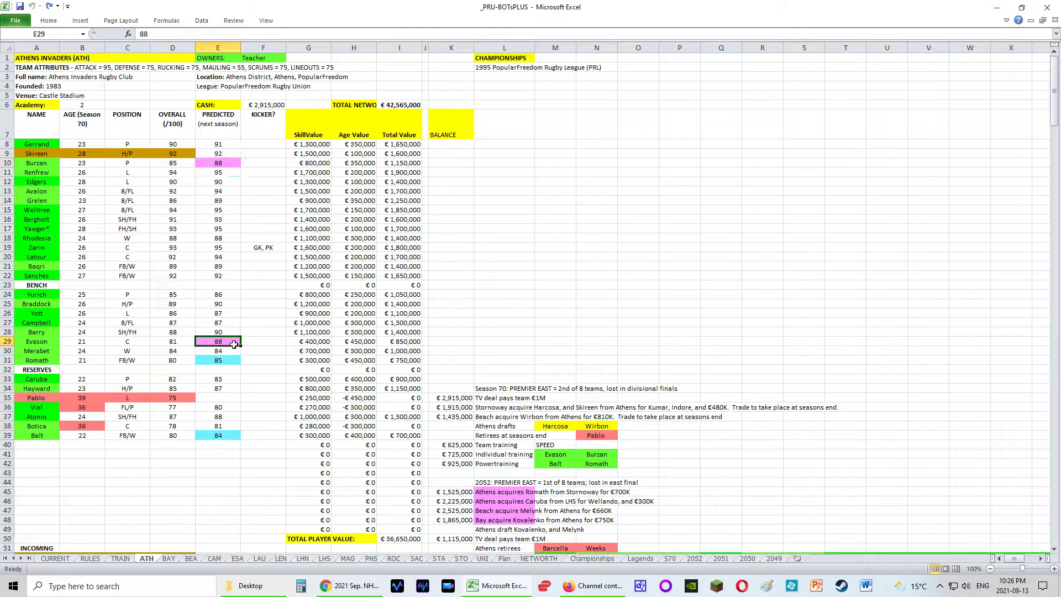
pyautogui.click(228, 362)
pyautogui.click(233, 437)
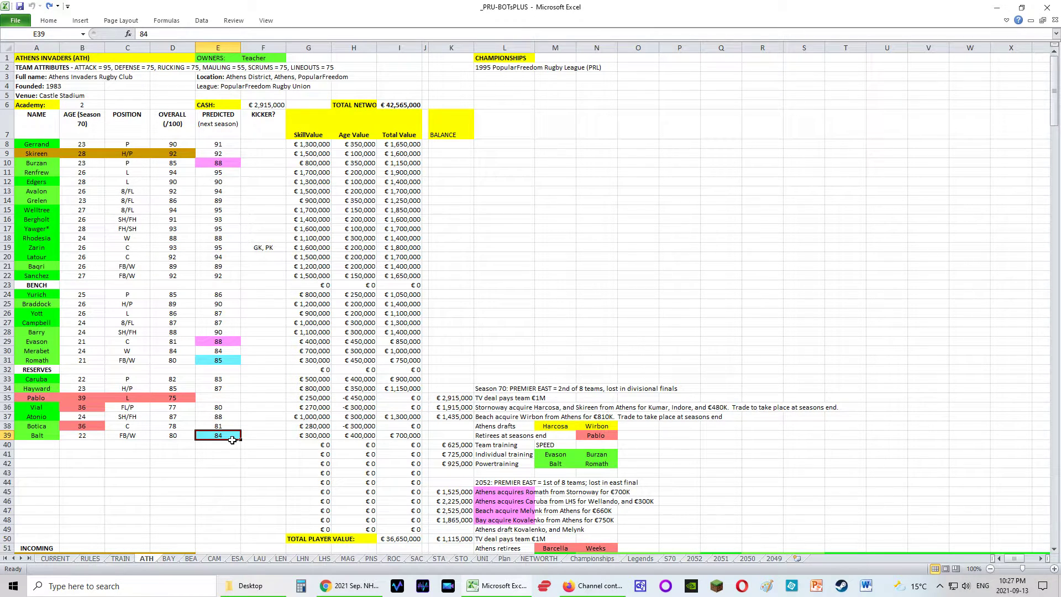
# Inspect the red-highlighted reserve player in A35:D35 and the red-marked ages in B36 and B38.
pyautogui.moveTo(39, 397); pyautogui.dragTo(165, 401)
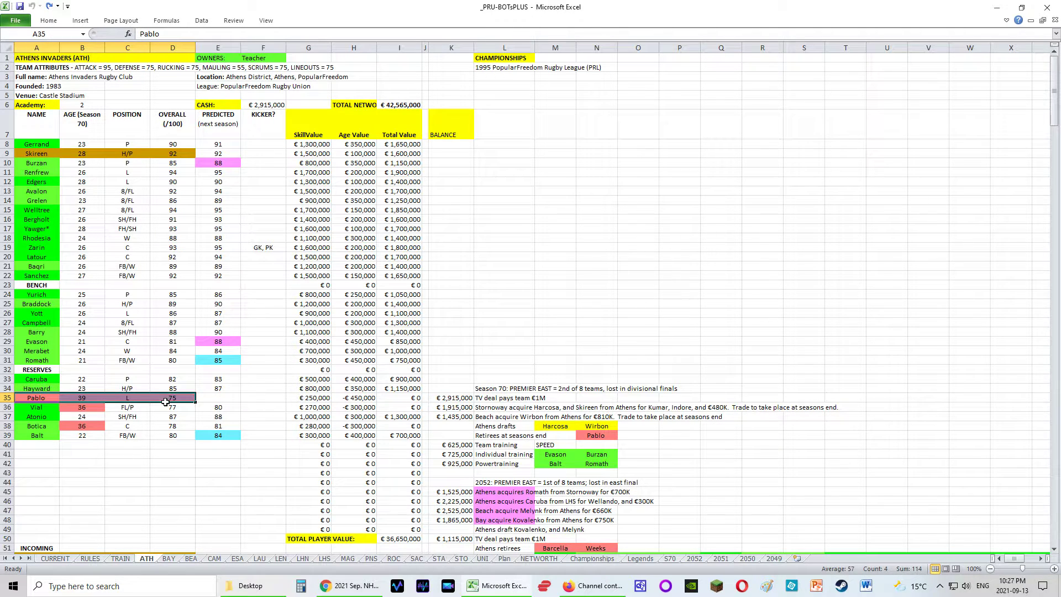
pyautogui.click(93, 409)
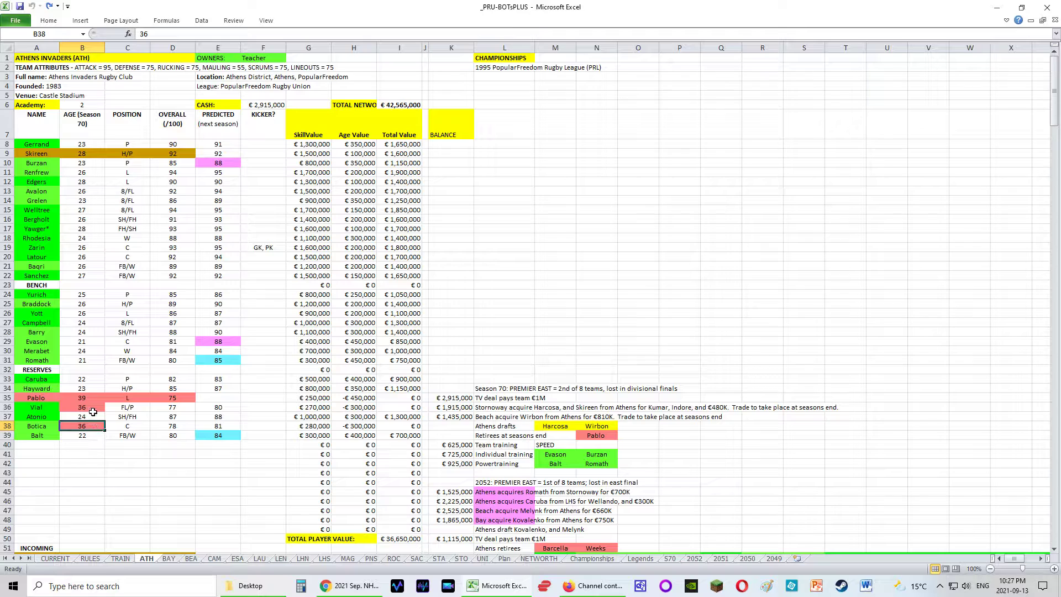
pyautogui.click(94, 409)
pyautogui.click(98, 436)
pyautogui.click(93, 429)
# Review the incoming players, covering the brown-highlighted pair in rows 52 and 53 and the pair in A54:E55.
pyautogui.scroll(-4, 92, 430)
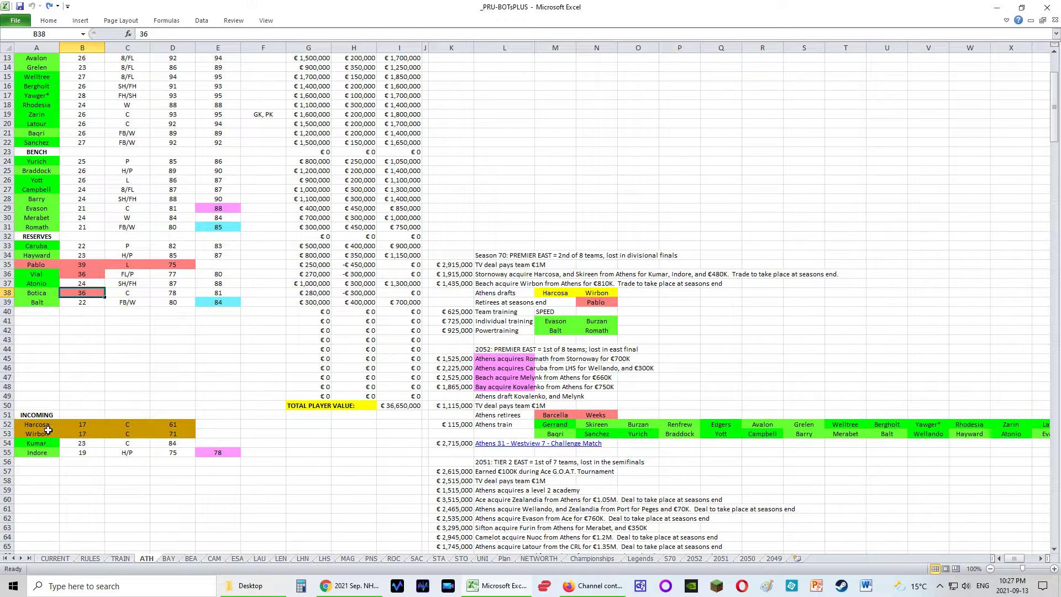
pyautogui.moveTo(49, 429); pyautogui.dragTo(100, 439)
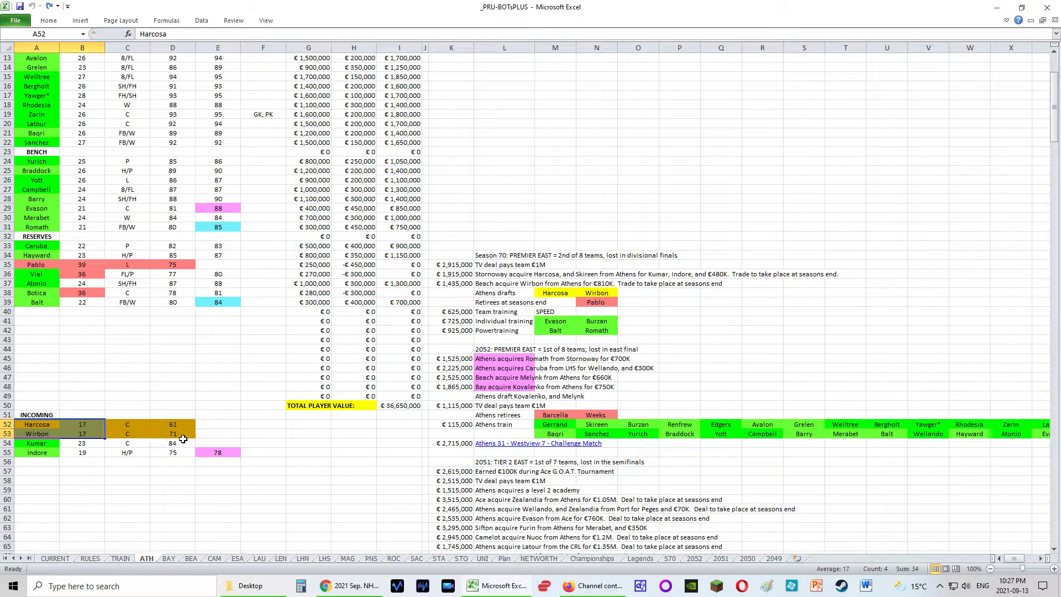
pyautogui.click(237, 425)
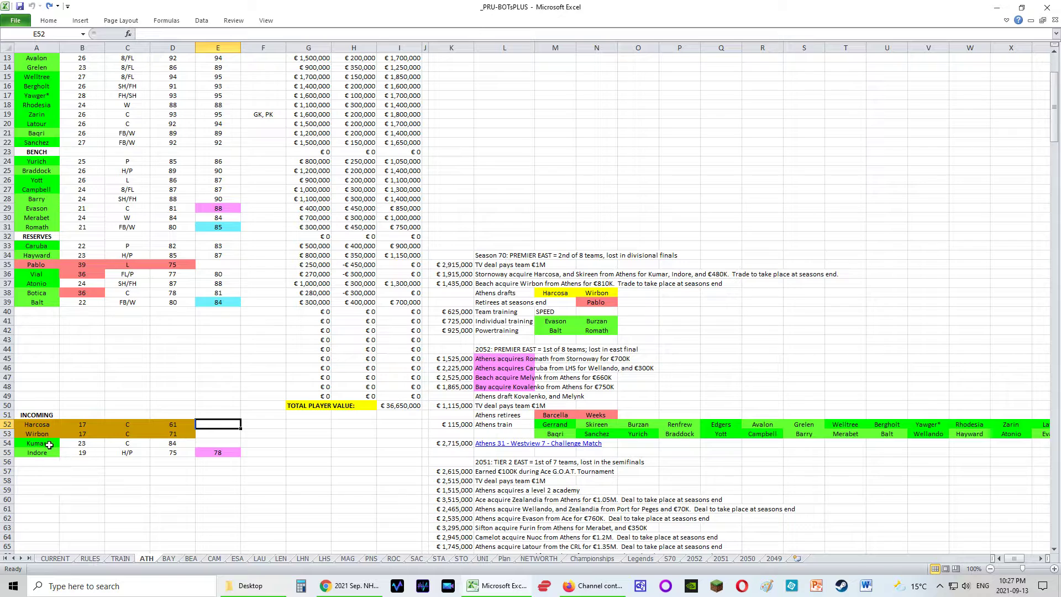
pyautogui.moveTo(49, 444); pyautogui.dragTo(219, 452)
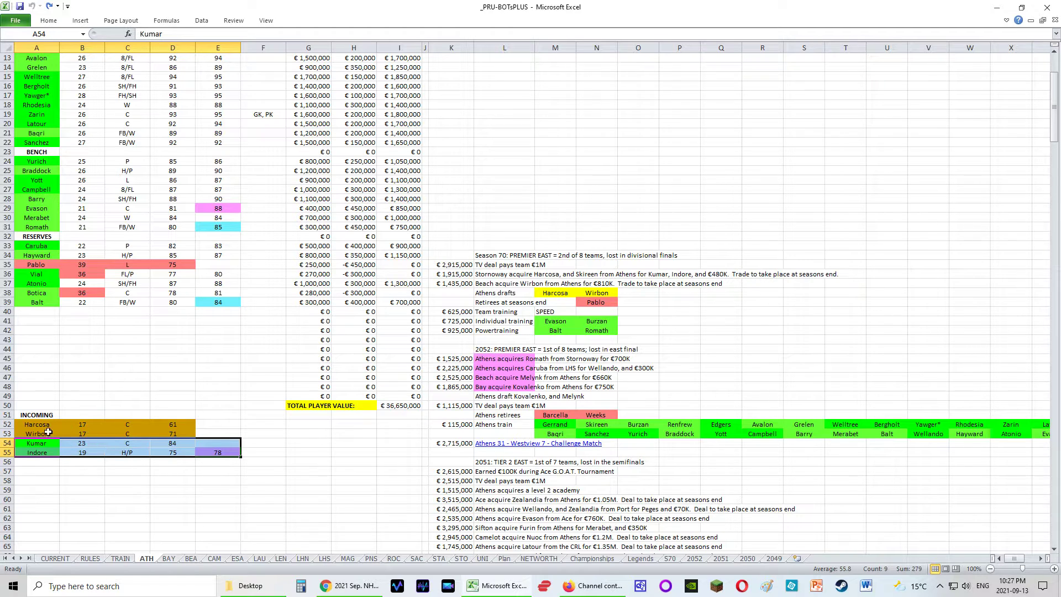
# Inspect the Season 70 draft picks in M38:N38, the retiree in N39 and the training entries in M41:N42.
pyautogui.moveTo(560, 297); pyautogui.dragTo(606, 299)
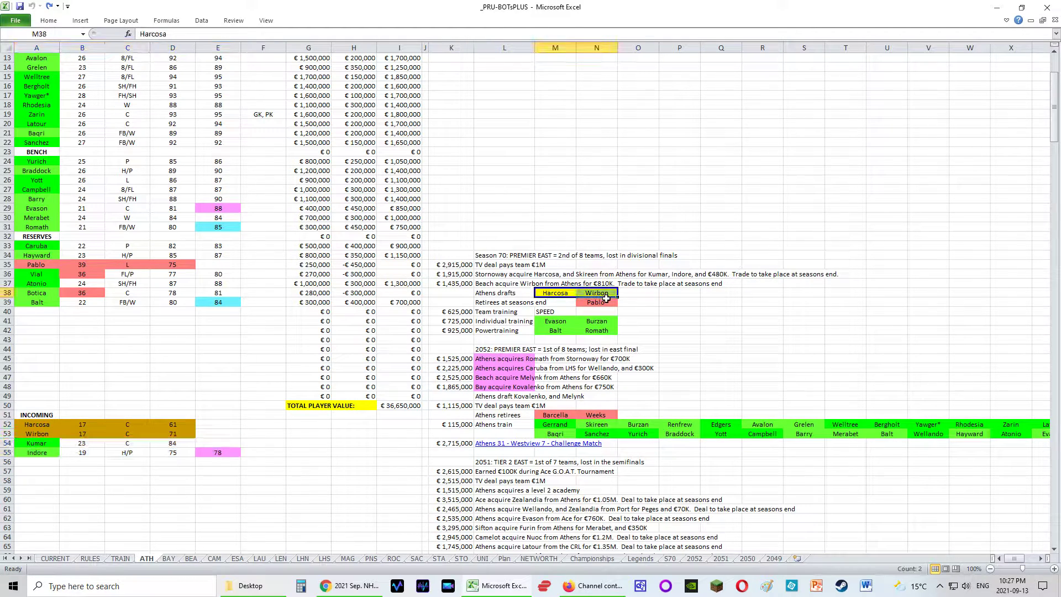
pyautogui.click(611, 305)
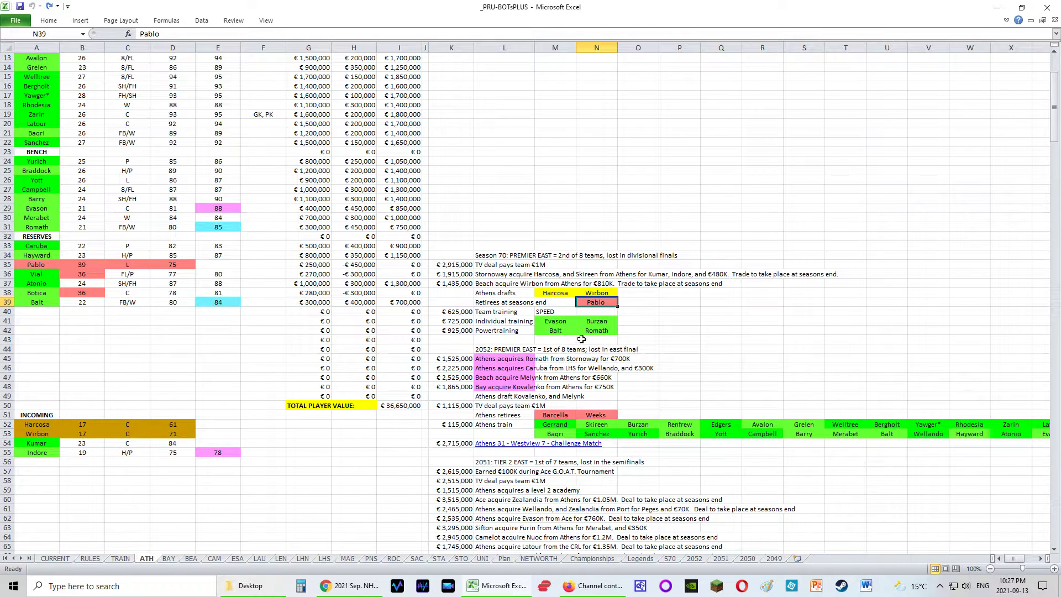
pyautogui.moveTo(559, 323); pyautogui.dragTo(604, 331)
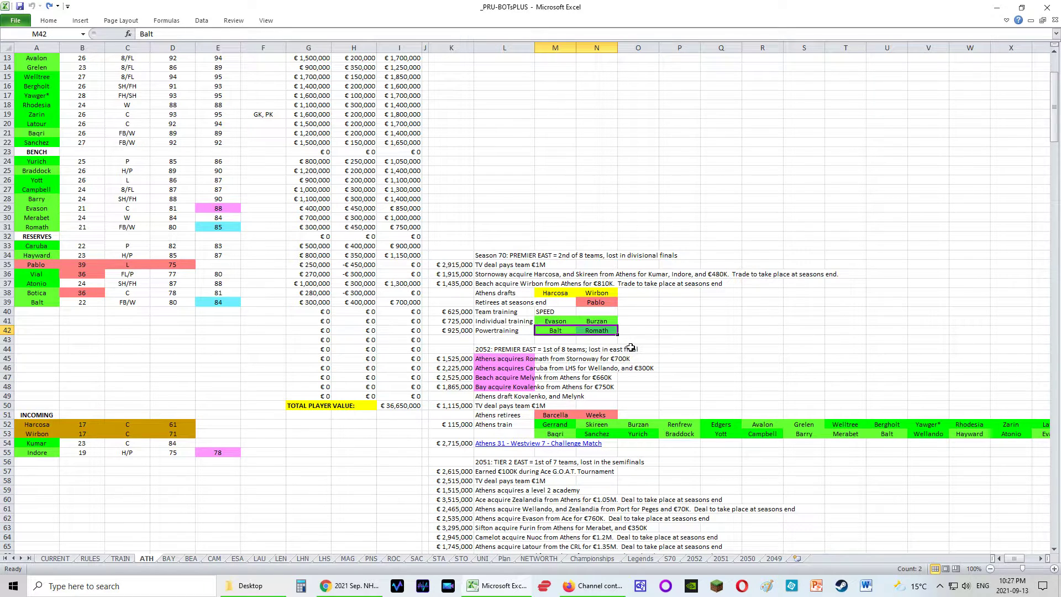
# Read through the ATH sheet's season-by-season transaction history back to 2047, and return to the roster.
pyautogui.scroll(4, 531, 344)
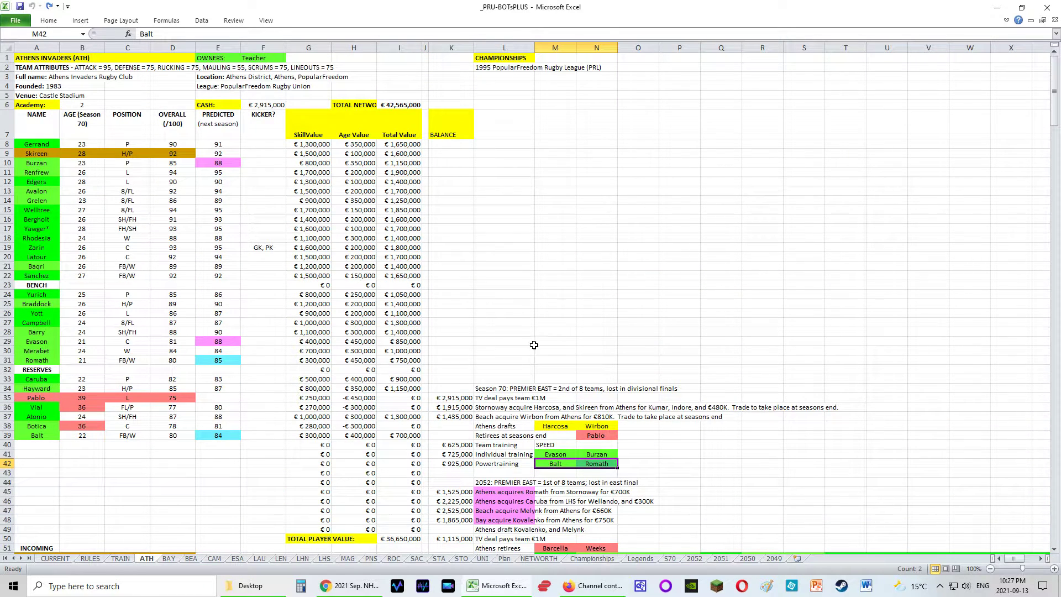
pyautogui.scroll(-3, 513, 361)
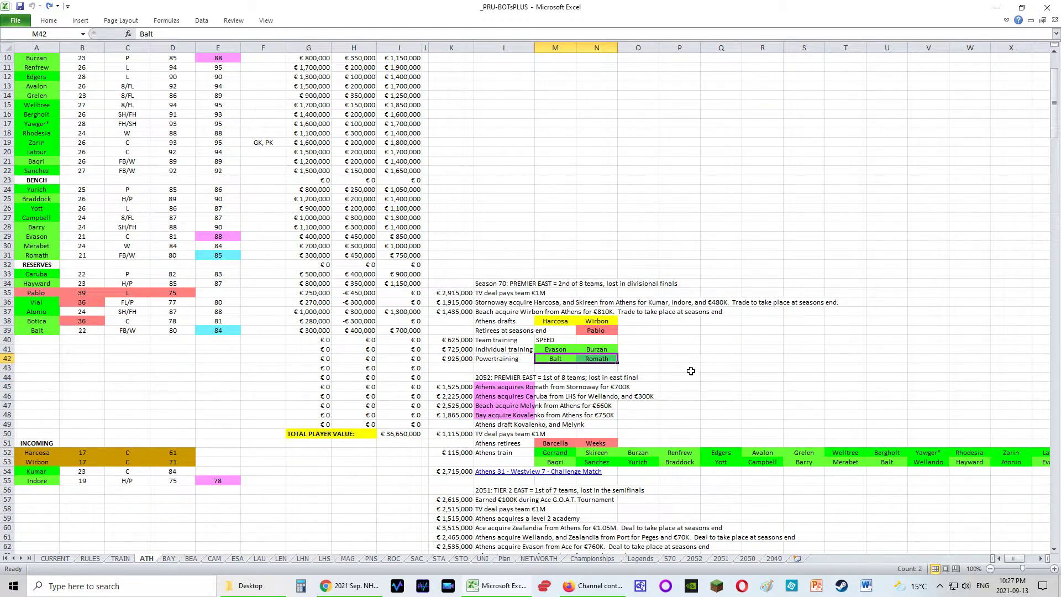
pyautogui.scroll(-6, 669, 431)
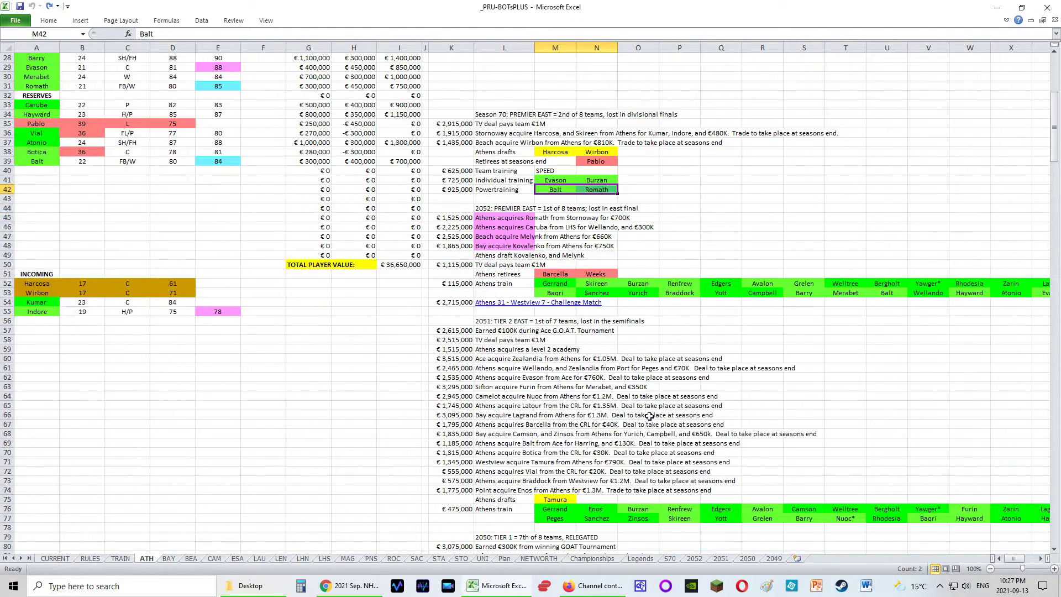
pyautogui.scroll(-20, 649, 415)
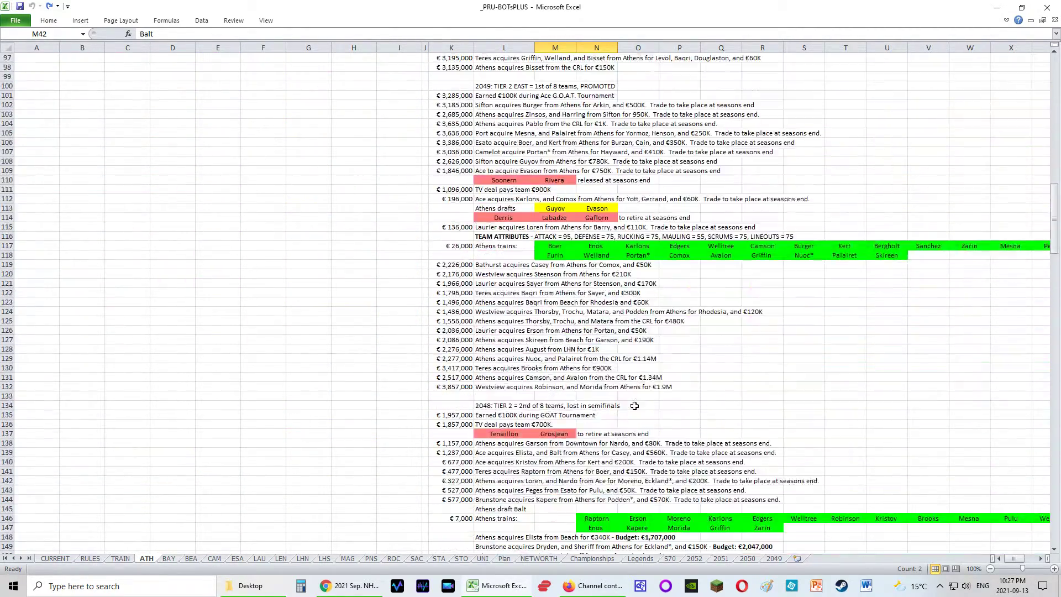
pyautogui.scroll(-4, 634, 406)
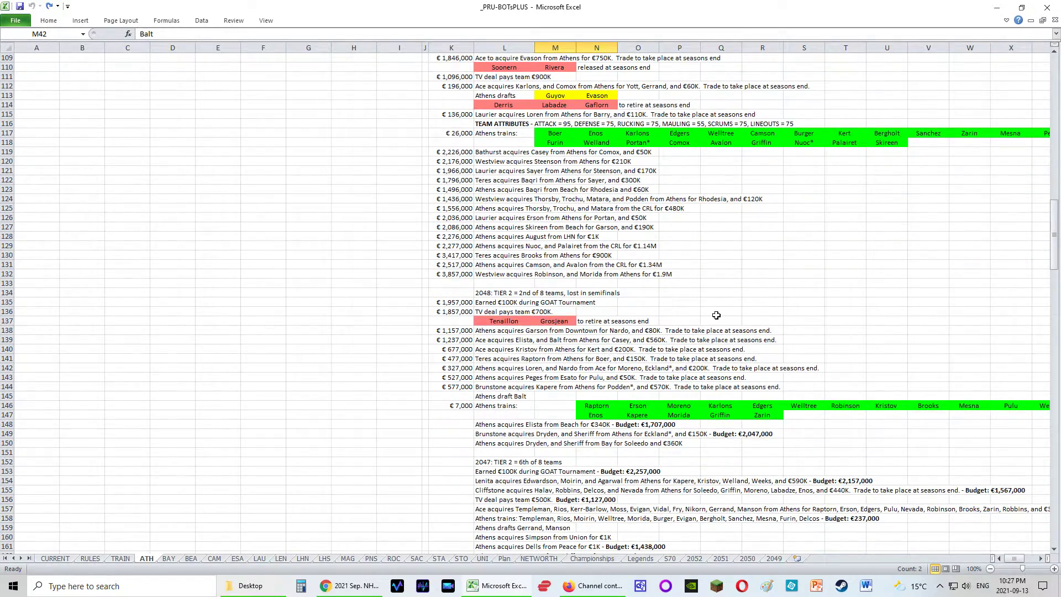
pyautogui.scroll(18, 716, 318)
pyautogui.scroll(18, 716, 330)
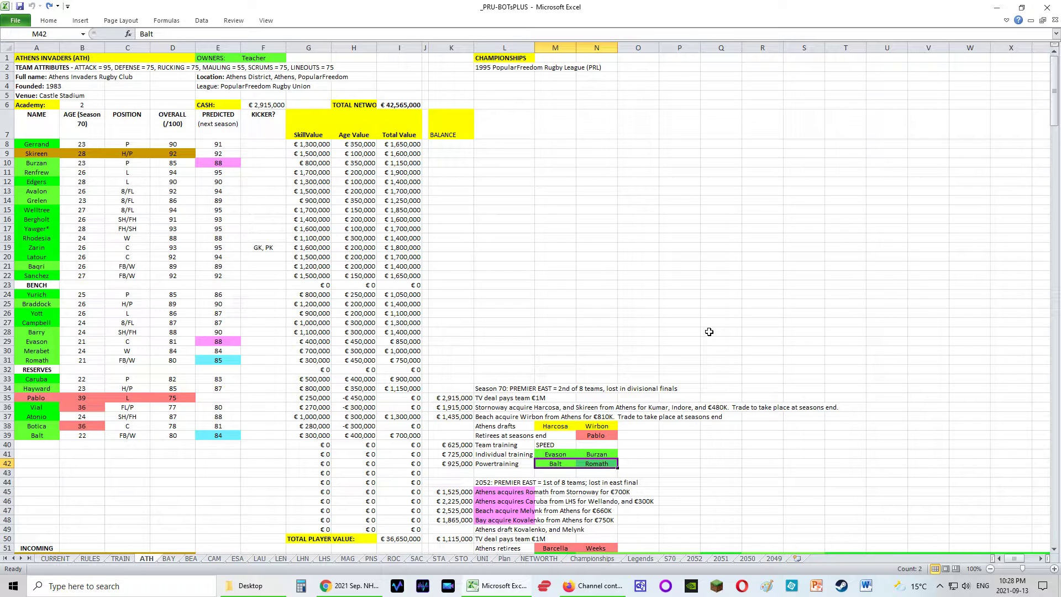
# Compare the Season 70 summary in L34 with Athens' standing in K14 and playoff results in K9 and K5 on the CURRENT sheet.
pyautogui.click(521, 390)
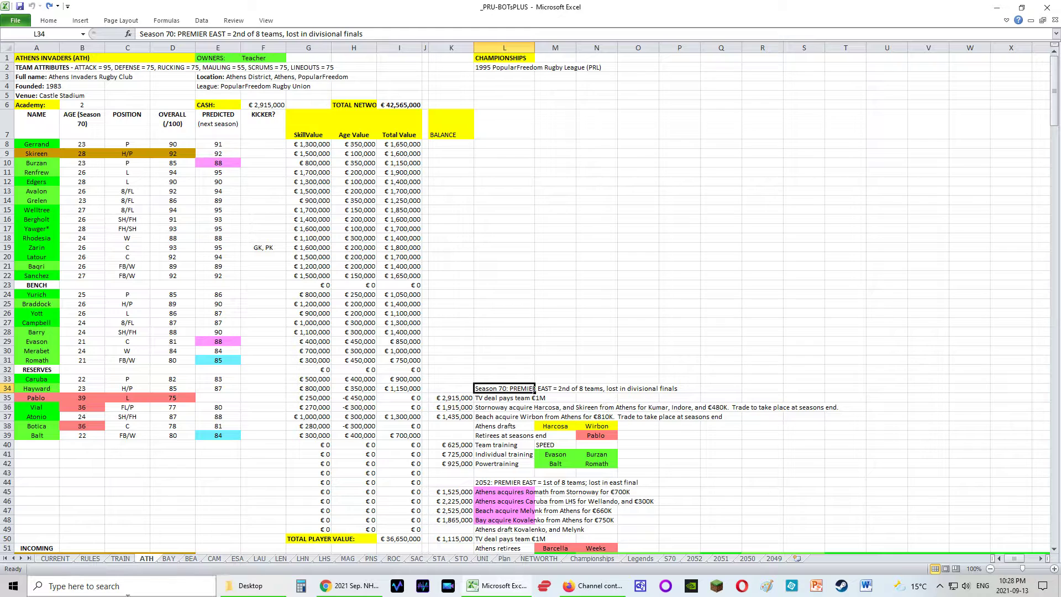
pyautogui.click(56, 559)
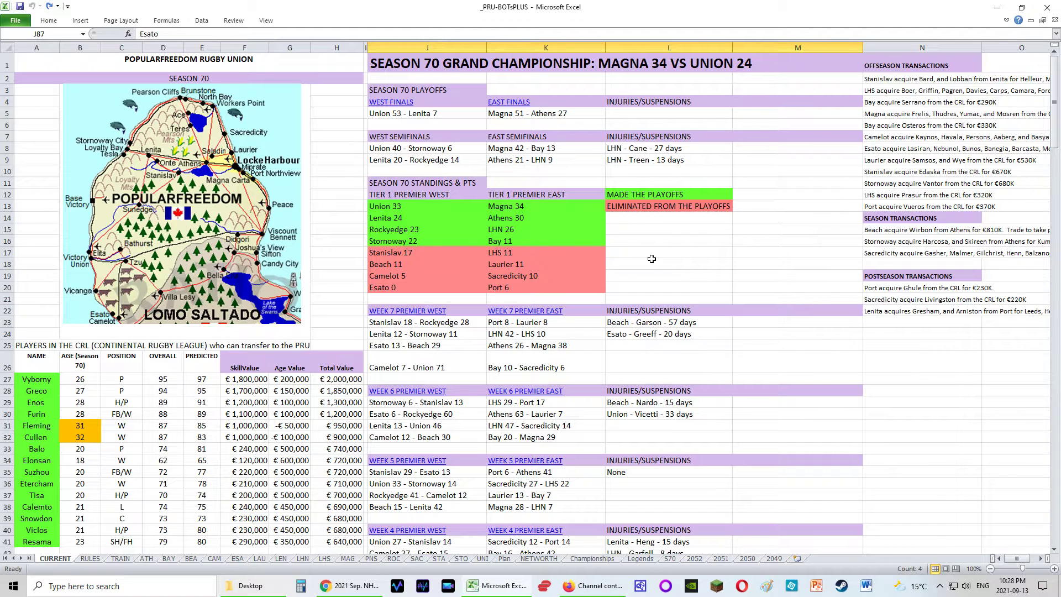
pyautogui.click(516, 223)
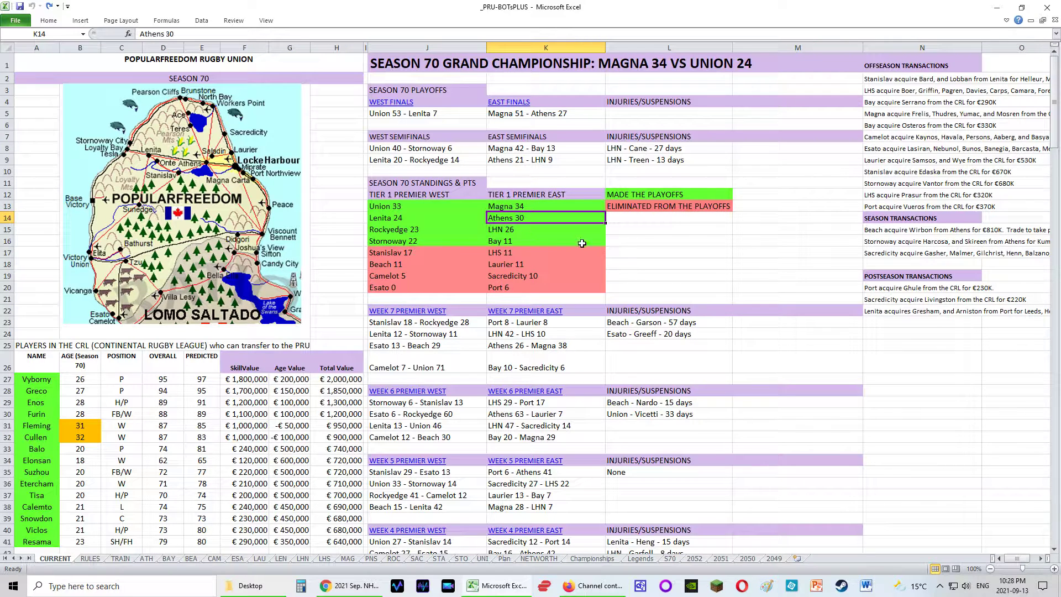
pyautogui.click(524, 163)
pyautogui.click(526, 115)
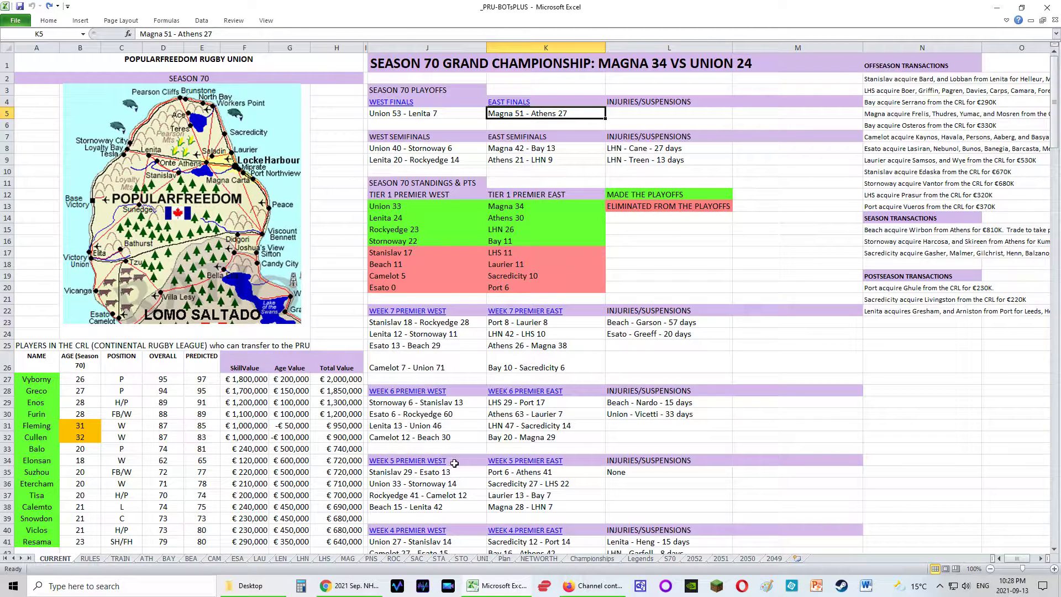
# Compare the TV deal entry in L35 on the ATH sheet with TV money rule 3B on RULES, and return to ATH.
pyautogui.click(147, 559)
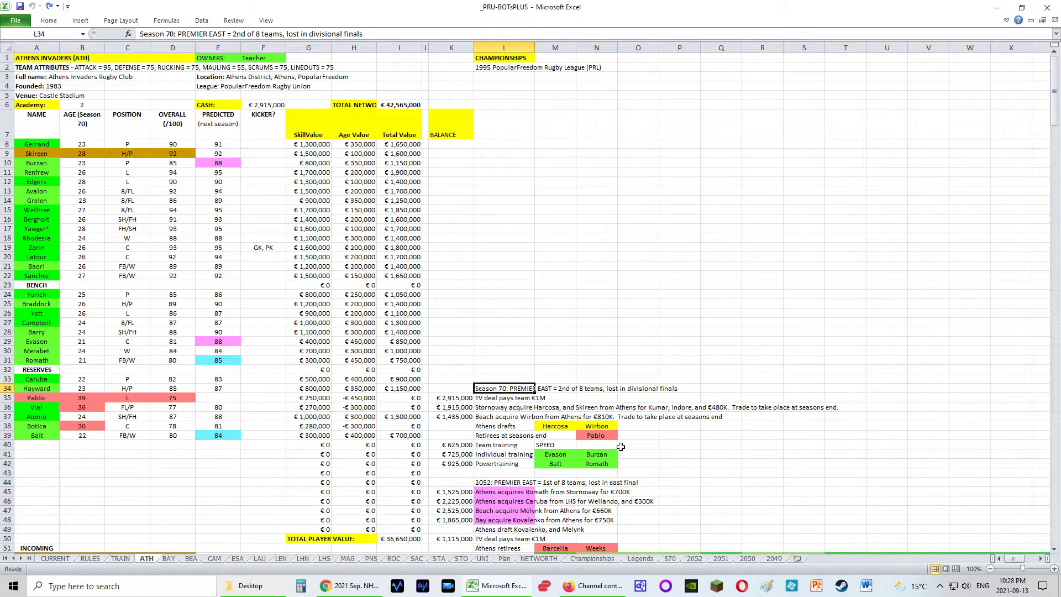
pyautogui.click(504, 401)
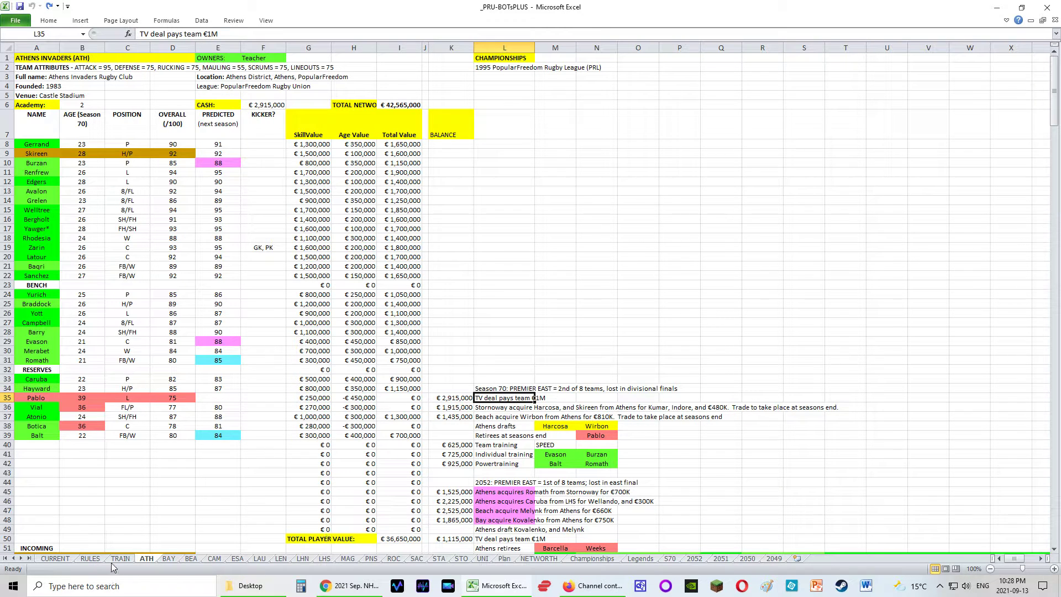
pyautogui.click(90, 558)
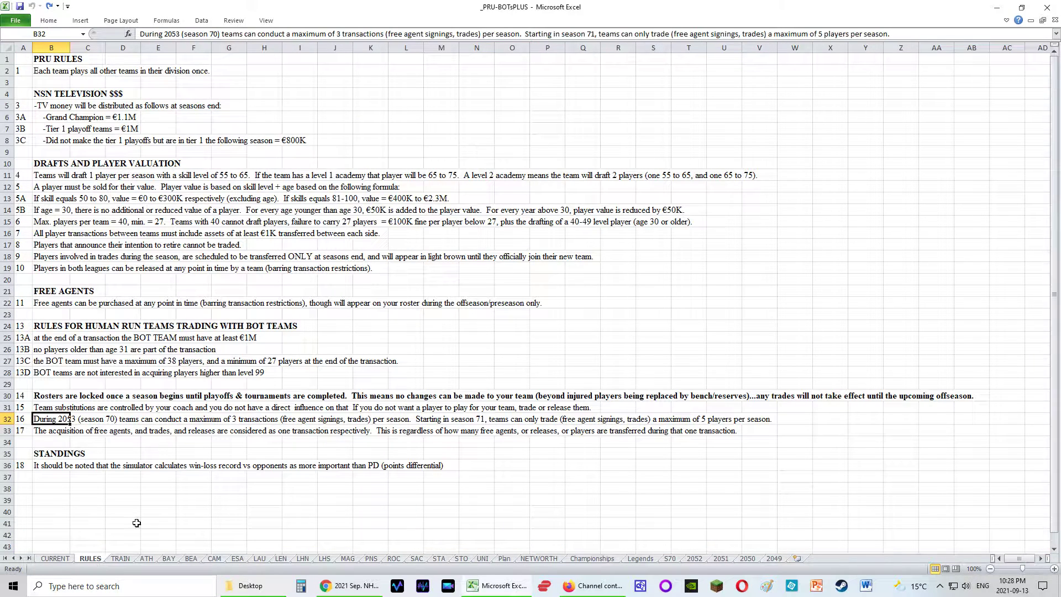
pyautogui.click(65, 130)
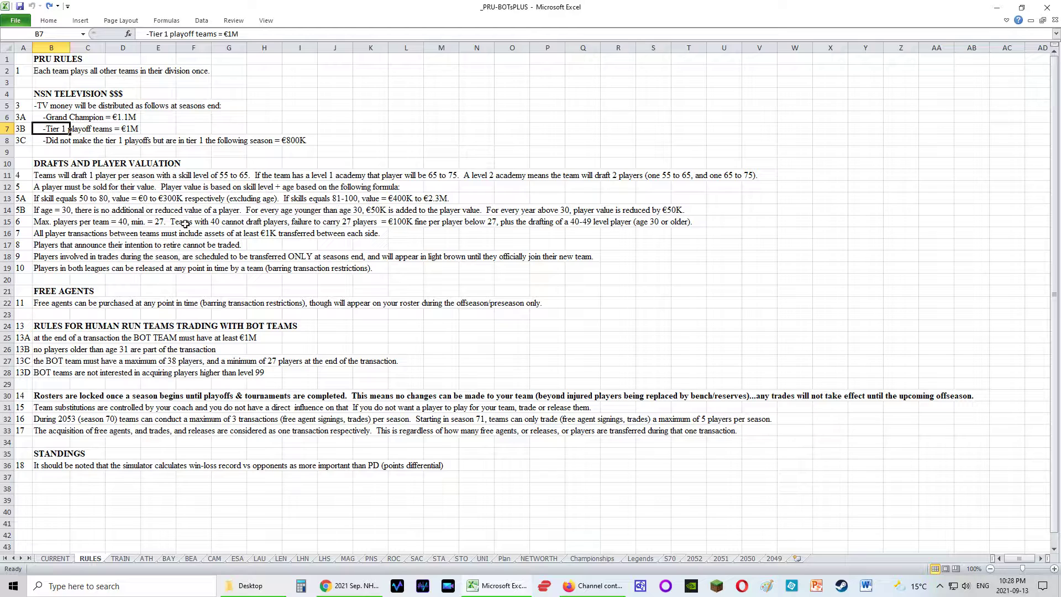
pyautogui.click(148, 558)
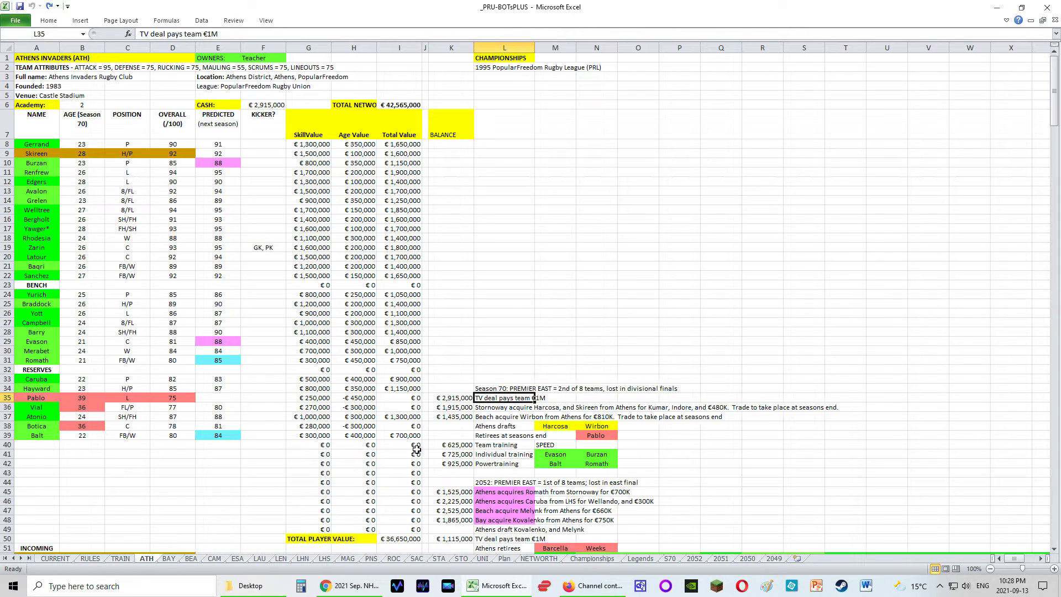
# Go through the Season 70 trades in L36:L37, the draft, retirement and training entries in L38:L40, and the earlier seasons below them.
pyautogui.moveTo(517, 410); pyautogui.dragTo(515, 418)
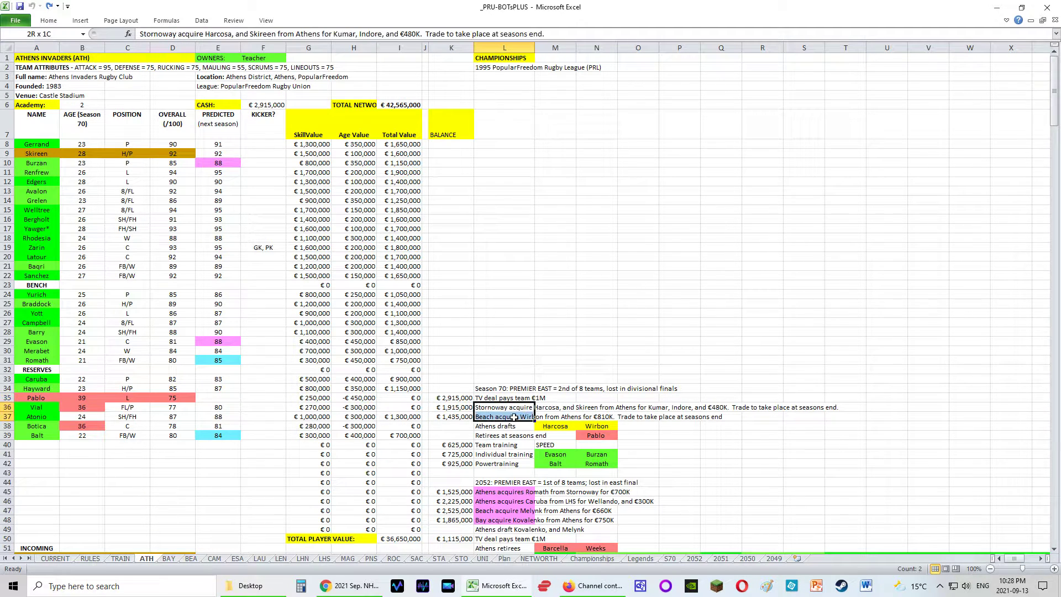
pyautogui.click(513, 429)
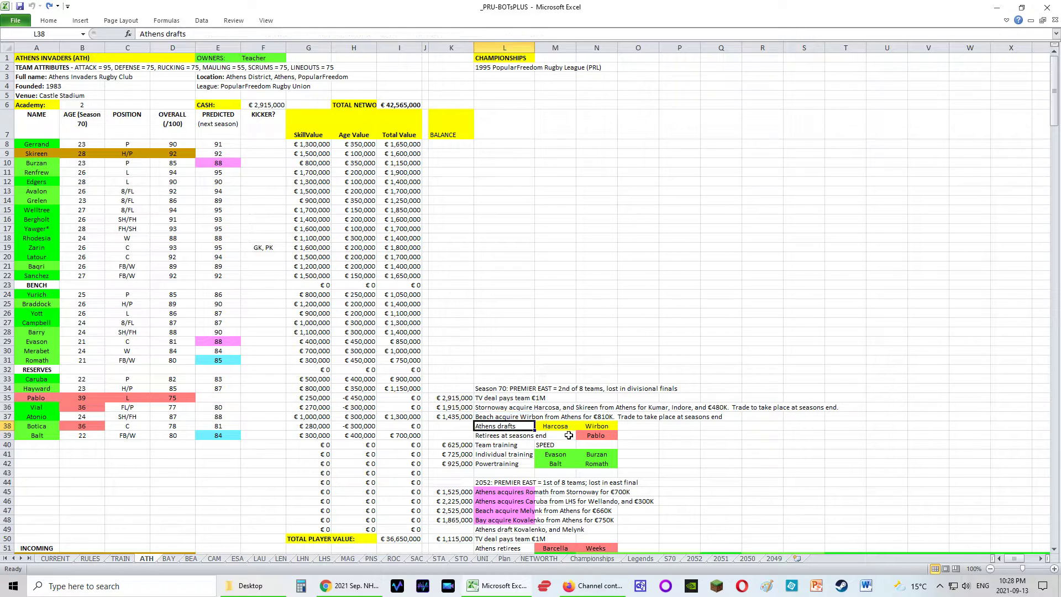
pyautogui.click(506, 437)
pyautogui.click(502, 446)
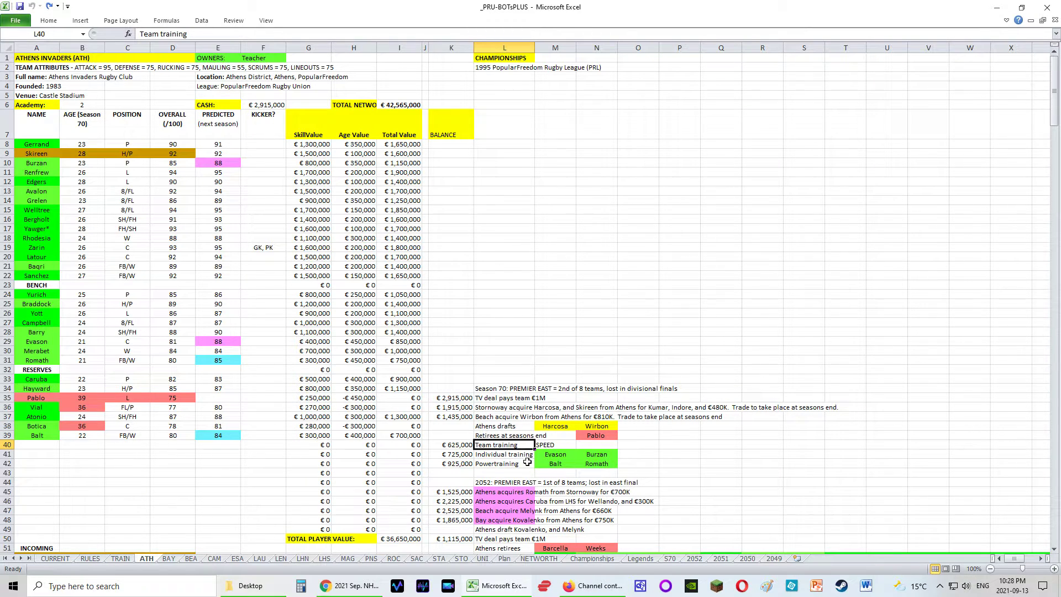
pyautogui.scroll(-8, 596, 484)
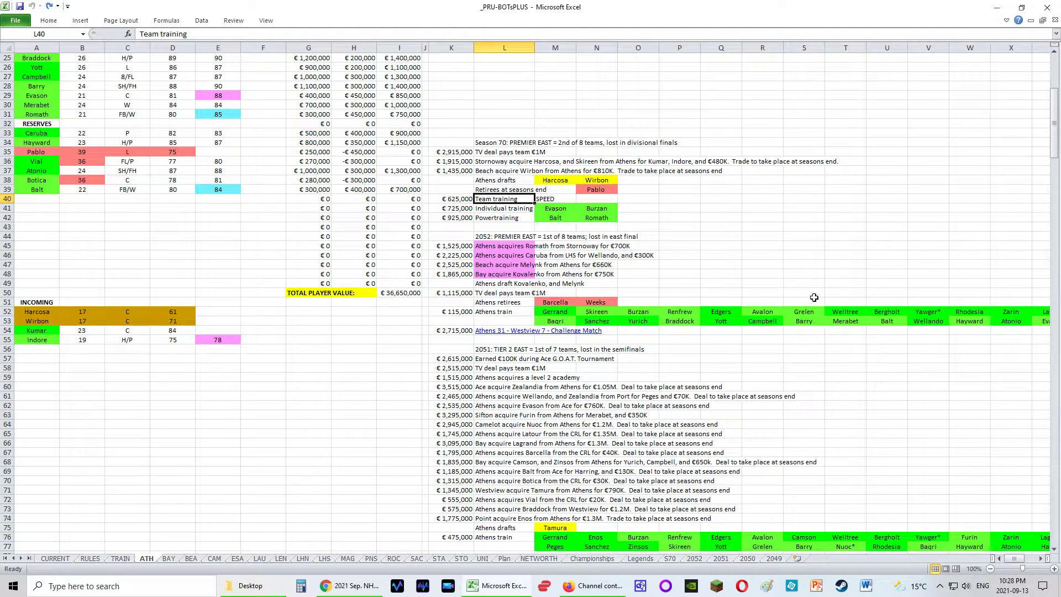
pyautogui.scroll(-5, 677, 440)
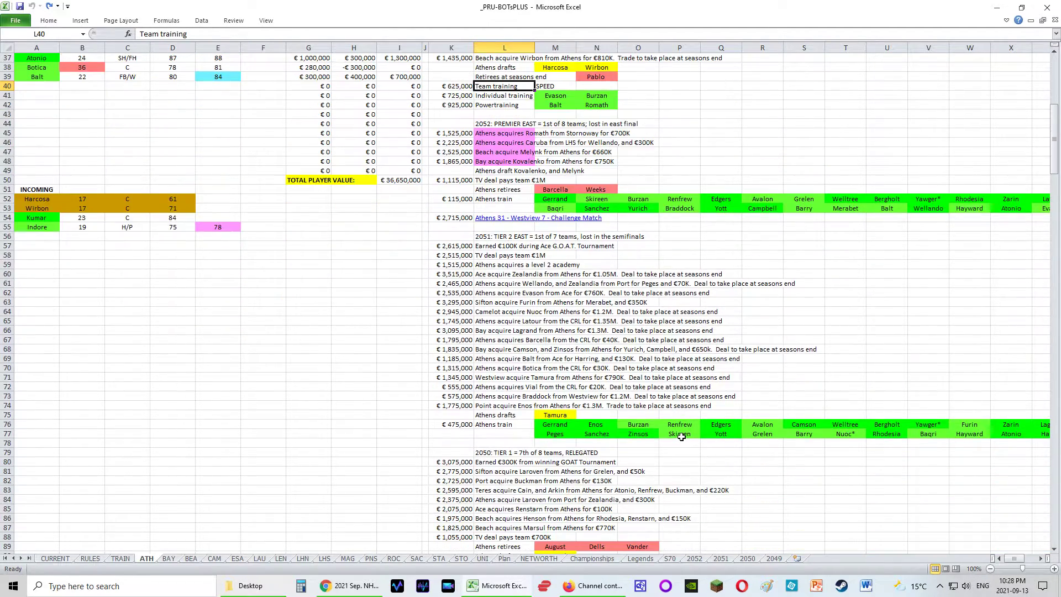
pyautogui.scroll(13, 671, 422)
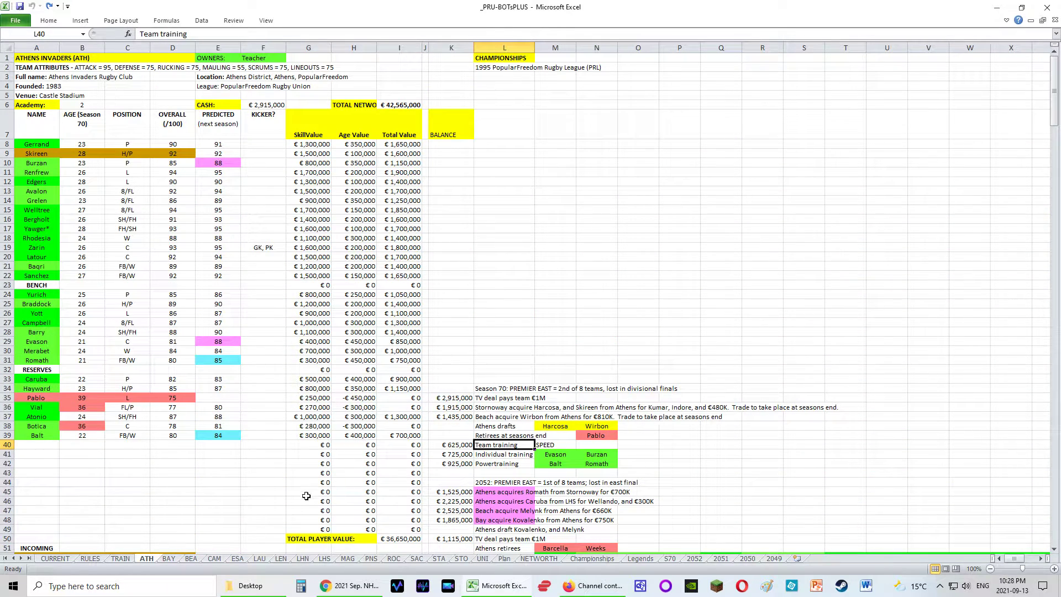
# Inspect the orange-highlighted player ages on the ESA sheet, including cells B17 and B29.
pyautogui.click(236, 558)
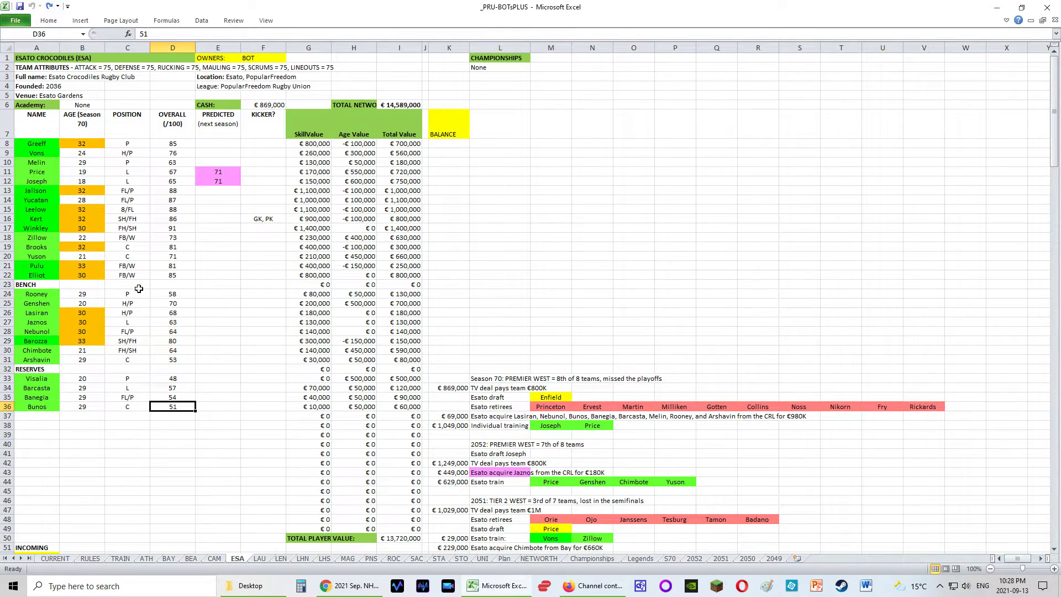
pyautogui.click(92, 230)
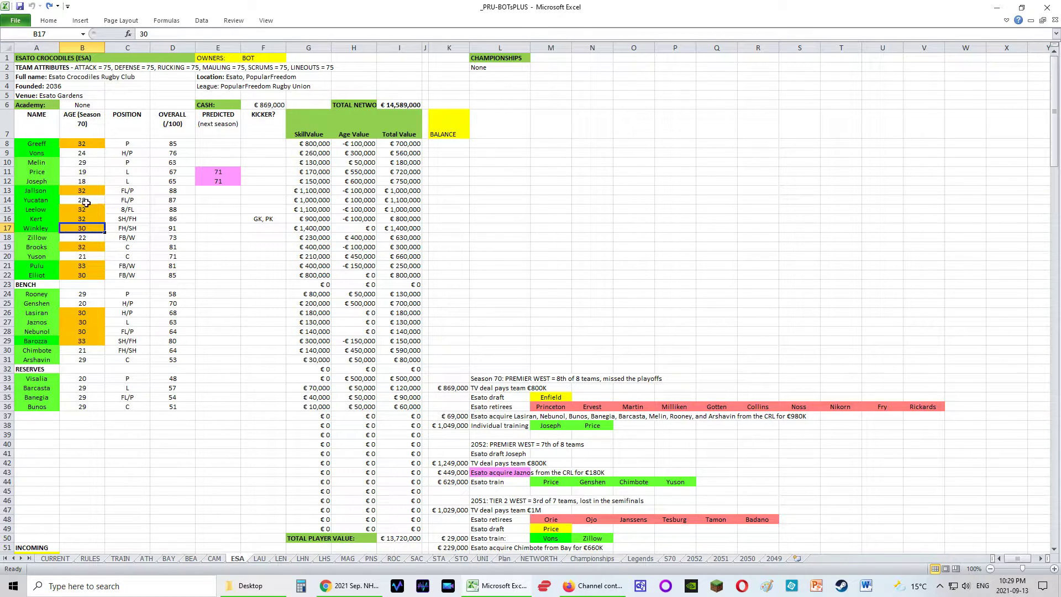
pyautogui.click(91, 344)
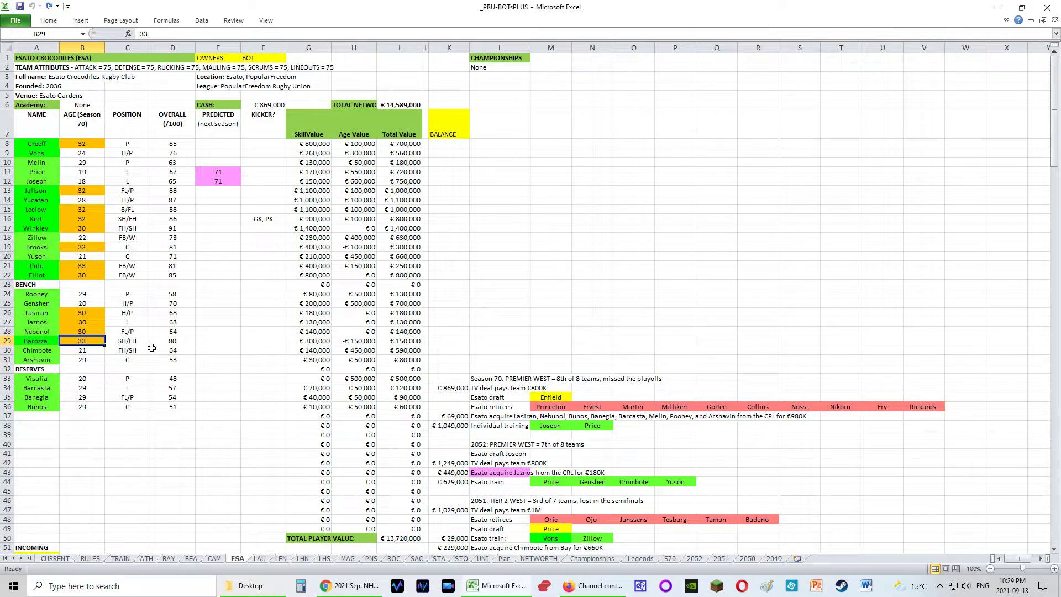
# Copy the Athens roster A8:D39 from the ATH sheet onto the Plan sheet starting at A4.
pyautogui.click(504, 559)
pyautogui.scroll(3, 164, 280)
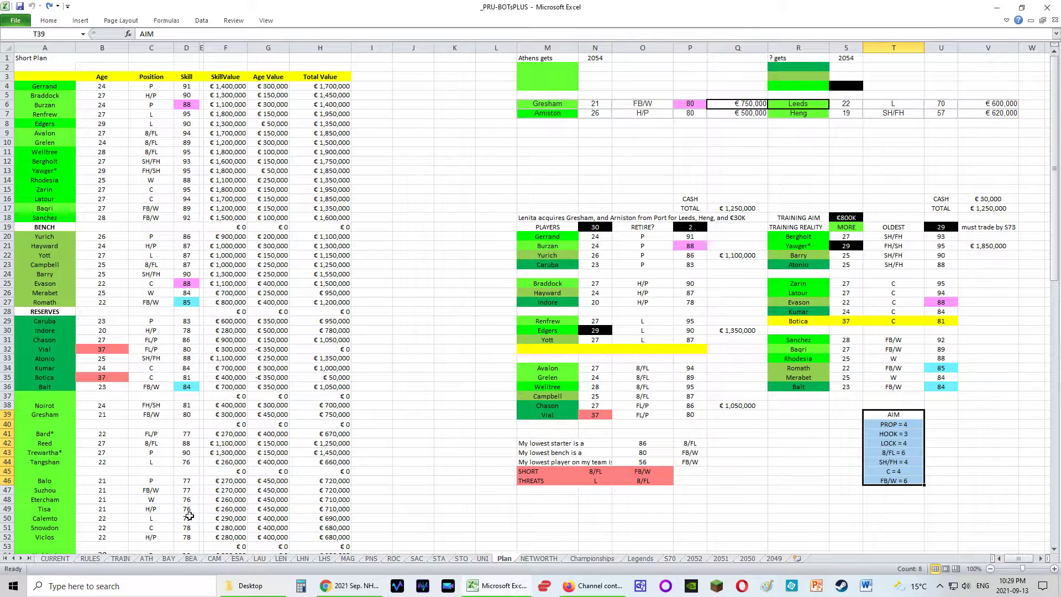
pyautogui.click(147, 558)
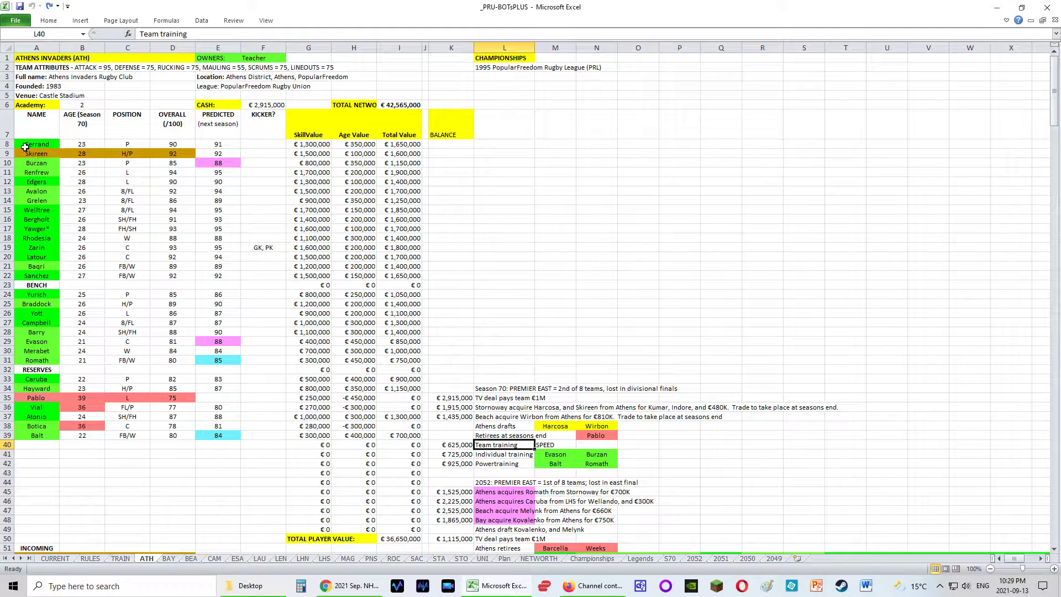
pyautogui.moveTo(24, 145); pyautogui.dragTo(182, 440)
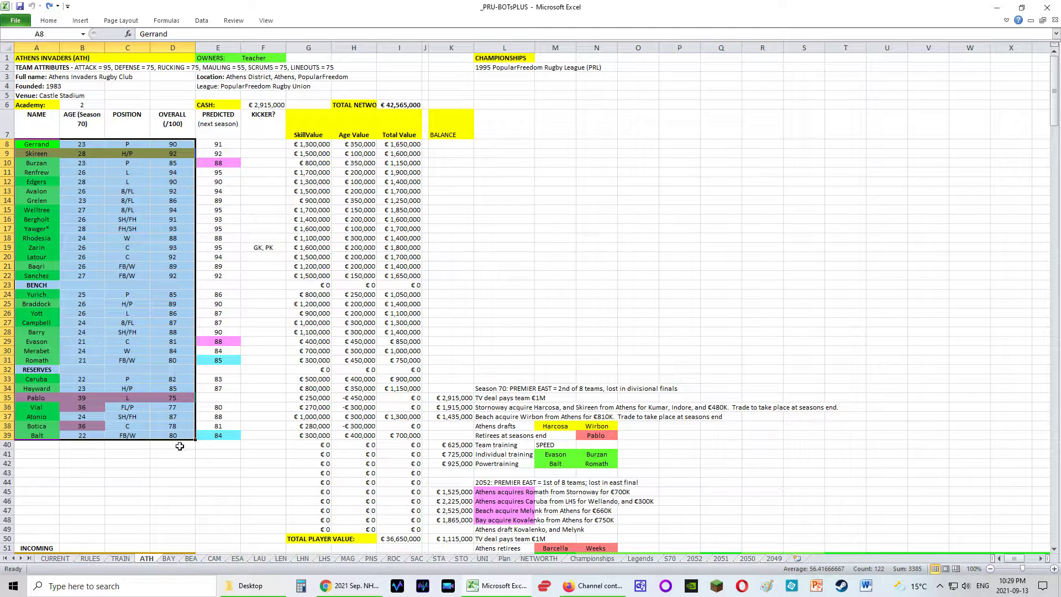
pyautogui.hotkey('ctrl', 'c')
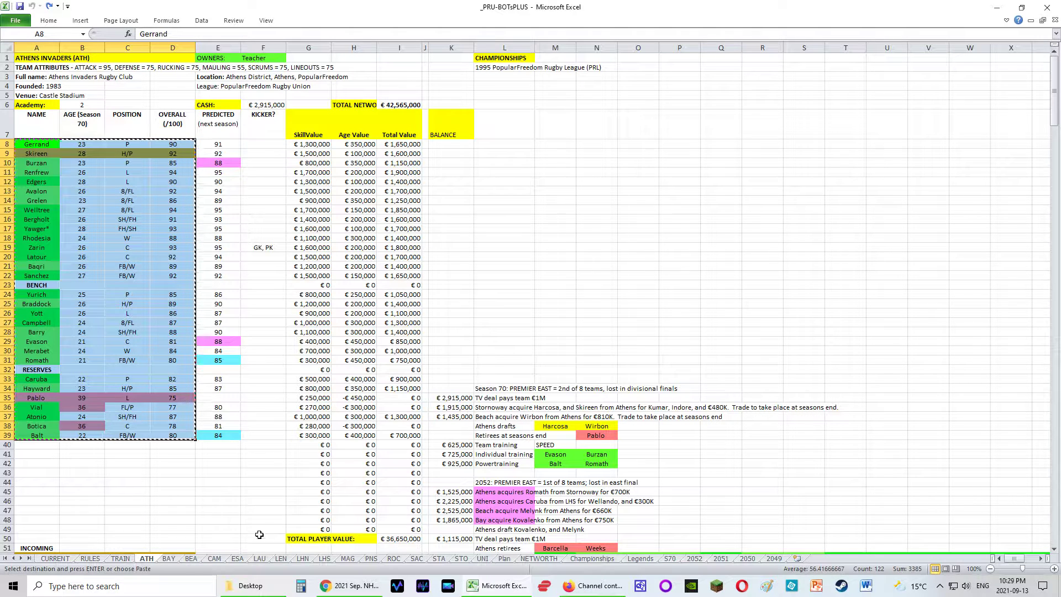
pyautogui.click(507, 559)
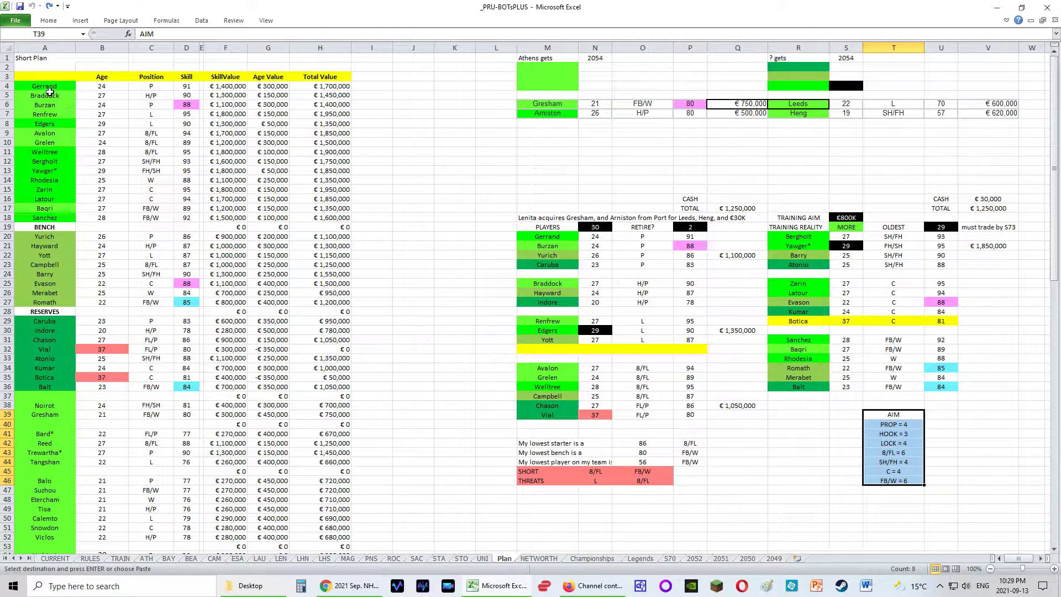
pyautogui.click(46, 87)
pyautogui.hotkey('ctrl', 'v')
pyautogui.hotkey('ctrl', 'z')
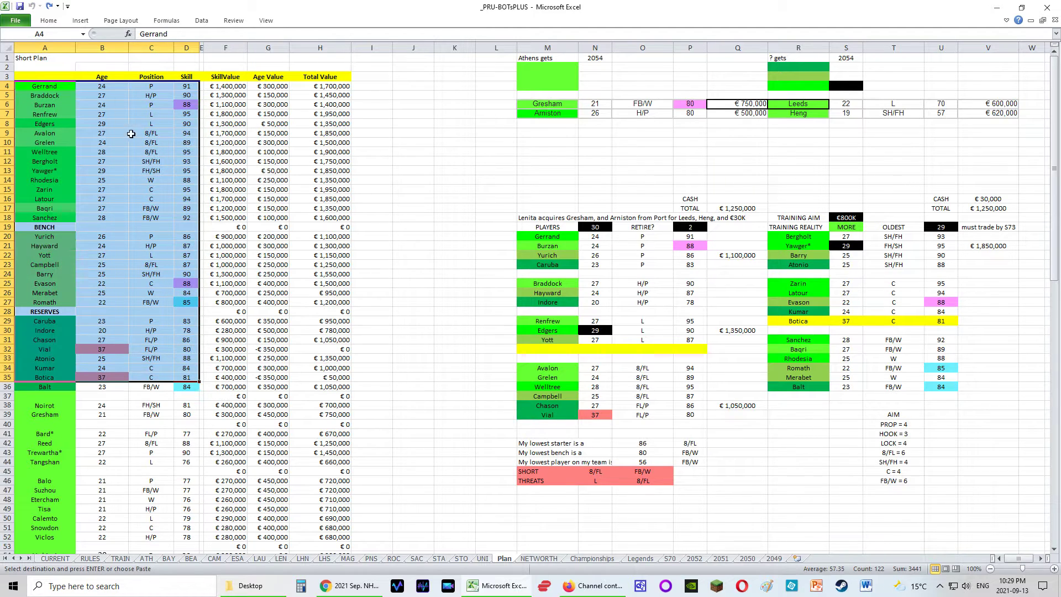
pyautogui.press('Right')
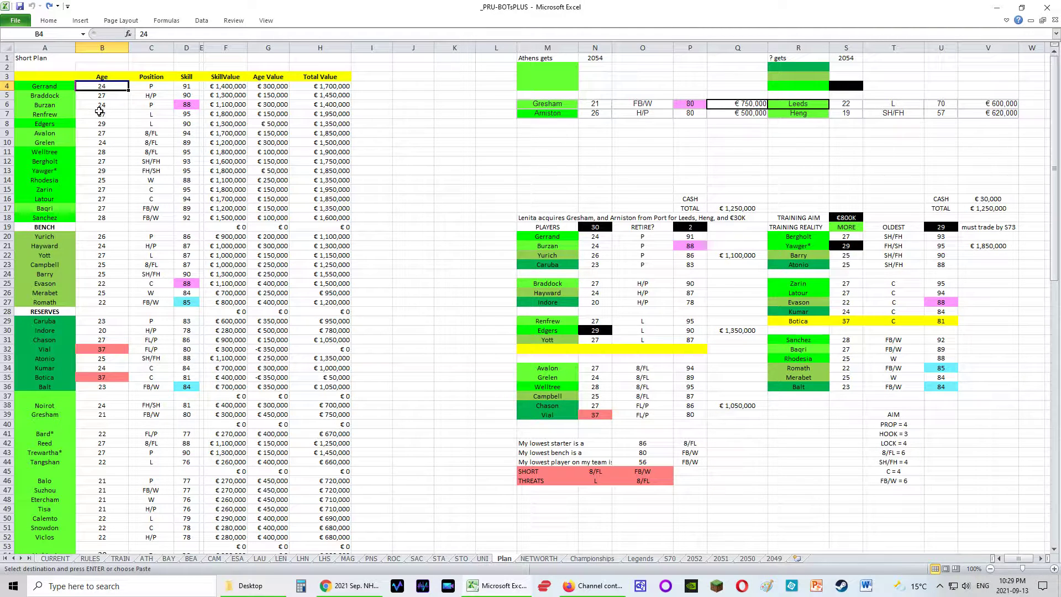
pyautogui.press('Left')
pyautogui.hotkey('ctrl', 'v')
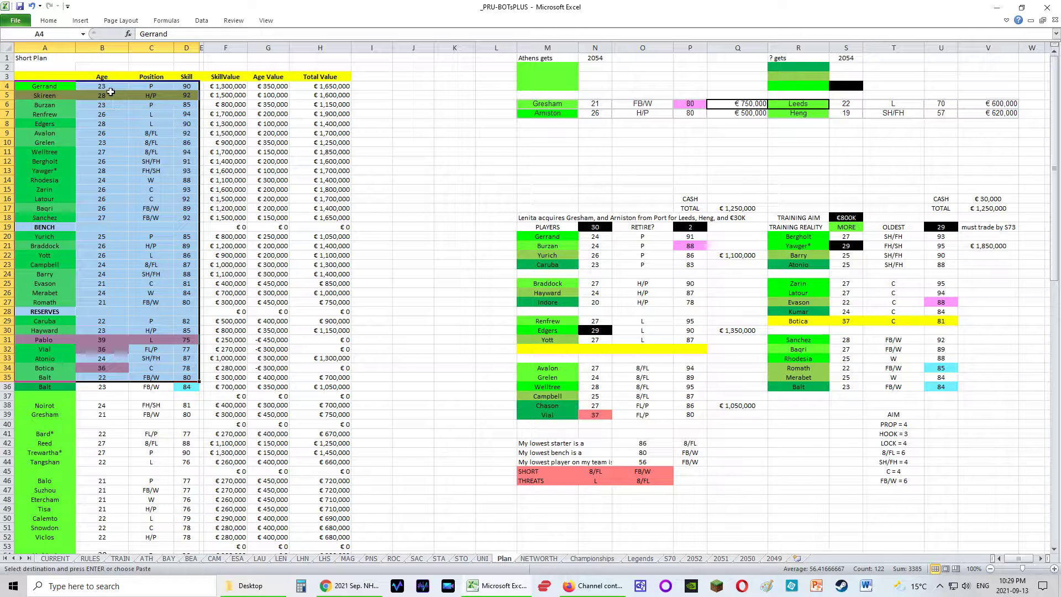
# Copy the predicted ratings E8:E39 from the ATH sheet into the Plan sheet's Skill column starting at D4.
pyautogui.click(147, 558)
pyautogui.moveTo(230, 145); pyautogui.dragTo(230, 437)
pyautogui.hotkey('ctrl', 'c')
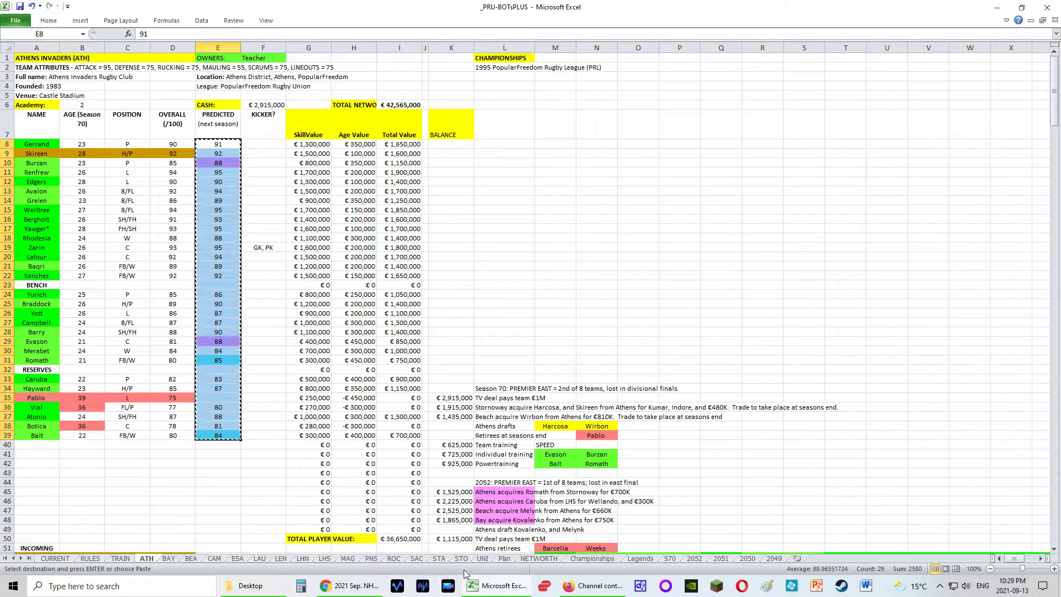
pyautogui.click(503, 559)
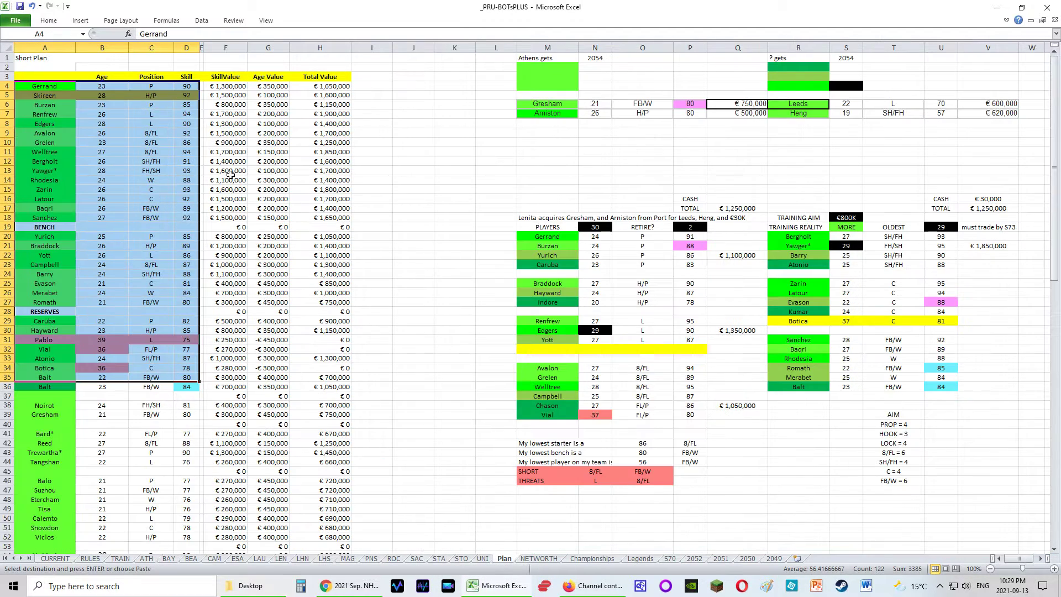
pyautogui.click(190, 88)
pyautogui.hotkey('ctrl', 'v')
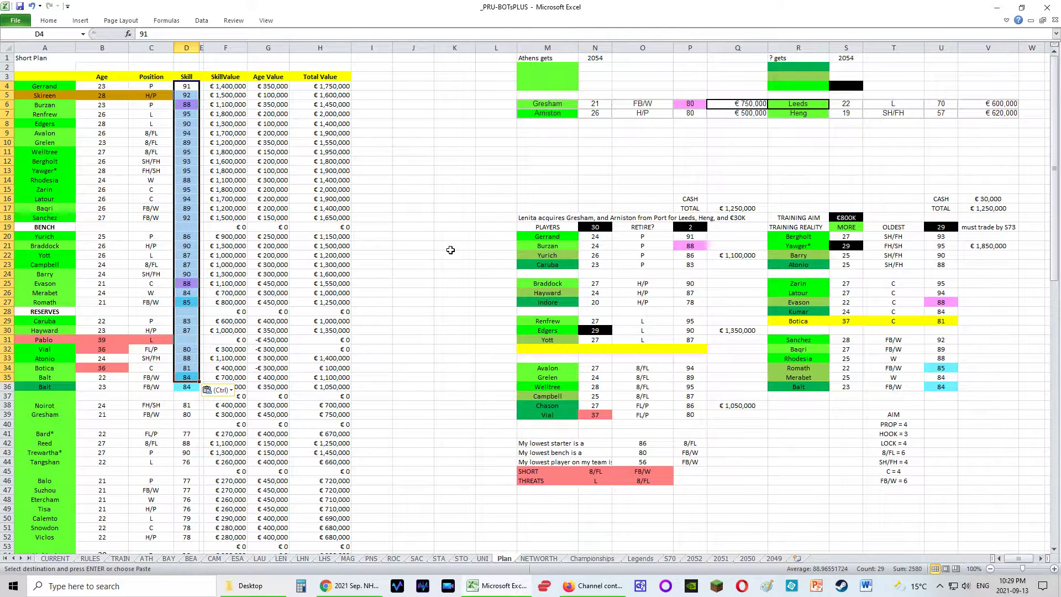
# Blank out the leftover duplicate player in row 36 of the Plan roster by copying the empty row 37 over it.
pyautogui.moveTo(66, 397); pyautogui.dragTo(183, 402)
pyautogui.hotkey('ctrl', 'c')
pyautogui.click(62, 387)
pyautogui.hotkey('ctrl', 'v')
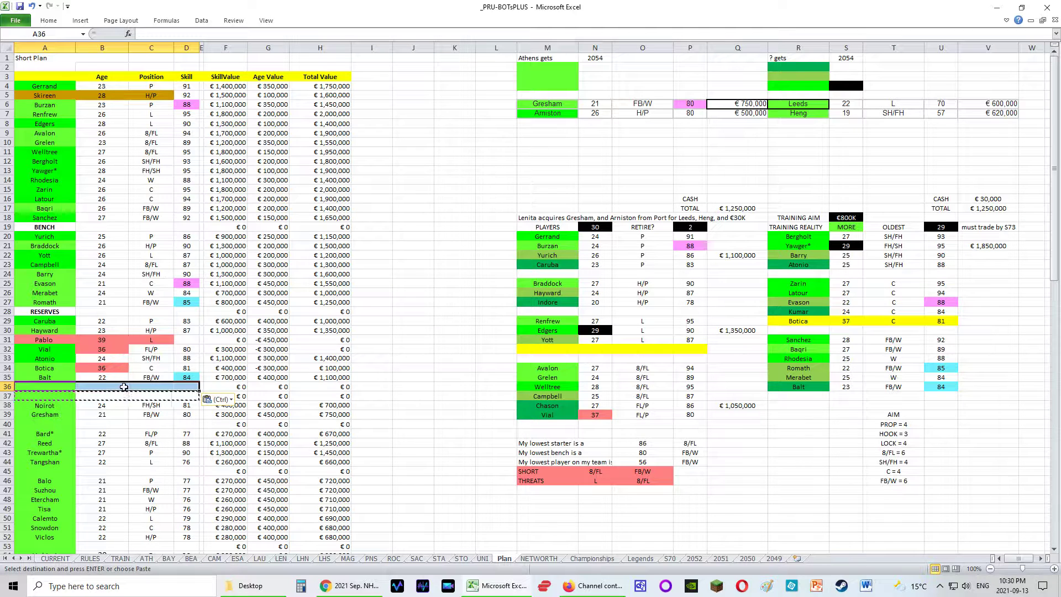
# Set the age of the first player on the Plan roster, in B4, to 24.
pyautogui.hotkey('ctrl', 'Home')
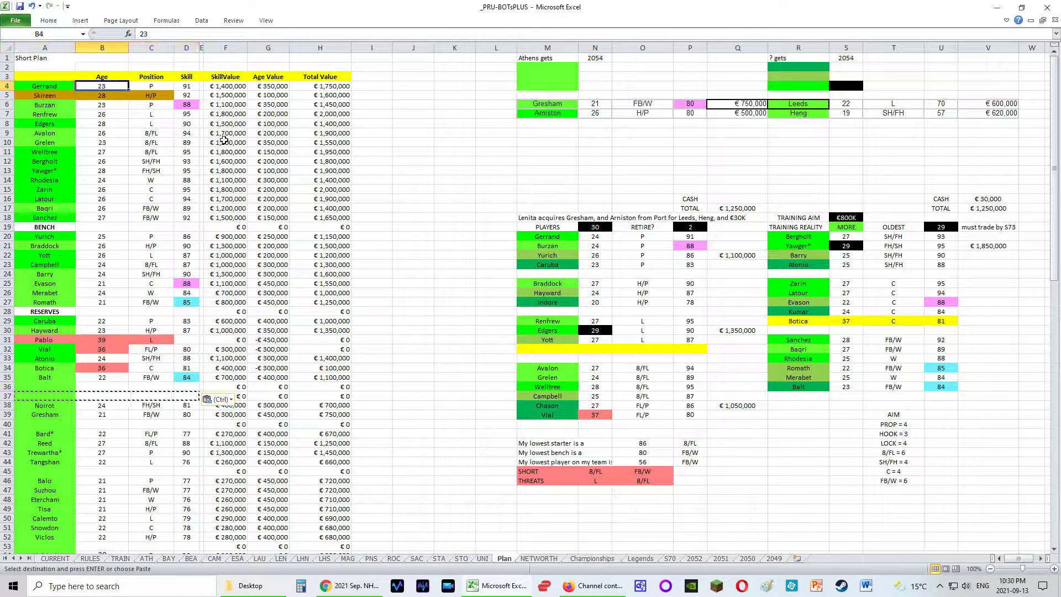
pyautogui.write('24')
pyautogui.press('Return')
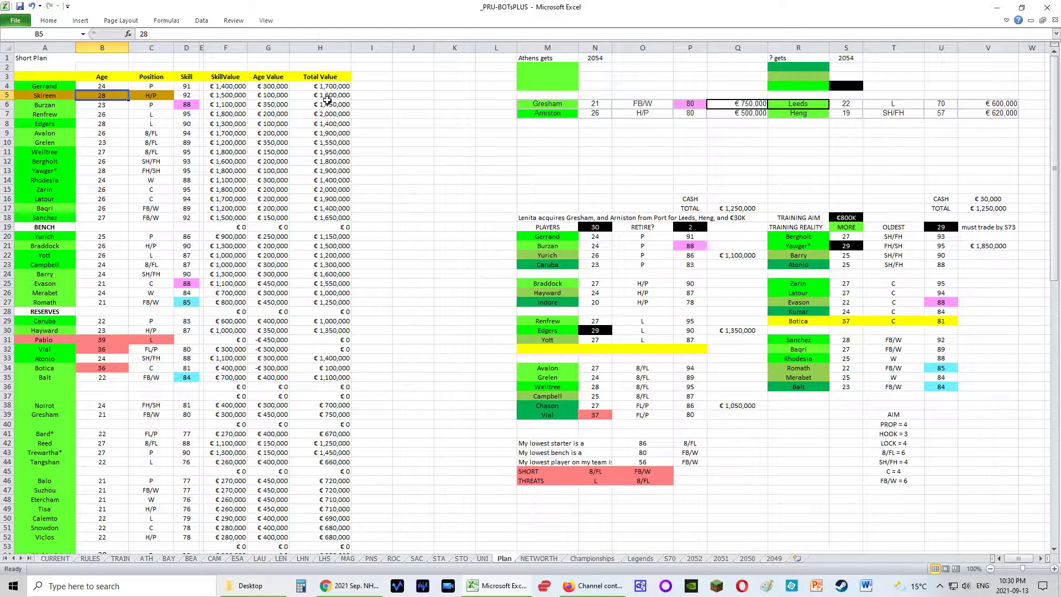
# Undo the age edit, the cleared row and the roster and skill pastes on the Plan sheet.
pyautogui.hotkey('ctrl', 'z')
pyautogui.hotkey('ctrl', 'z')
pyautogui.hotkey('ctrl', 'z')
pyautogui.hotkey('ctrl', 'z')
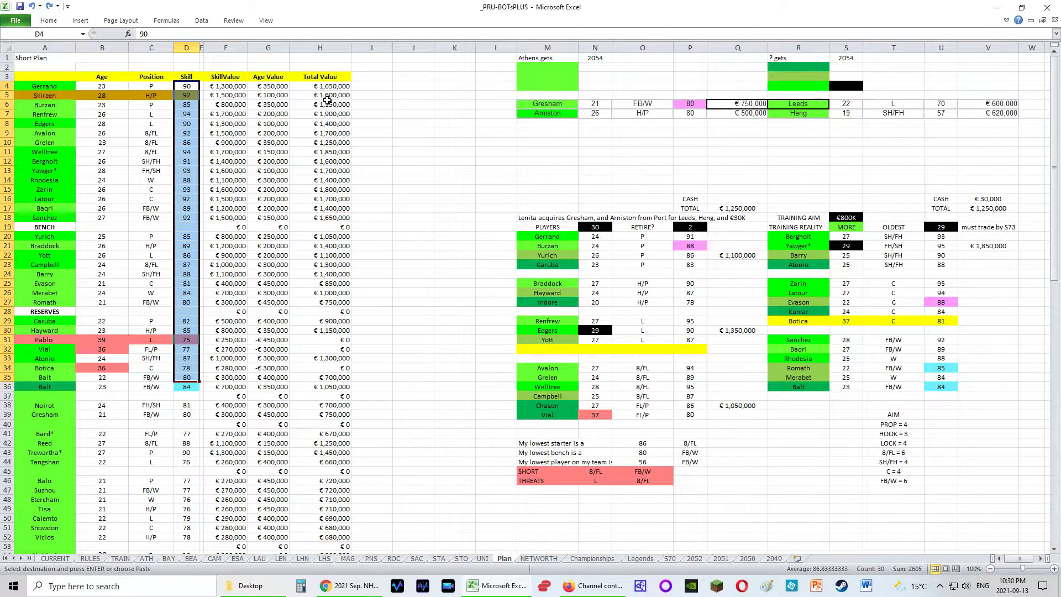
pyautogui.click(406, 171)
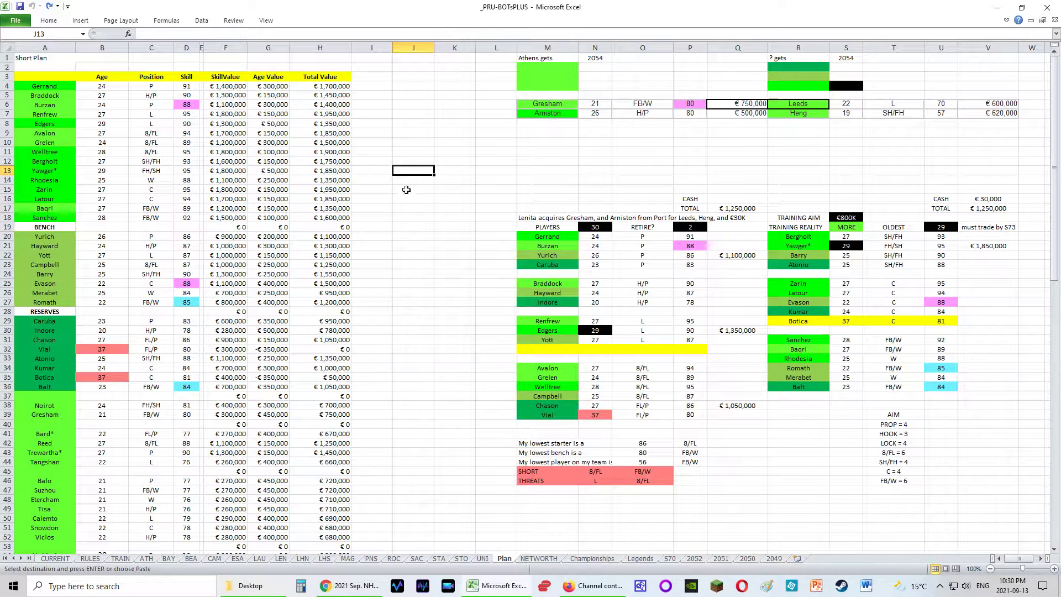
# Clear the planned trade in M6:V8 by copying the blank cells M8:V10 over it, and delete the trade note in M18.
pyautogui.scroll(-5, 366, 287)
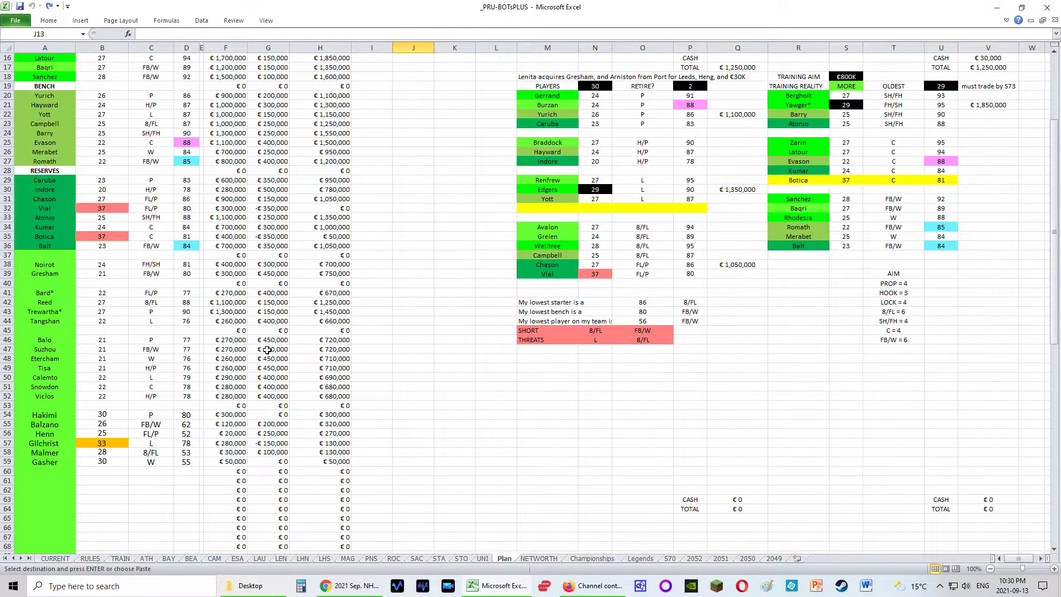
pyautogui.scroll(5, 195, 368)
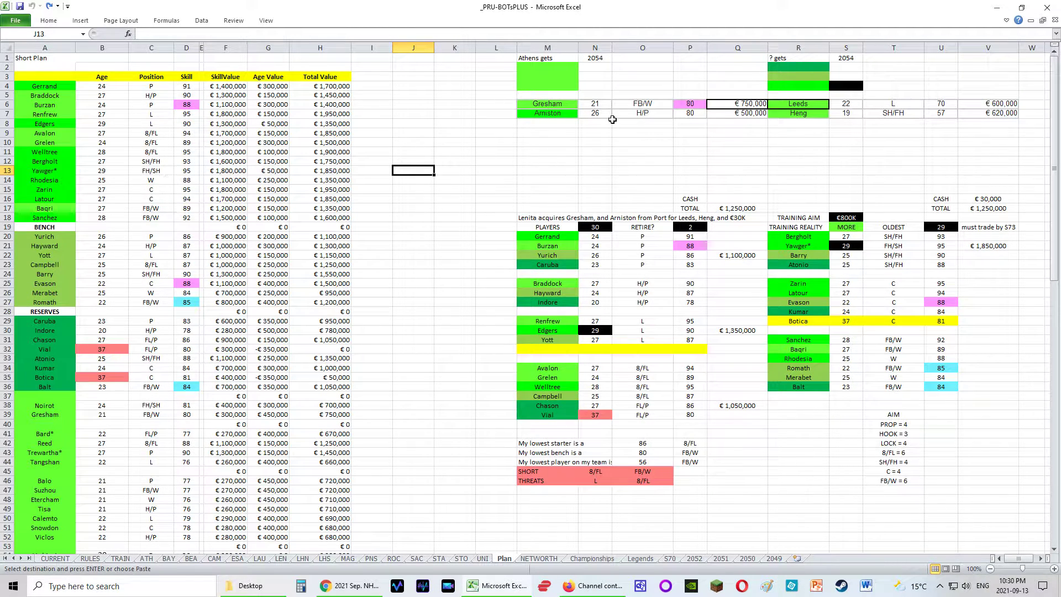
pyautogui.moveTo(567, 127); pyautogui.dragTo(979, 145)
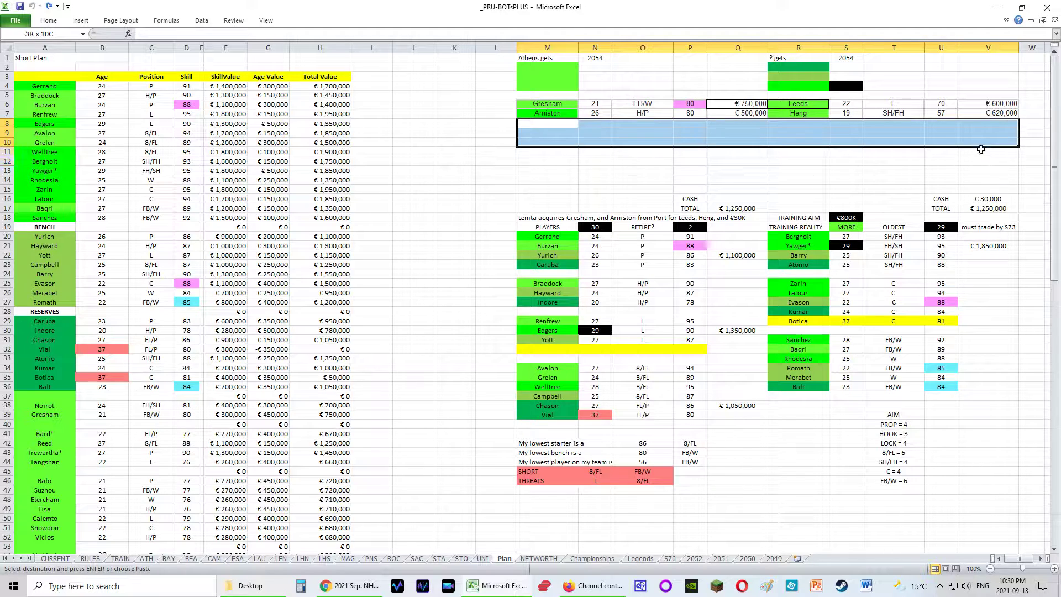
pyautogui.press('Up')
pyautogui.press('Up')
pyautogui.hotkey('ctrl', 'v')
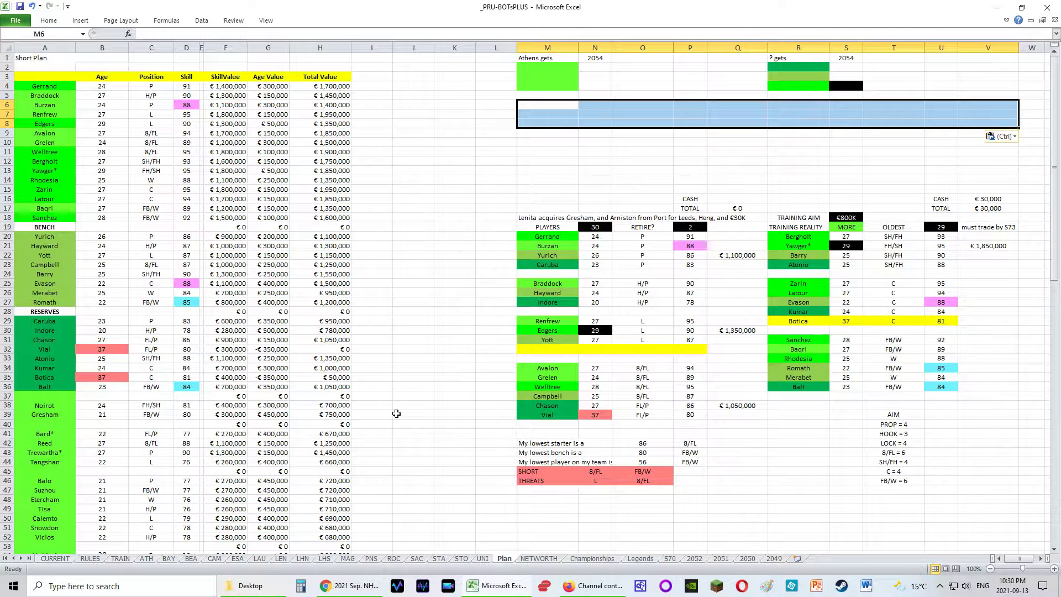
pyautogui.click(558, 220)
pyautogui.press('Delete')
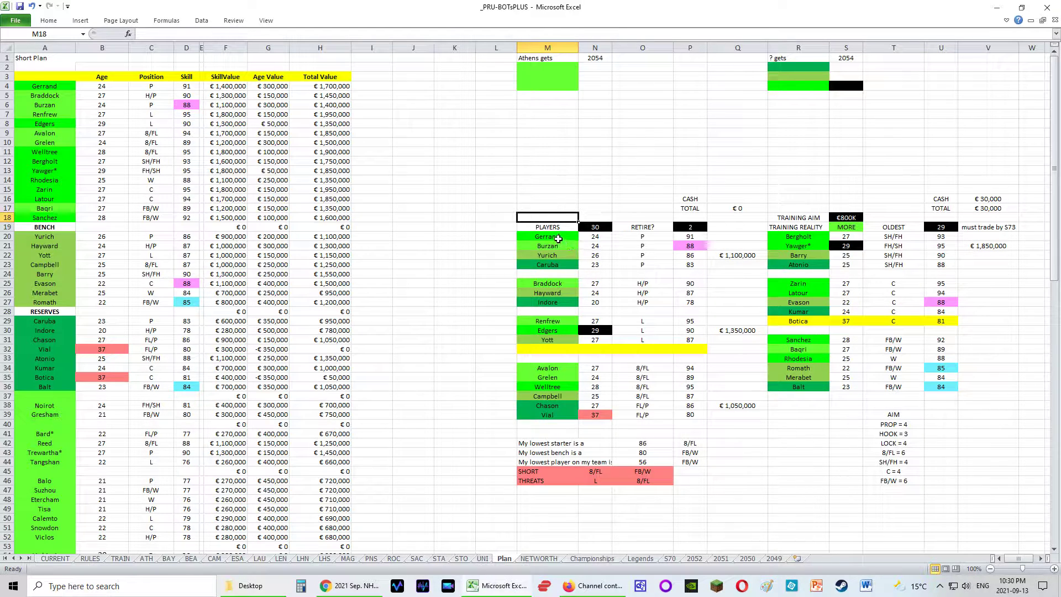
# Review the prop and bench groups on the Plan sheet, and fill the skill, age and total value formulas from F4:H4 down to row 39.
pyautogui.moveTo(558, 239); pyautogui.dragTo(559, 247)
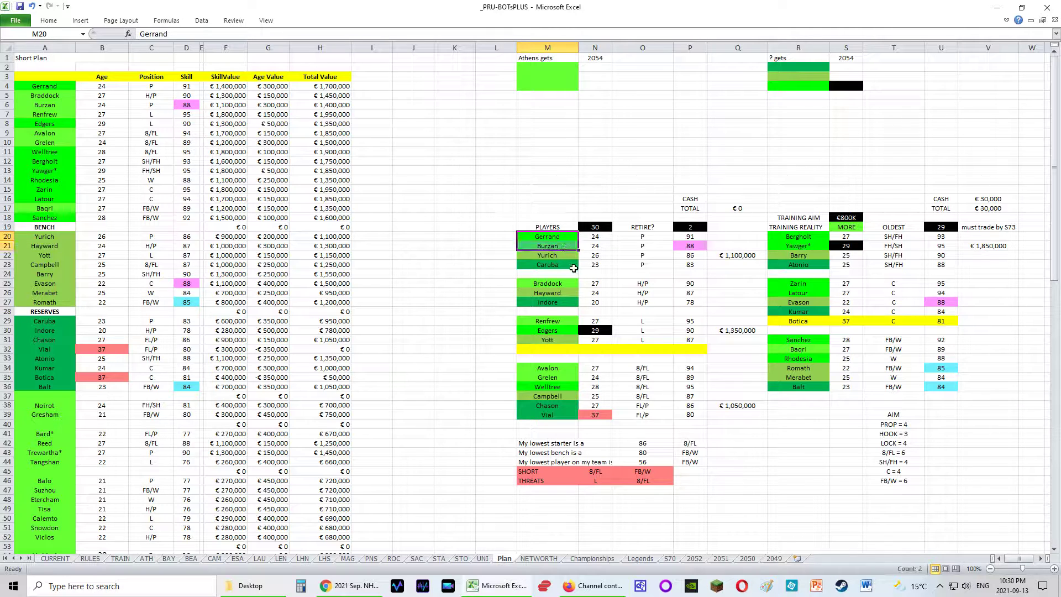
pyautogui.moveTo(55, 237); pyautogui.dragTo(62, 304)
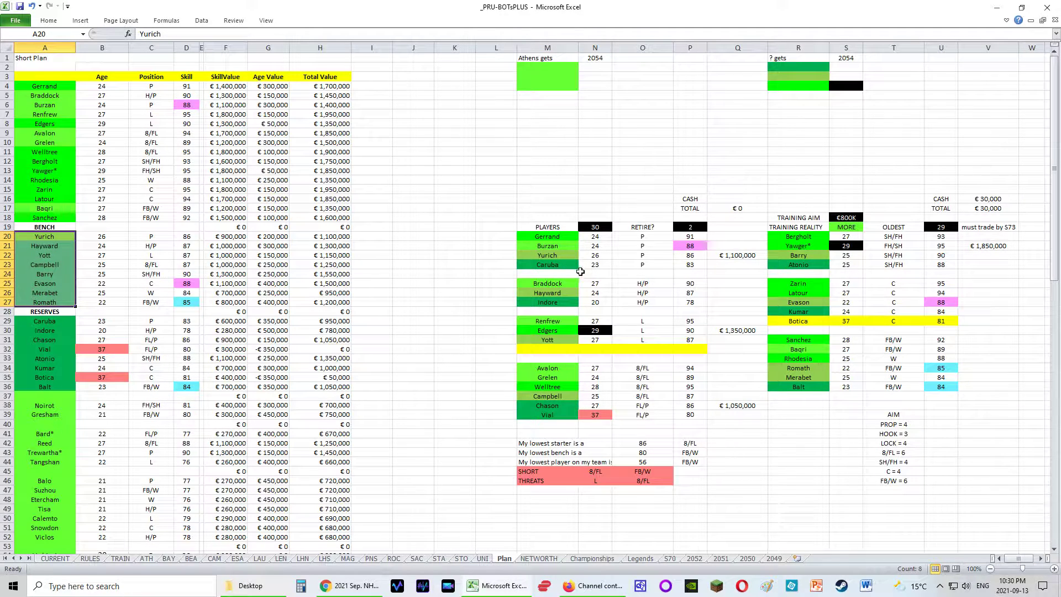
pyautogui.click(742, 257)
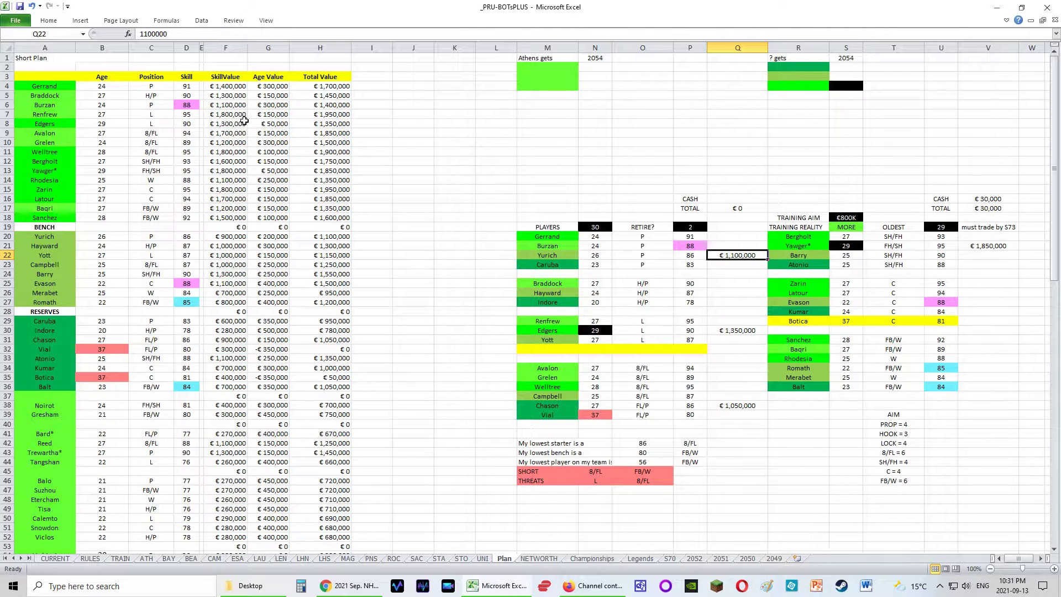
pyautogui.moveTo(226, 86); pyautogui.dragTo(348, 419)
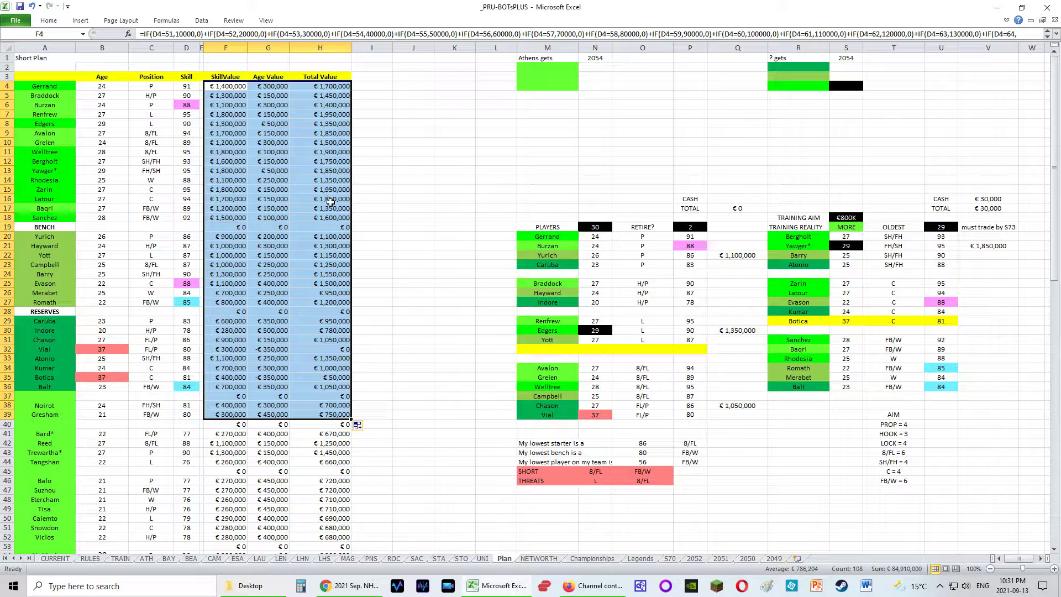
# Review the Plan sheet's summary cells for player count, retirements, training aim and oldest player age.
pyautogui.click(595, 228)
pyautogui.click(699, 230)
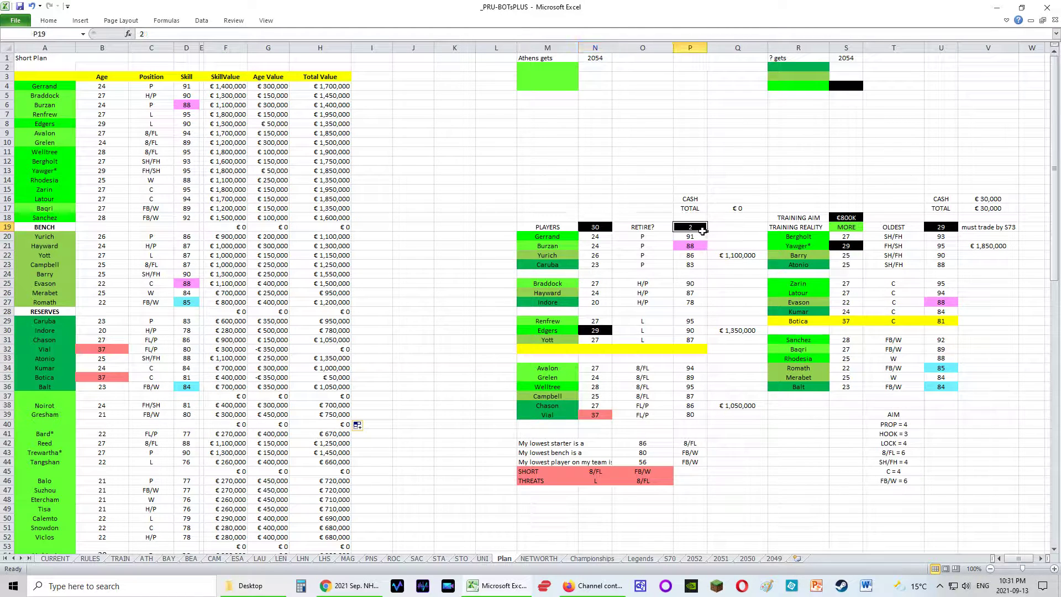
pyautogui.click(858, 219)
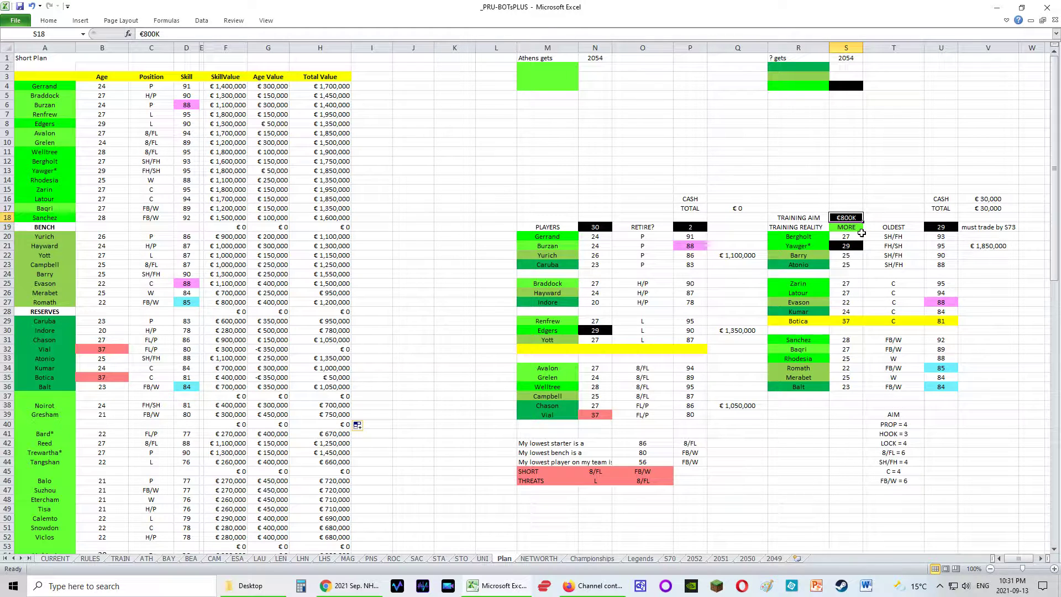
pyautogui.click(948, 230)
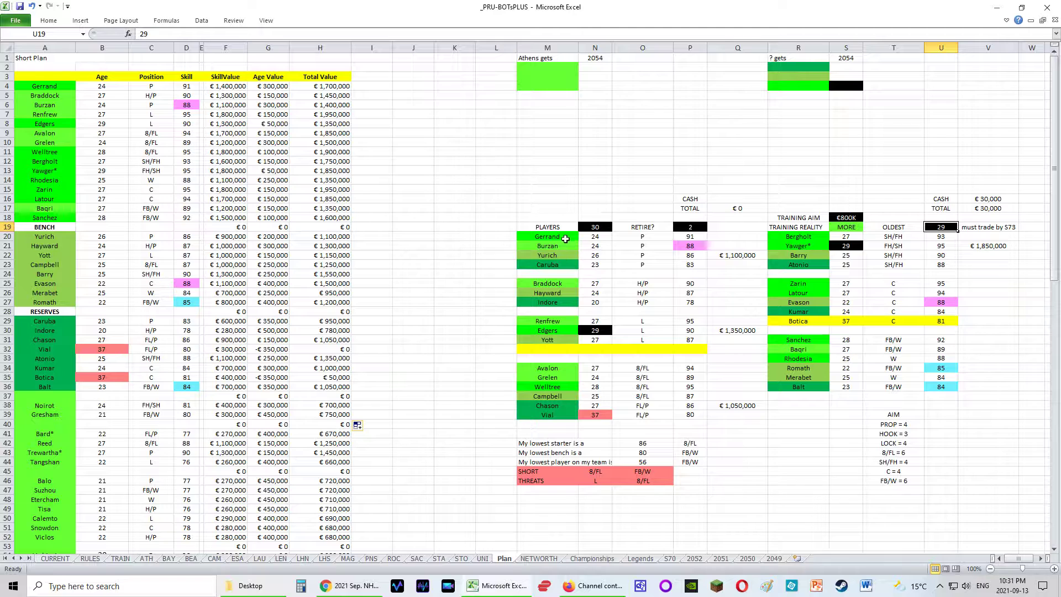
# Compare the hooker and lock targets in the AIM list with the planned players, and check the oldest lock's age.
pyautogui.click(901, 436)
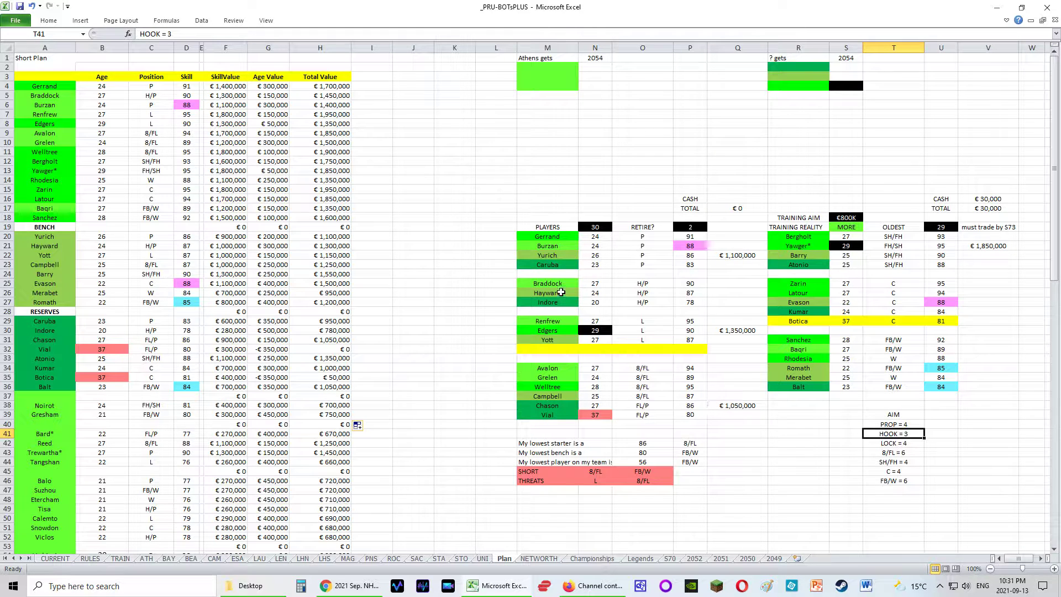
pyautogui.click(896, 444)
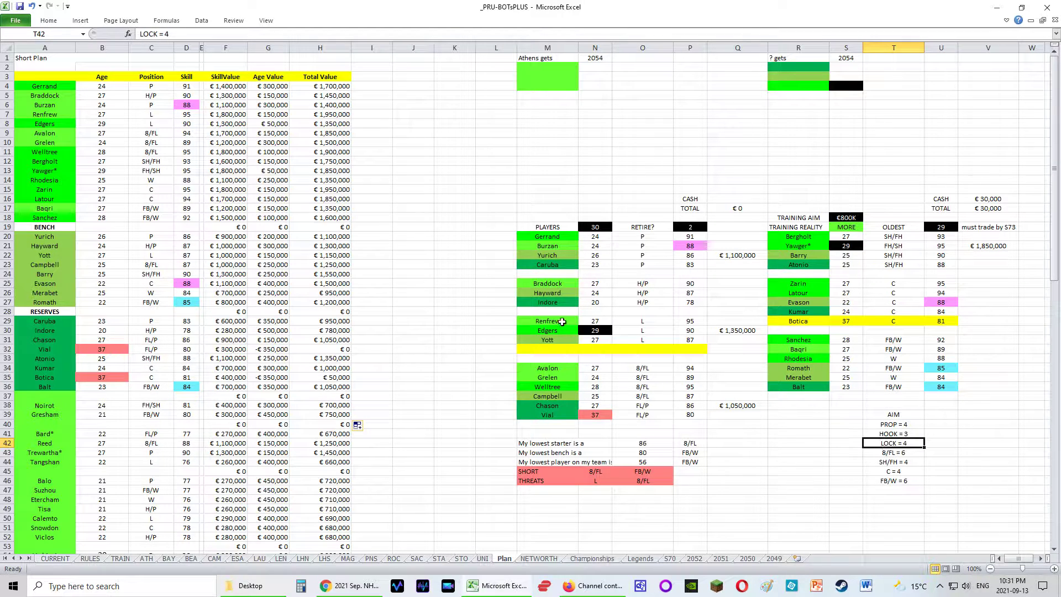
pyautogui.moveTo(558, 321); pyautogui.dragTo(561, 359)
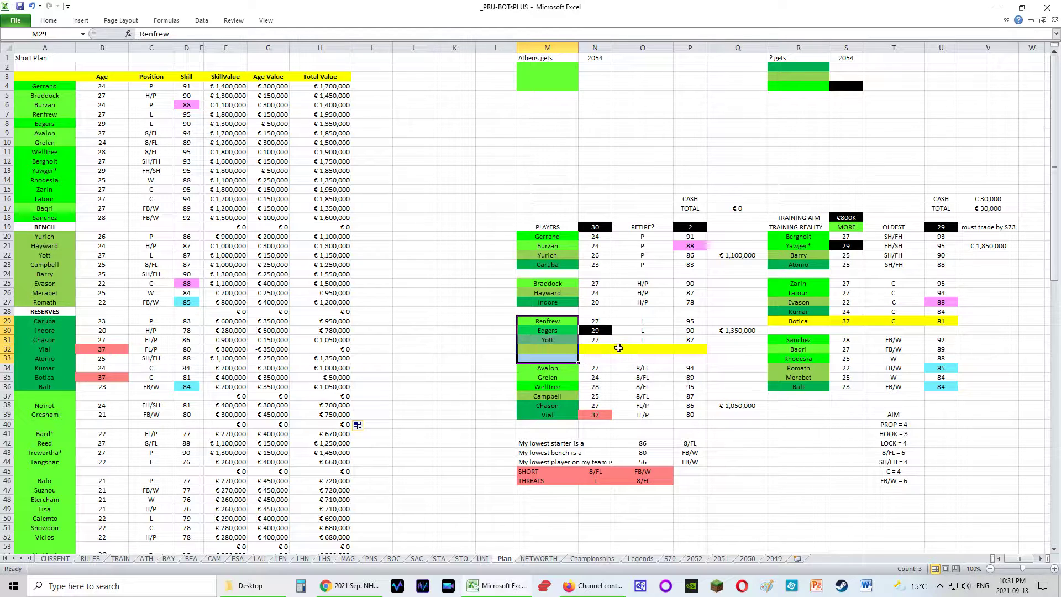
pyautogui.click(605, 332)
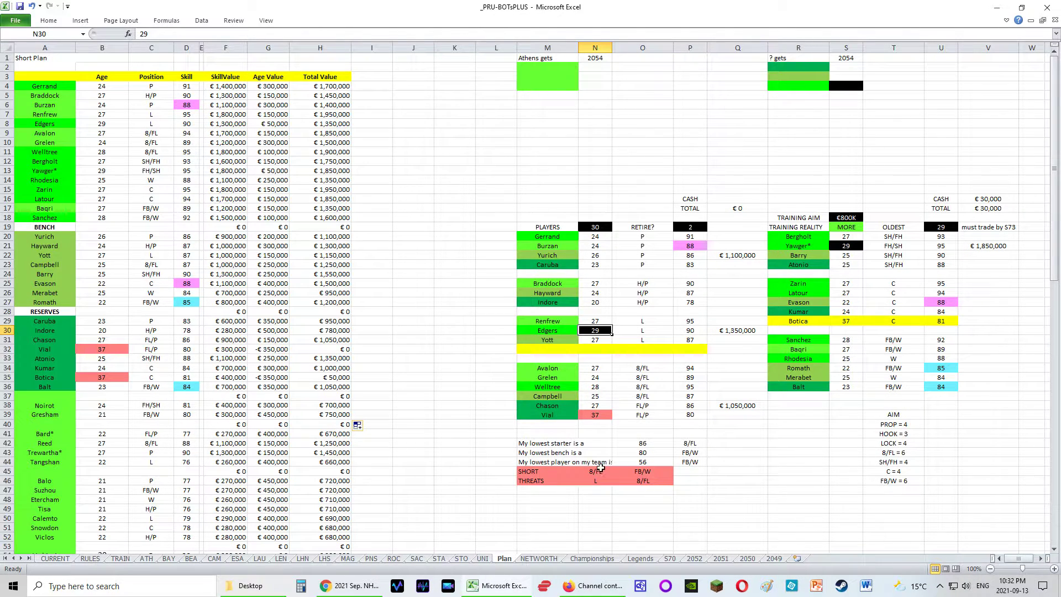
# Check the lowest player rating in O44 and look through the extra players listed below the Plan roster.
pyautogui.click(652, 466)
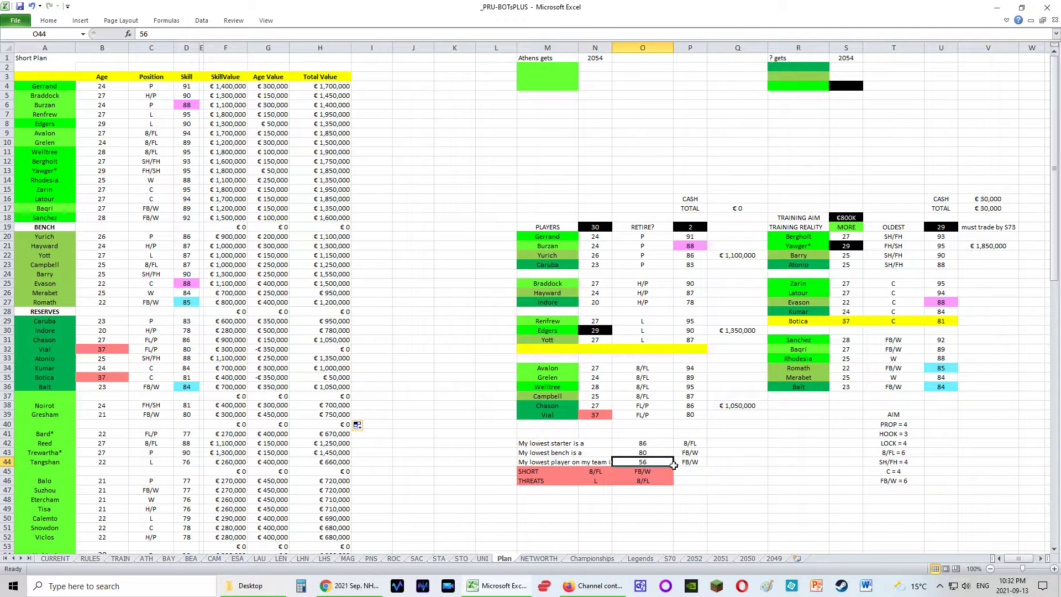
pyautogui.scroll(-7, 318, 445)
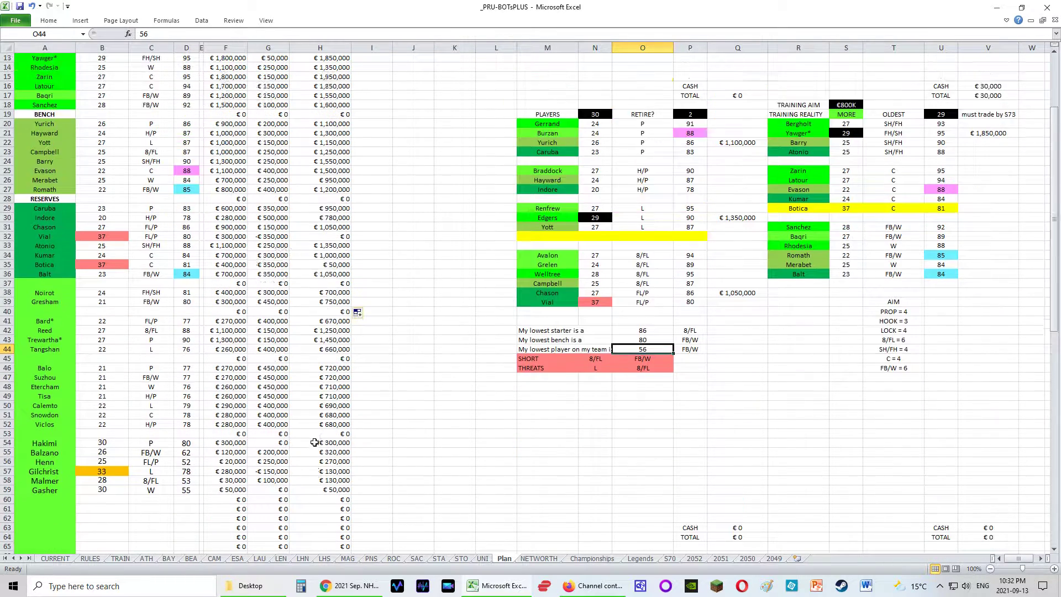
pyautogui.scroll(7, 309, 447)
# Look over the Athens roster and its incoming players on the ATH sheet, and return to the Plan sheet.
pyautogui.click(147, 558)
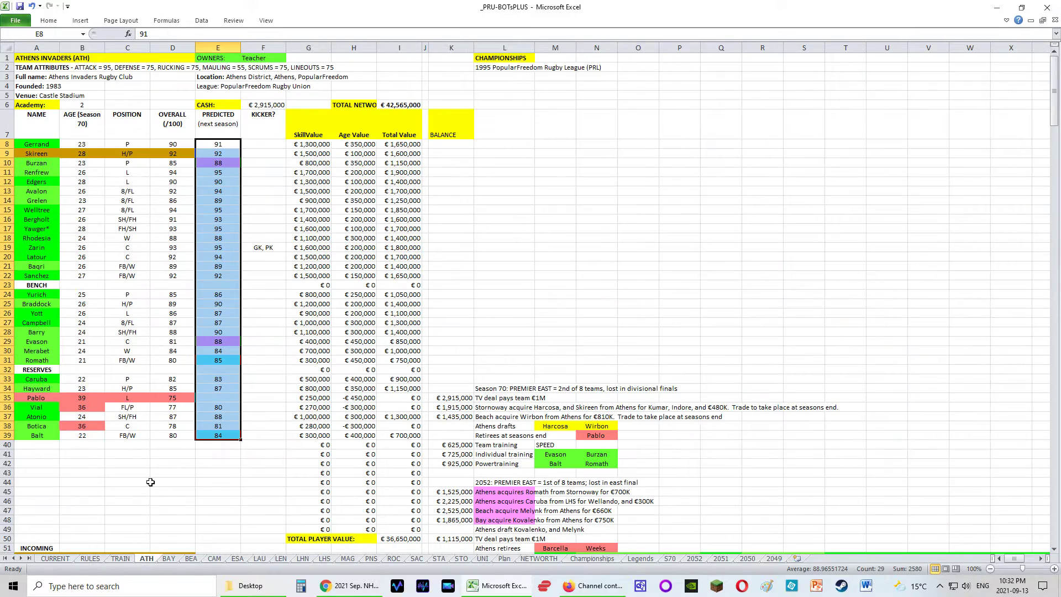
pyautogui.scroll(-4, 151, 489)
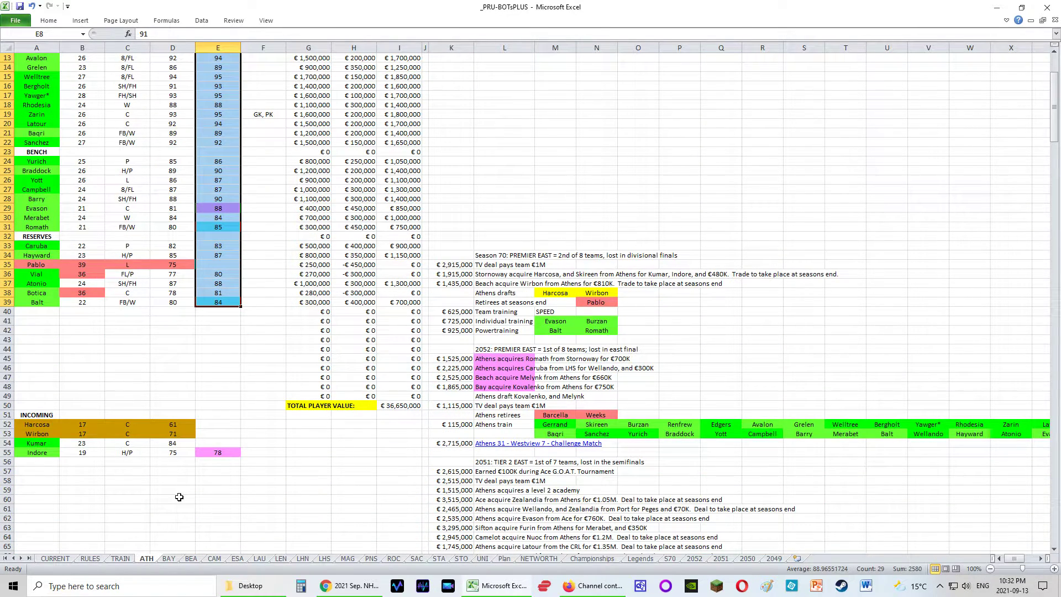
pyautogui.scroll(4, 179, 497)
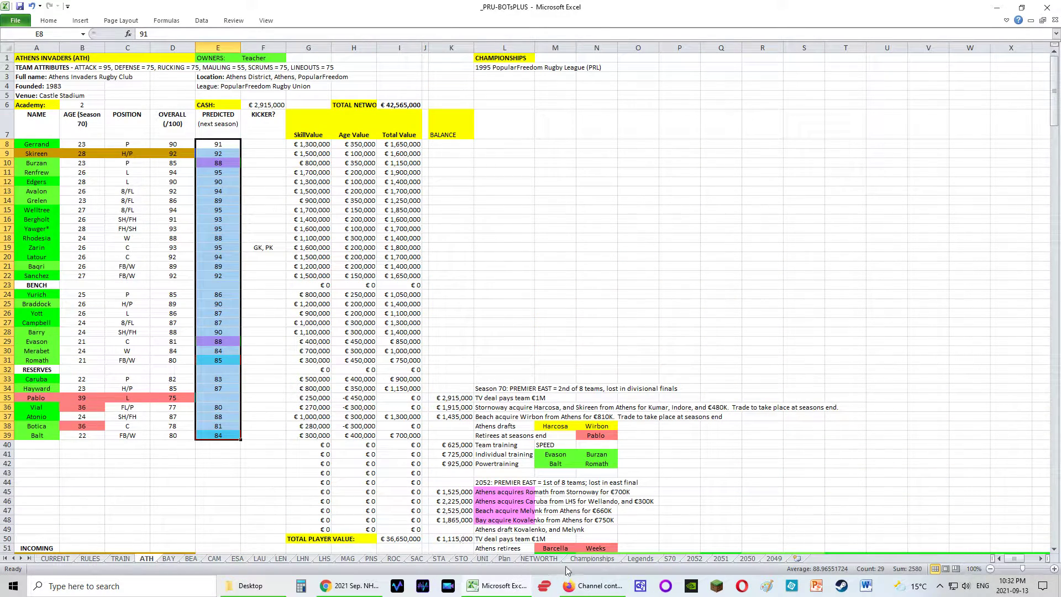
pyautogui.click(504, 559)
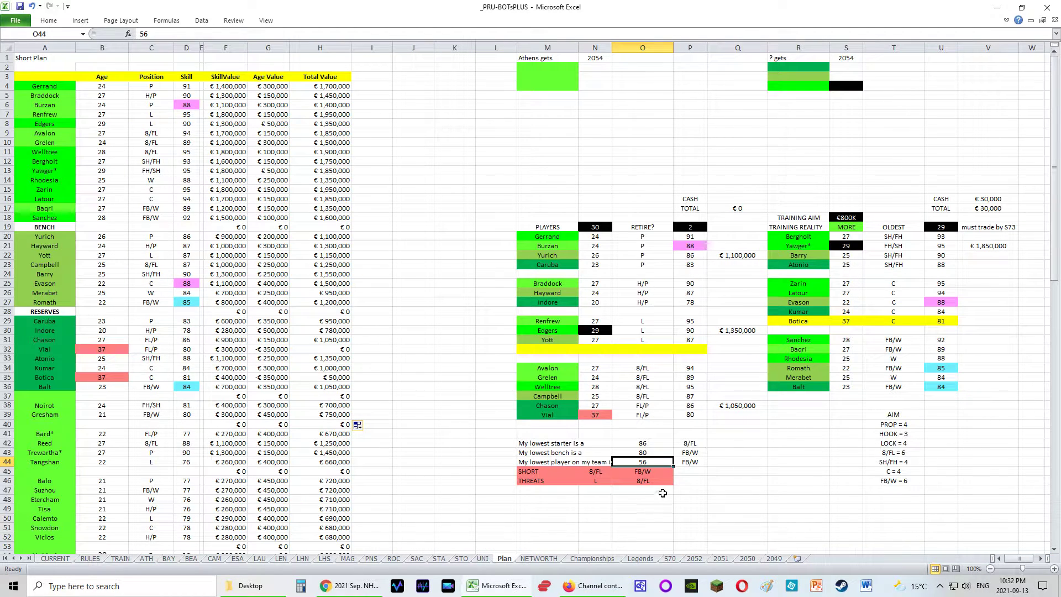
# Examine the team net worths on the NETWORTH sheet, check LHN's on its team sheet, and look over the shoe and player lists.
pyautogui.click(538, 559)
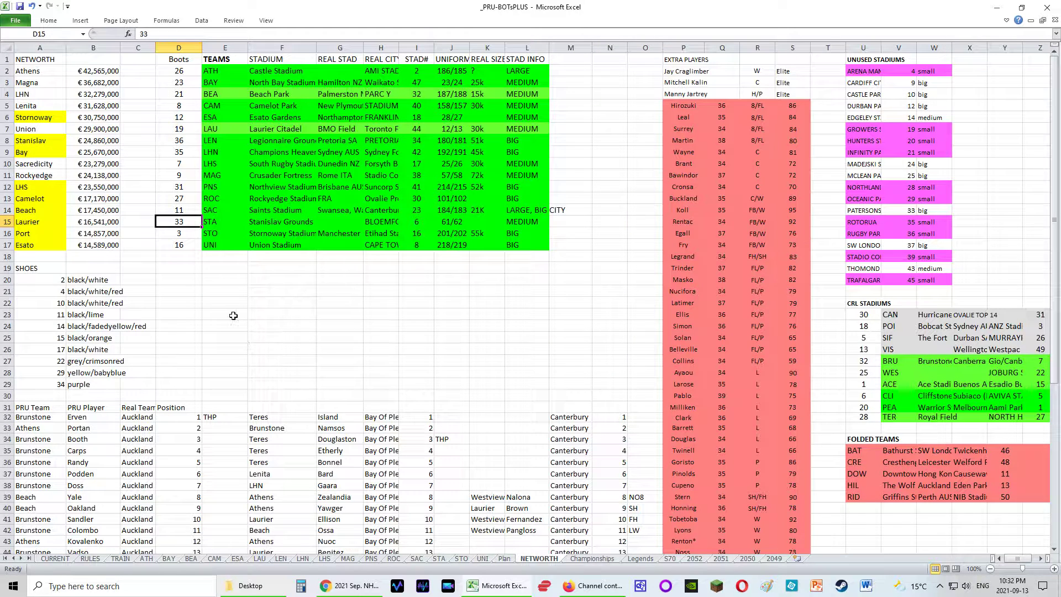
pyautogui.moveTo(42, 98); pyautogui.dragTo(95, 97)
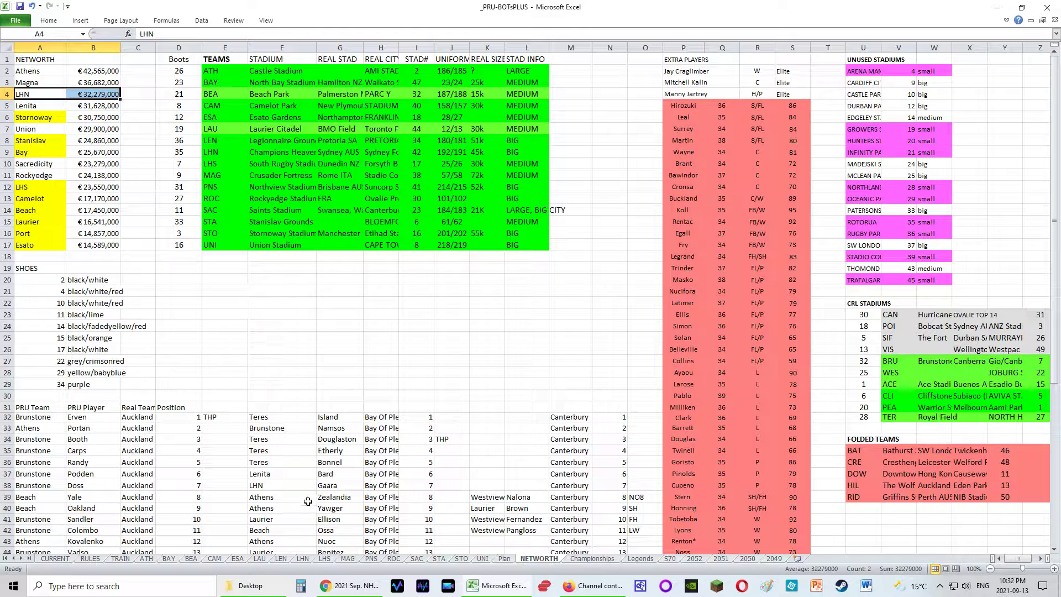
pyautogui.click(302, 559)
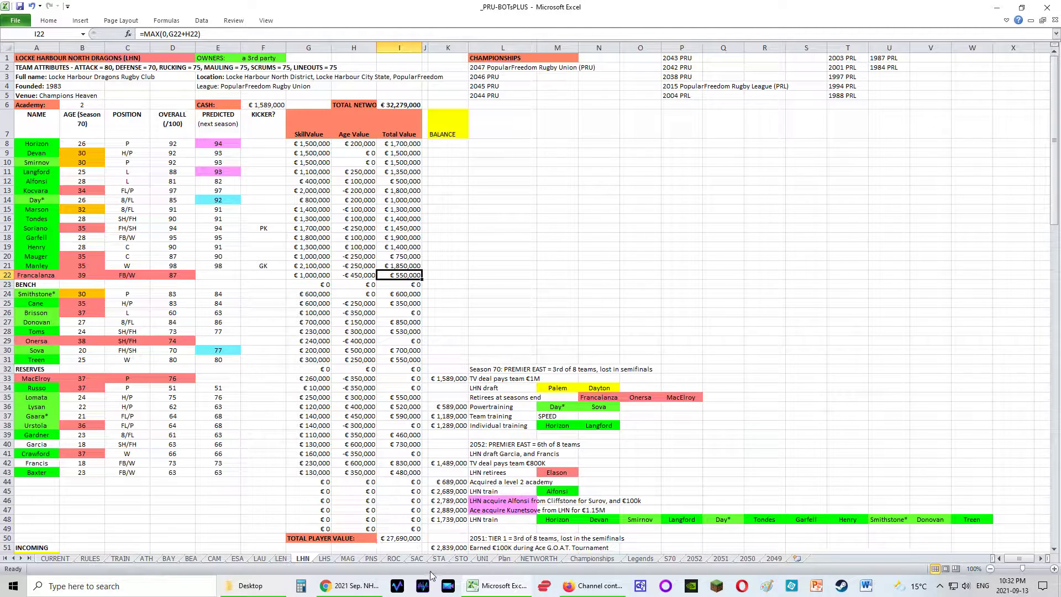
pyautogui.click(536, 558)
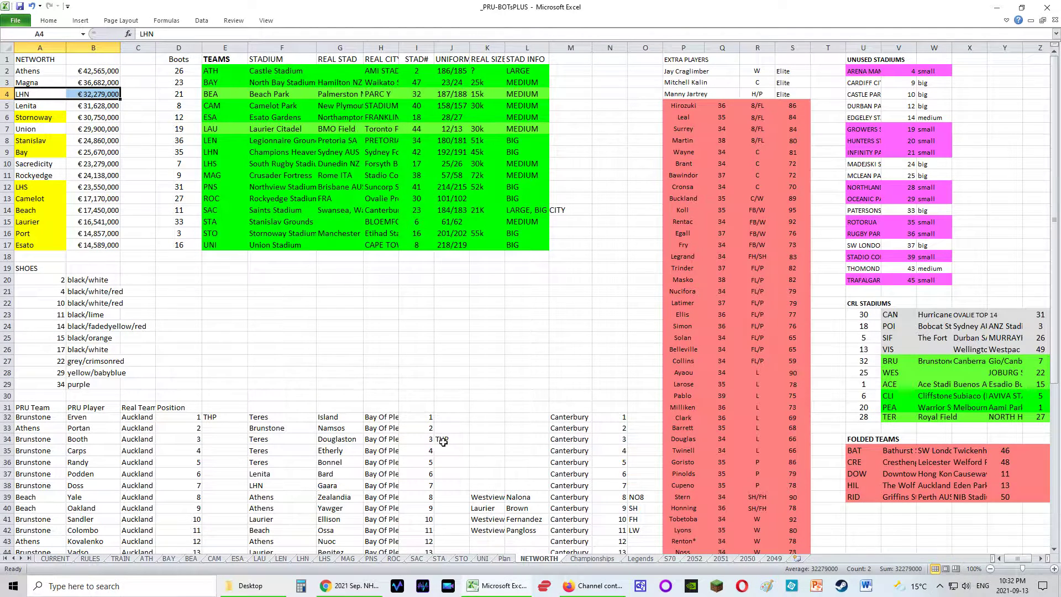
pyautogui.moveTo(42, 271); pyautogui.dragTo(613, 550)
pyautogui.click(289, 331)
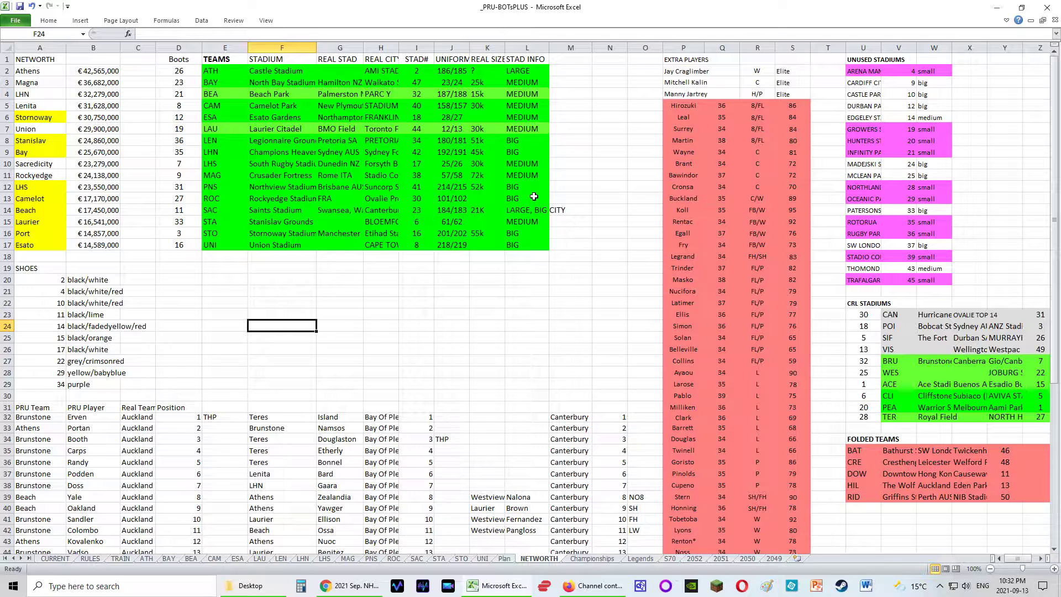
# Look through the full list of past PRU/PRL champions on the Championships sheet.
pyautogui.click(606, 558)
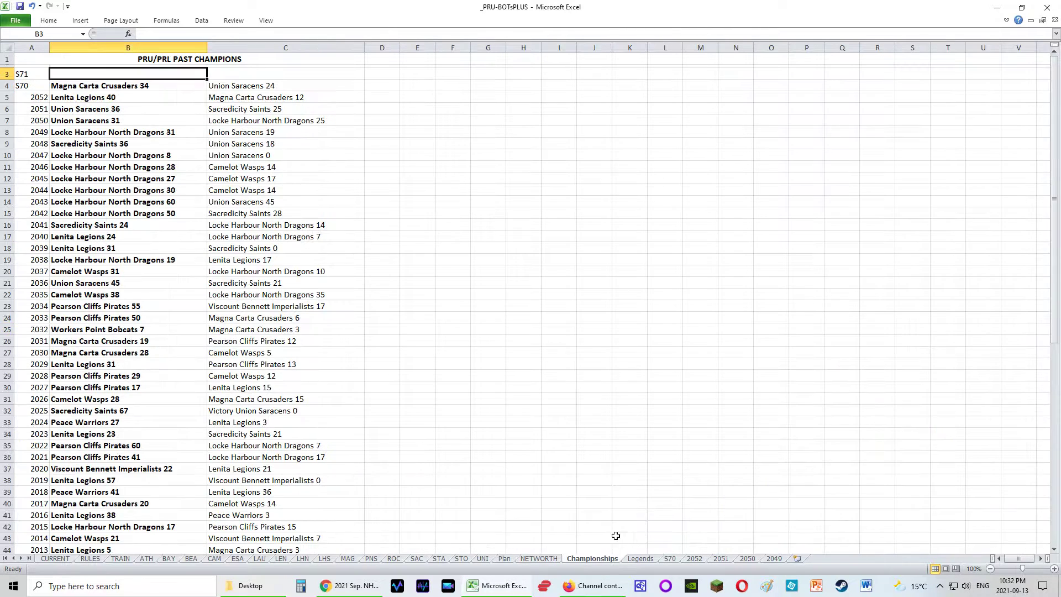
pyautogui.scroll(-12, 254, 303)
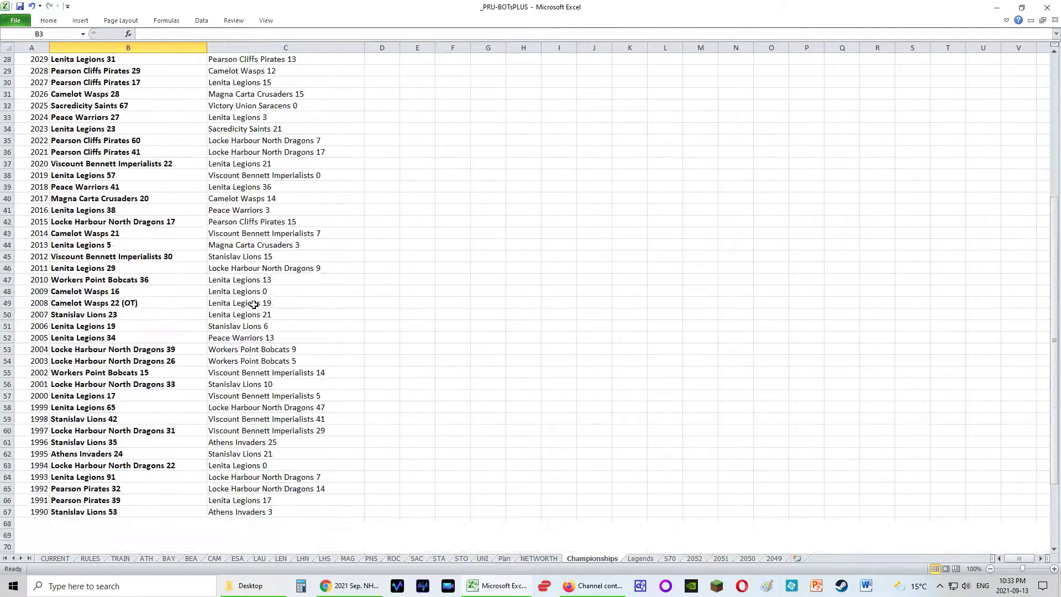
pyautogui.scroll(12, 243, 331)
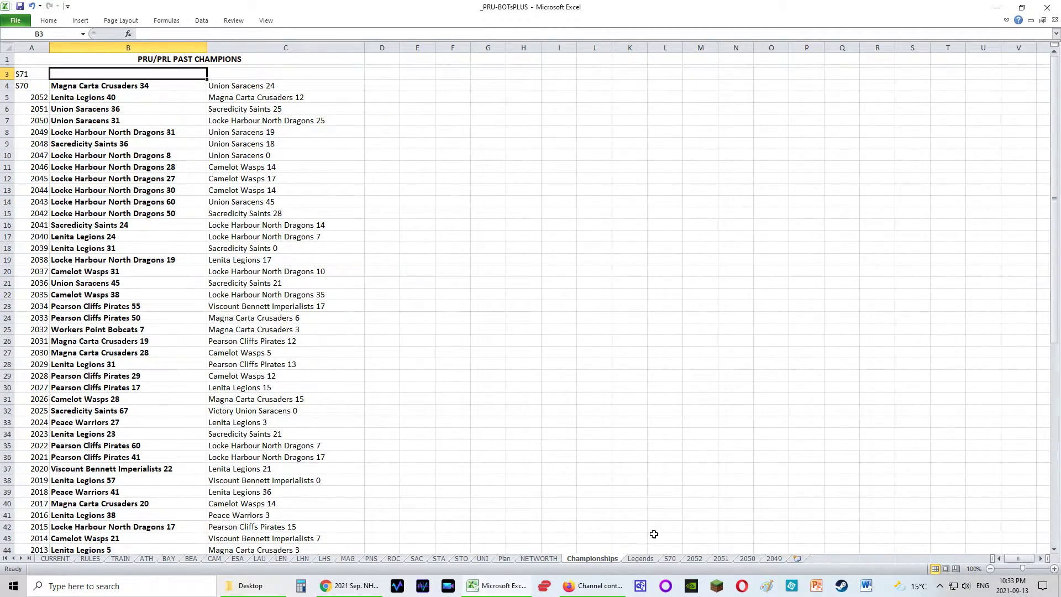
# Look through the championship team rosters on the Legends sheet, down to the 2048 Sacredicity Saints.
pyautogui.click(641, 559)
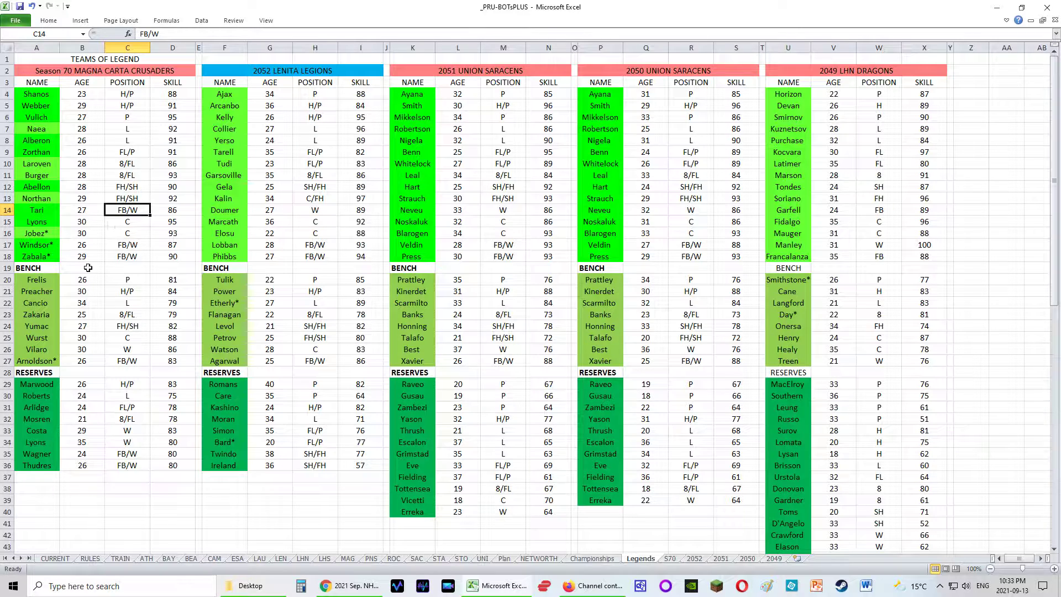
pyautogui.scroll(-12, 281, 388)
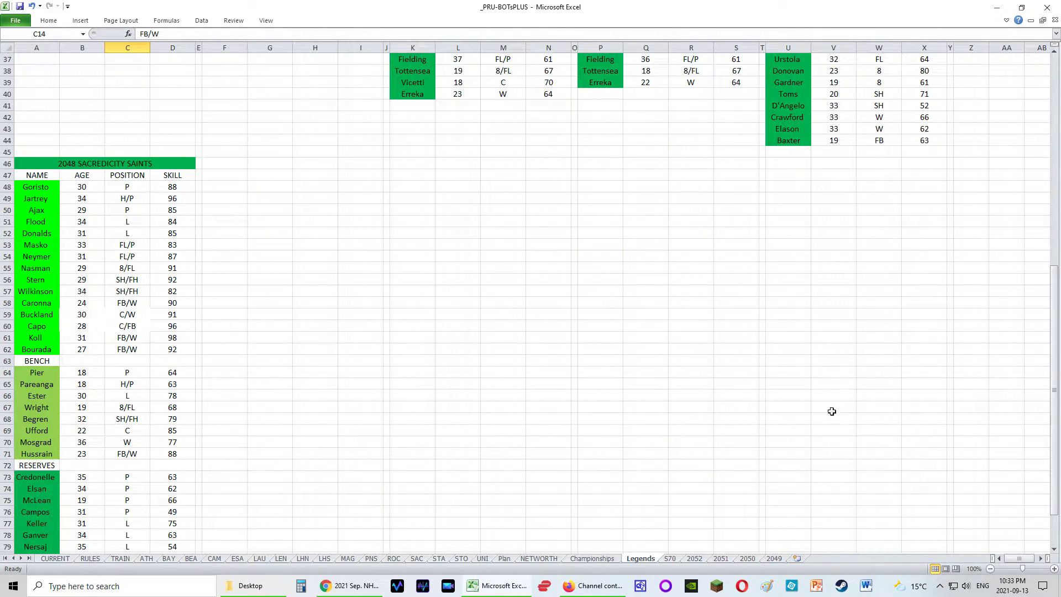
pyautogui.scroll(12, 254, 307)
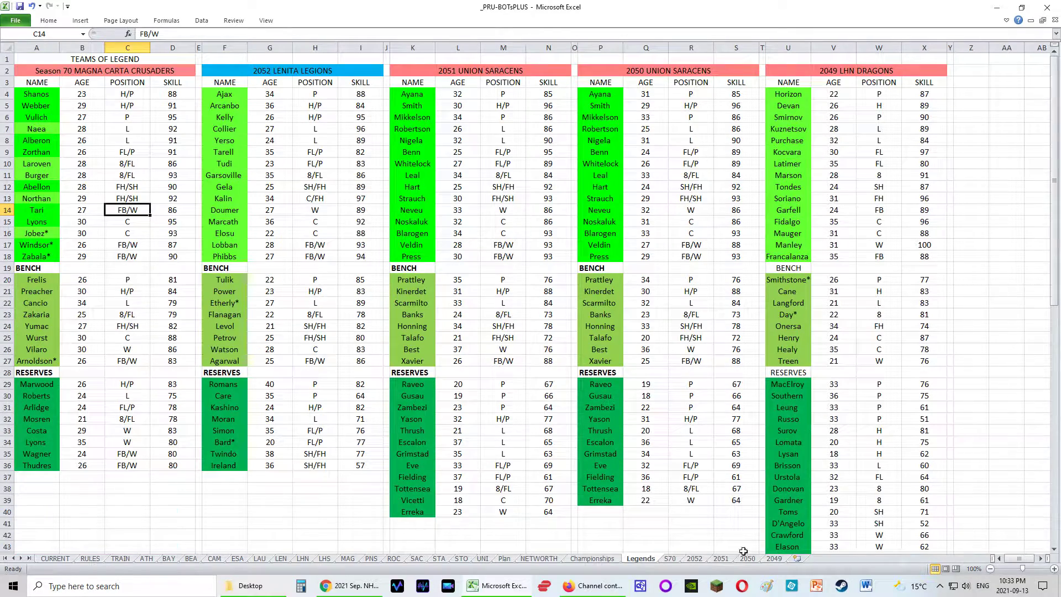
# Browse the past season sheets from S70 back to 2049, and return through S70 to the CURRENT sheet.
pyautogui.click(669, 558)
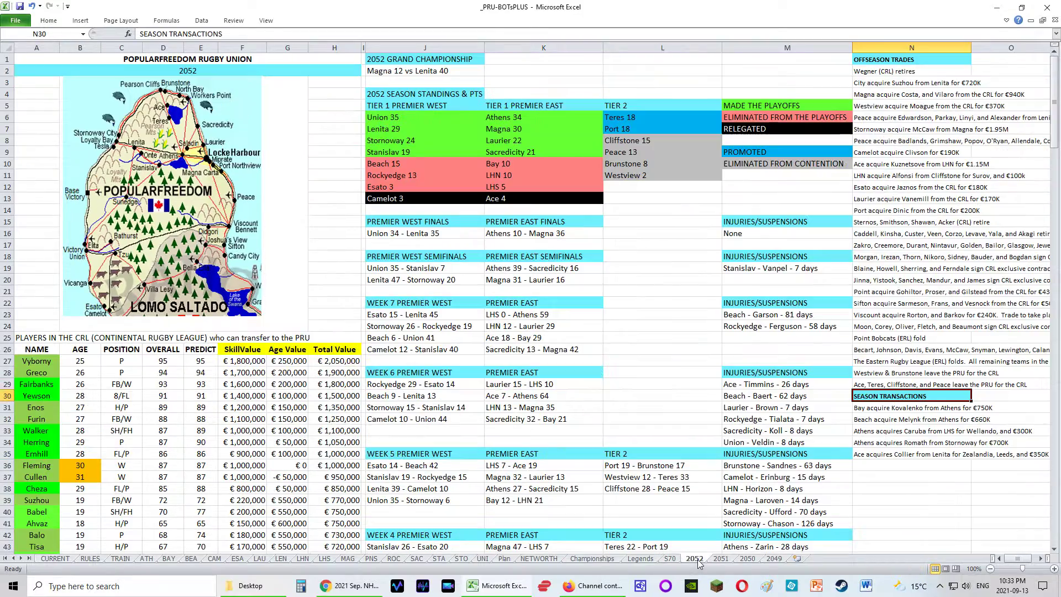
pyautogui.click(696, 559)
pyautogui.click(721, 559)
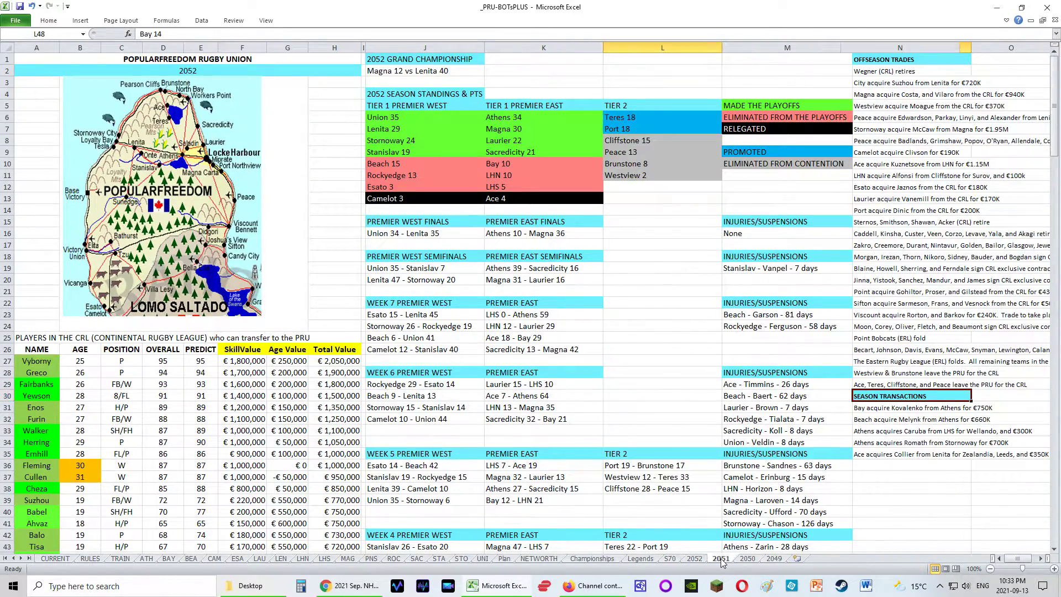
pyautogui.click(748, 559)
pyautogui.click(773, 559)
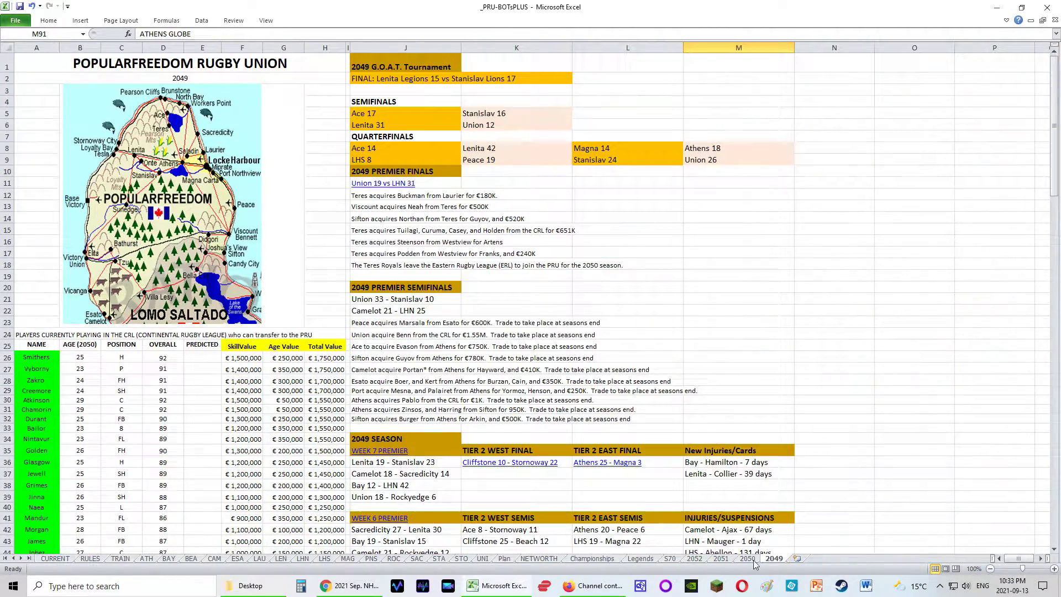
pyautogui.click(670, 558)
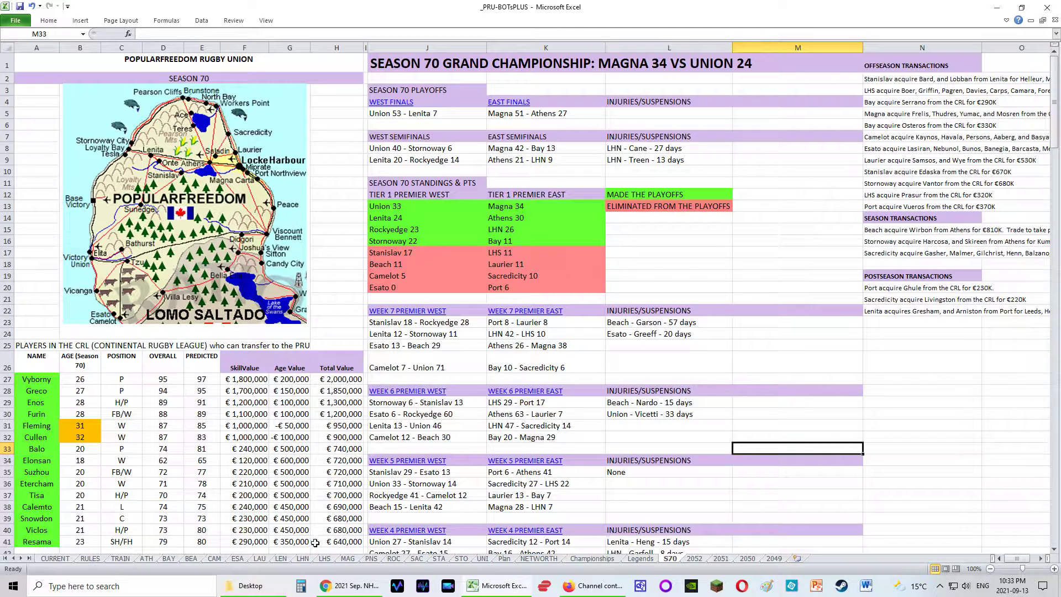
pyautogui.click(63, 558)
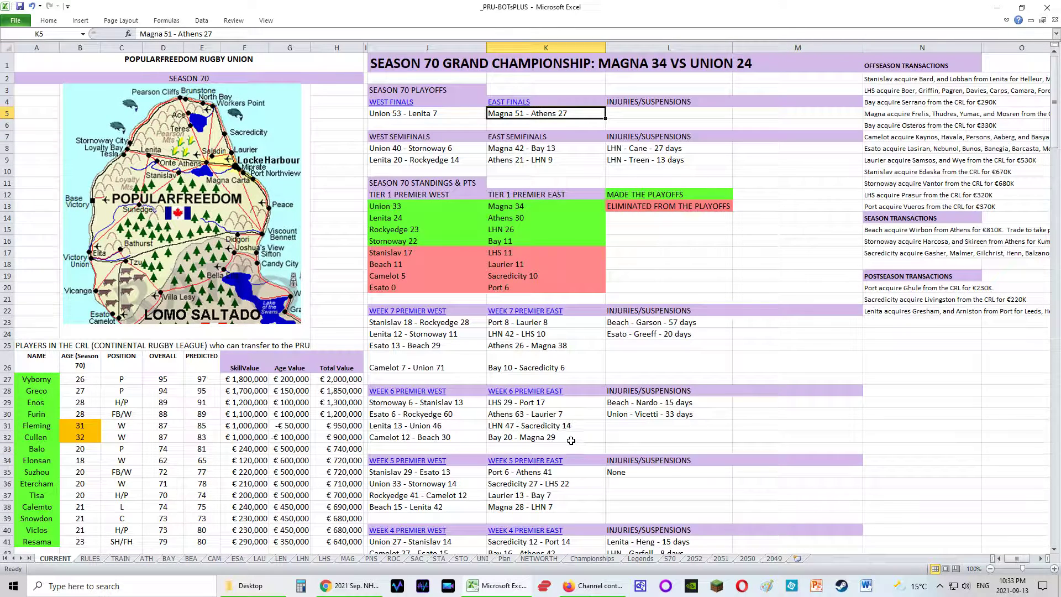